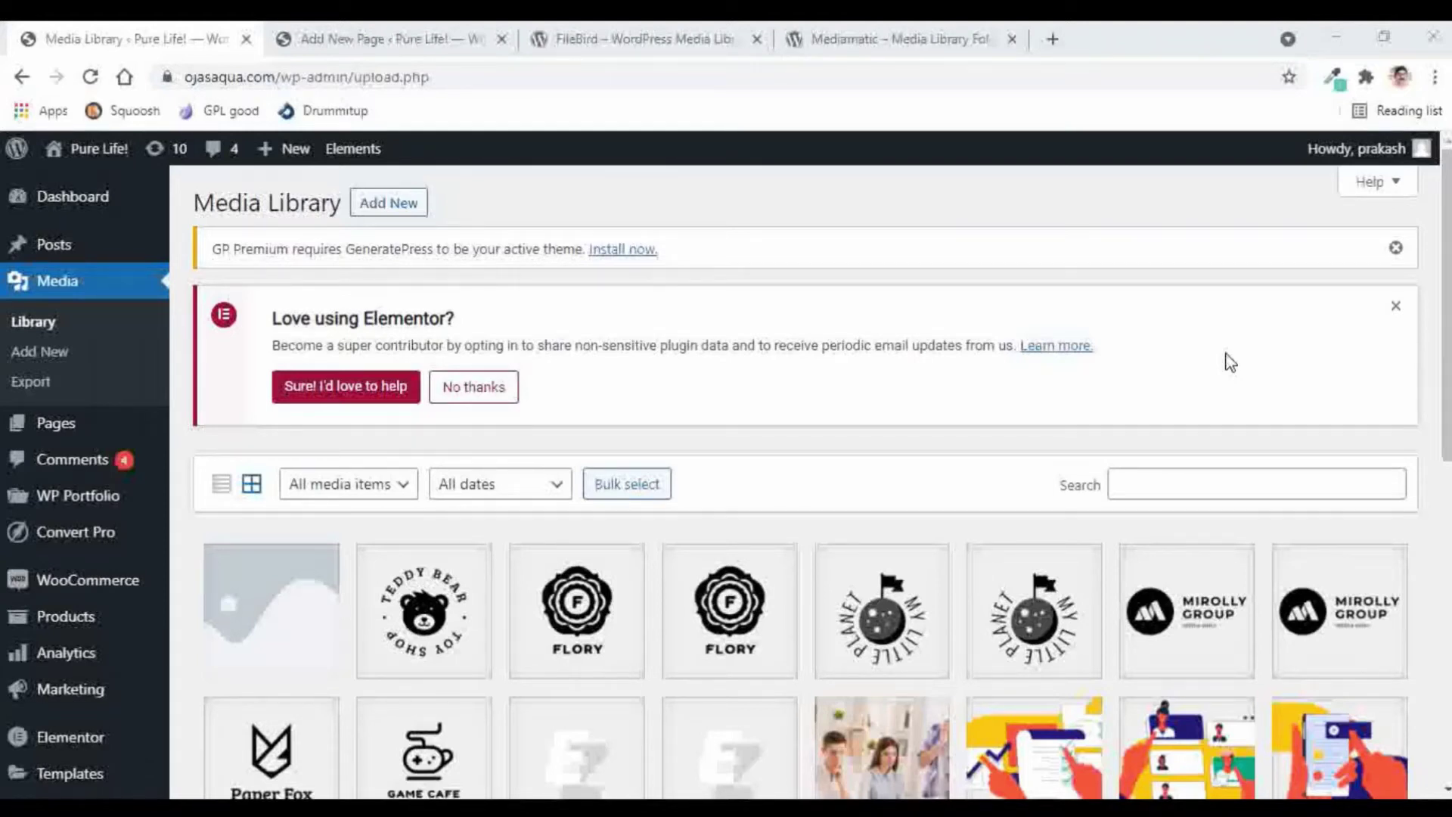
# Step: Examine how media items are listed in the media library and in the new page's media selection dialog
pyautogui.scroll(-8, 1231, 362)
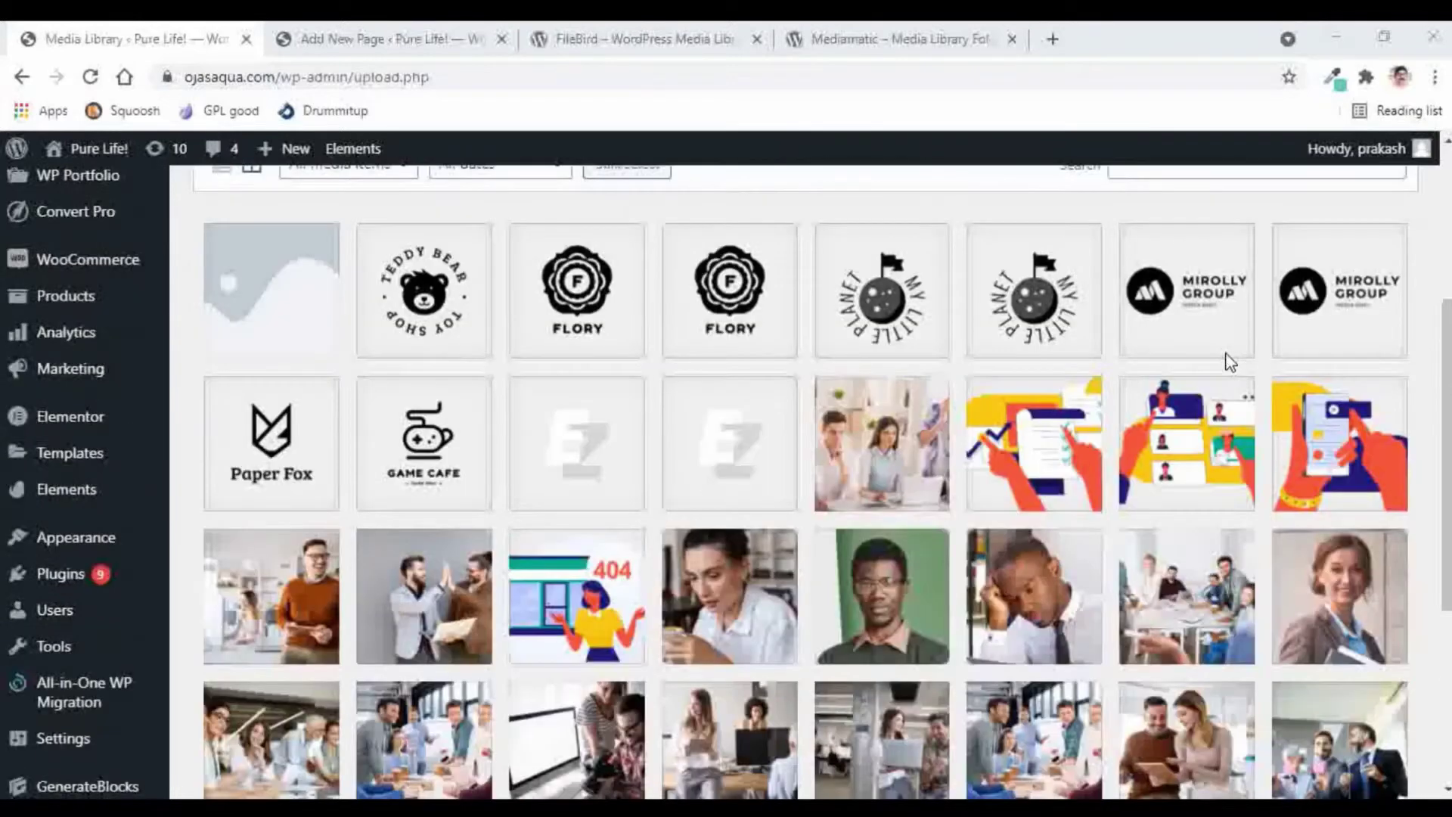
pyautogui.scroll(-1, 1230, 361)
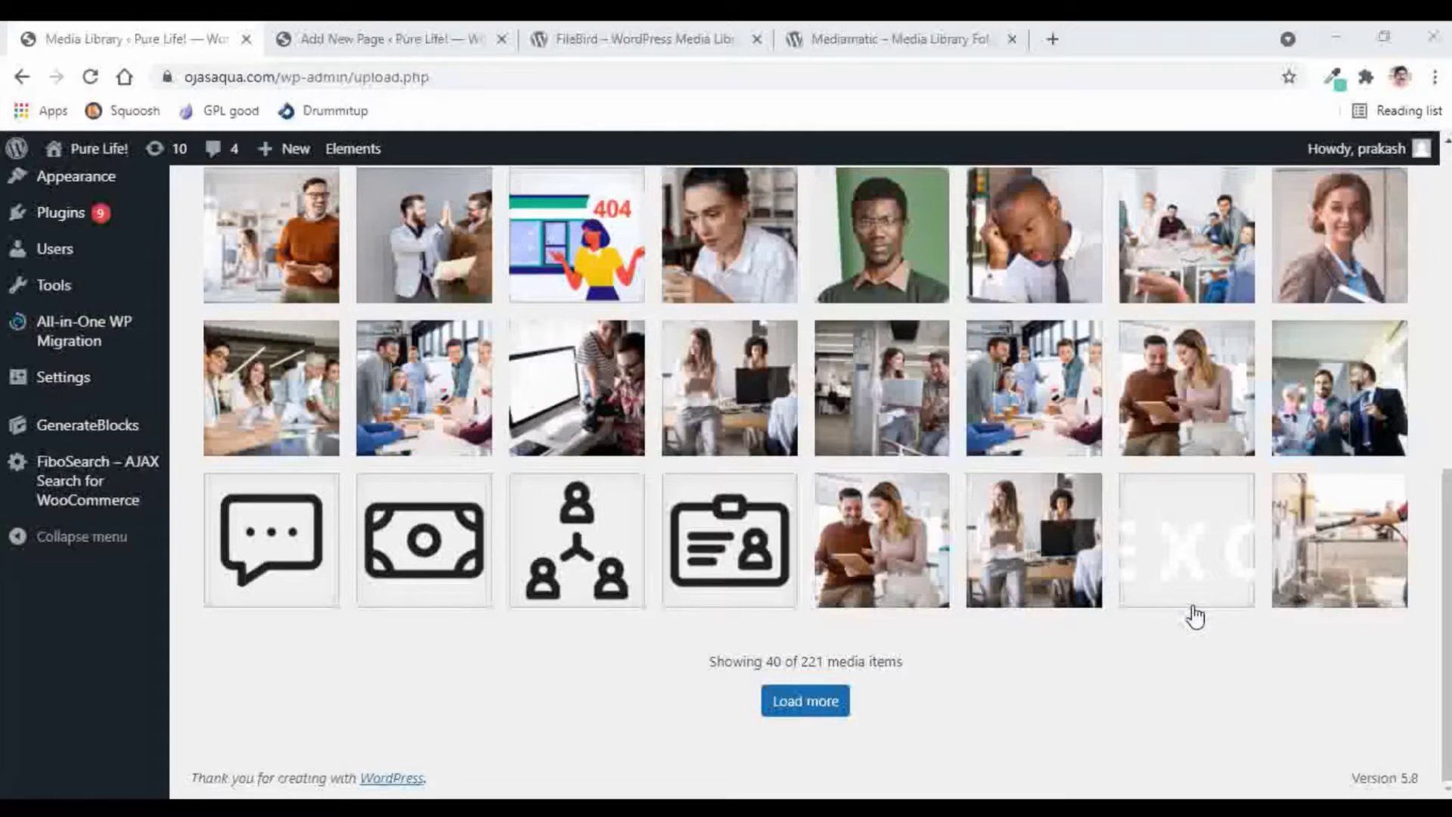
pyautogui.scroll(5, 1194, 616)
pyautogui.hotkey('ctrl', 'Tab')
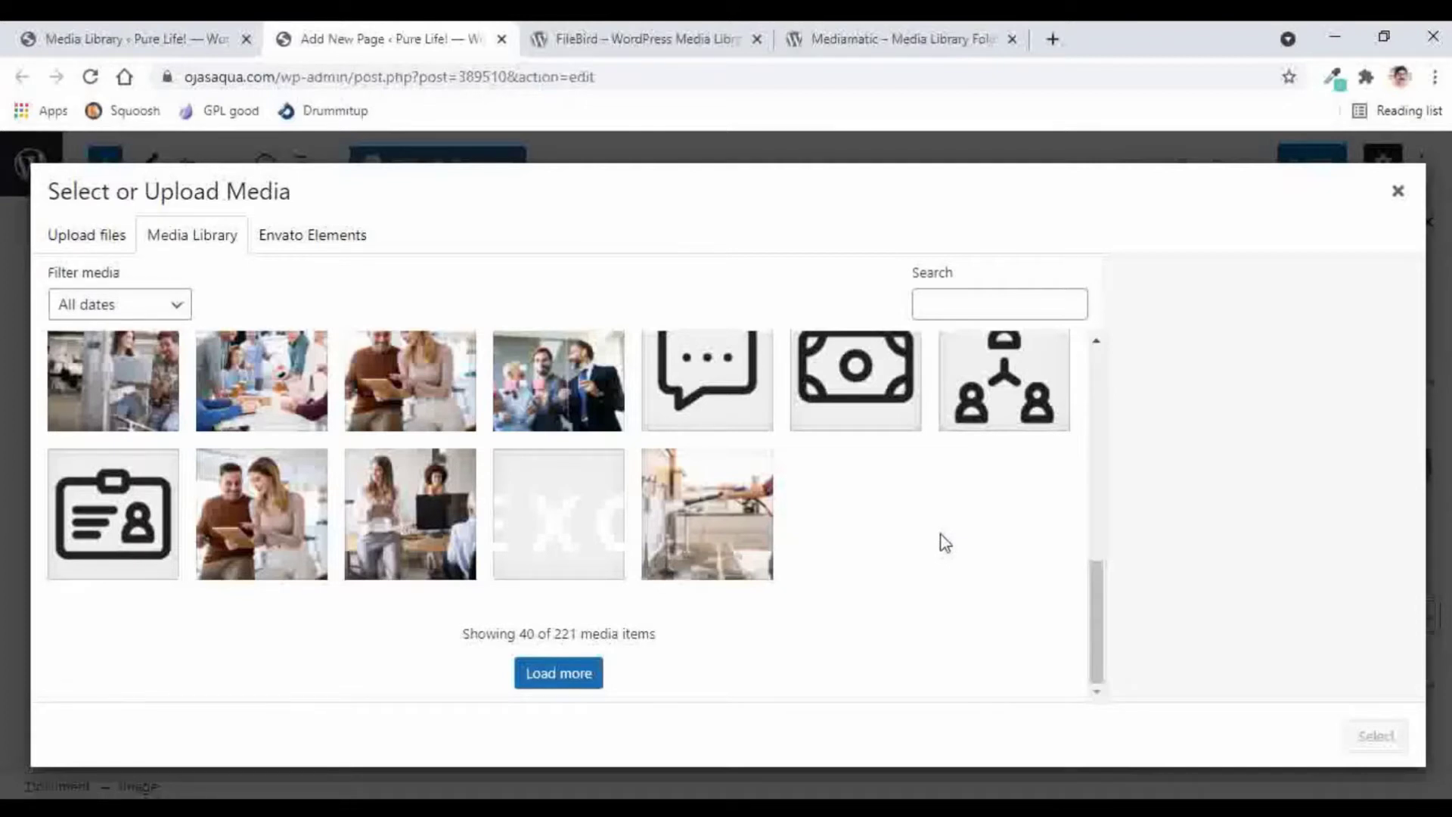
pyautogui.click(169, 44)
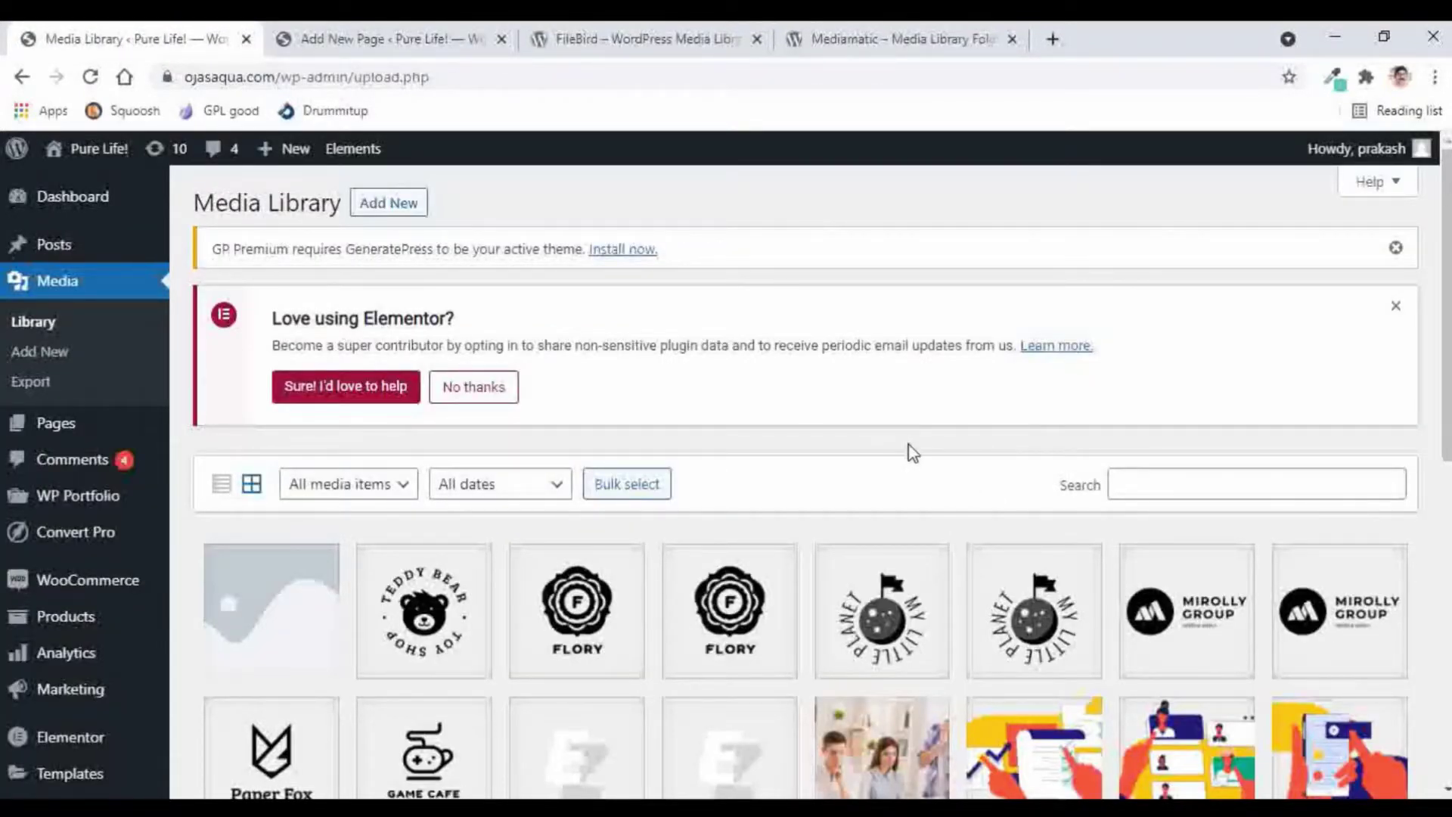
# Step: Go to the site's dashboard and search the plugin directory for "Folders"
pyautogui.hotkey('alt', 'Tab')
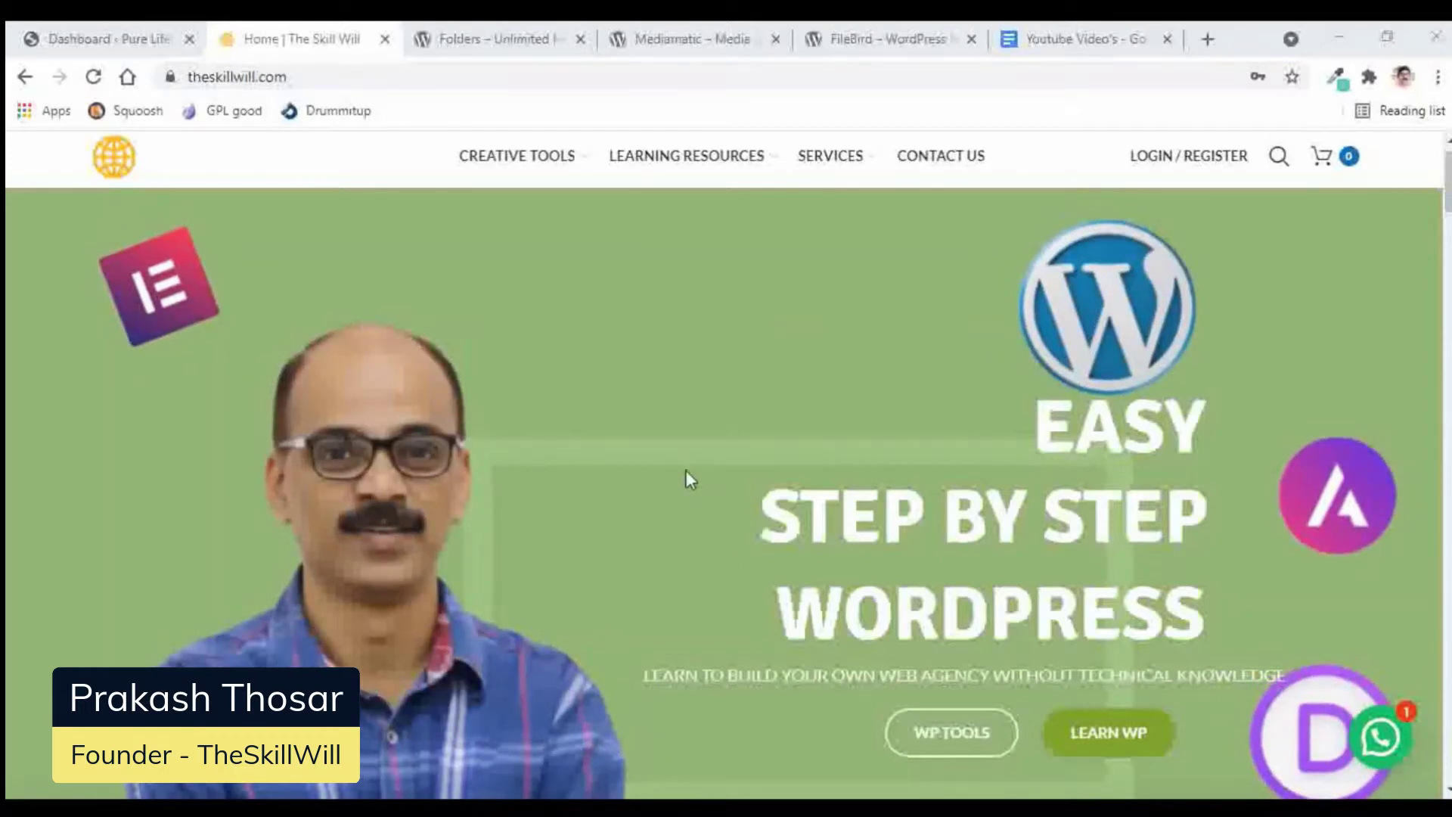
pyautogui.click(93, 43)
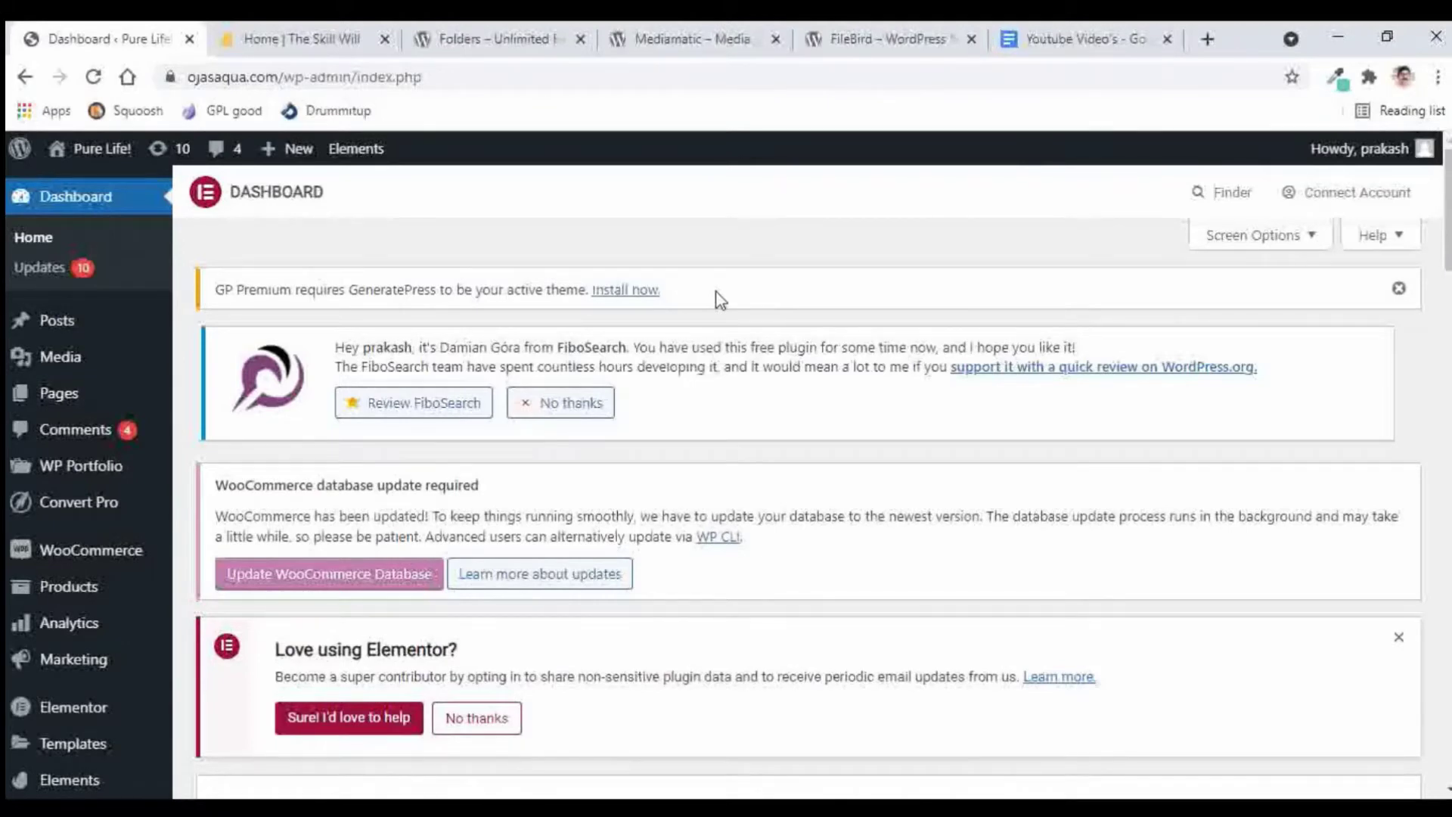
pyautogui.scroll(-1, 718, 302)
pyautogui.scroll(-2, 138, 626)
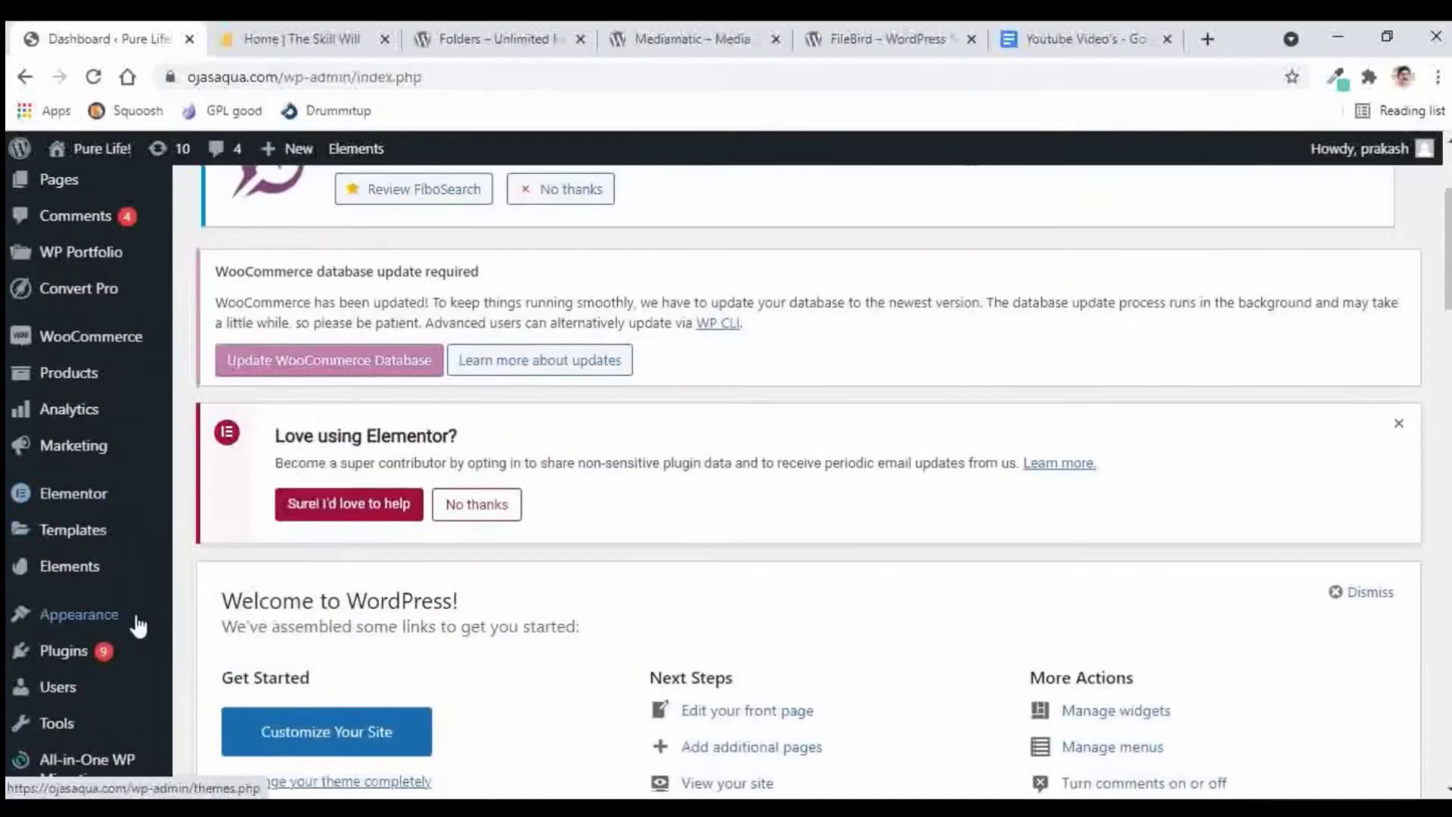
pyautogui.moveTo(84, 654)
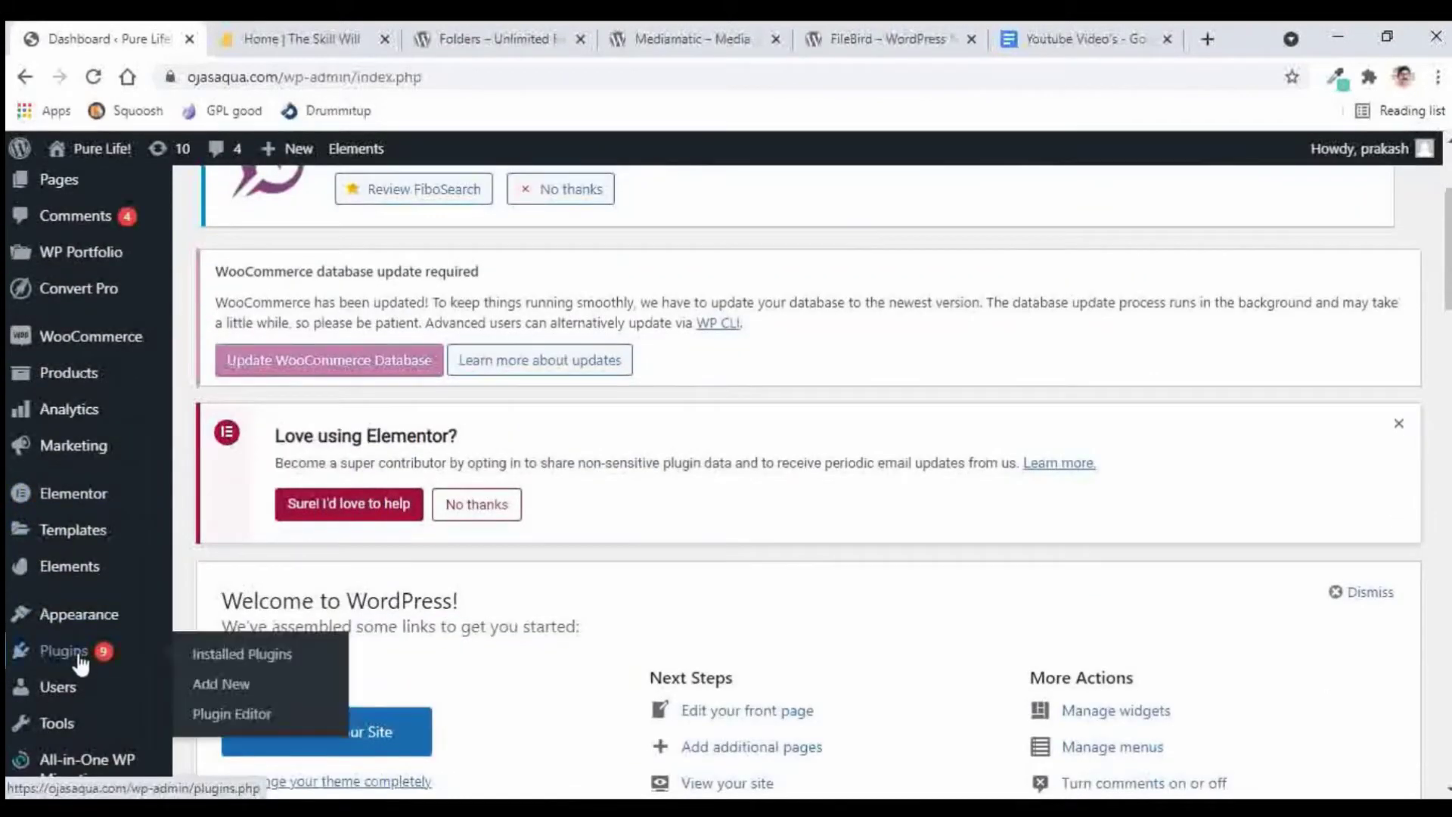
pyautogui.click(217, 687)
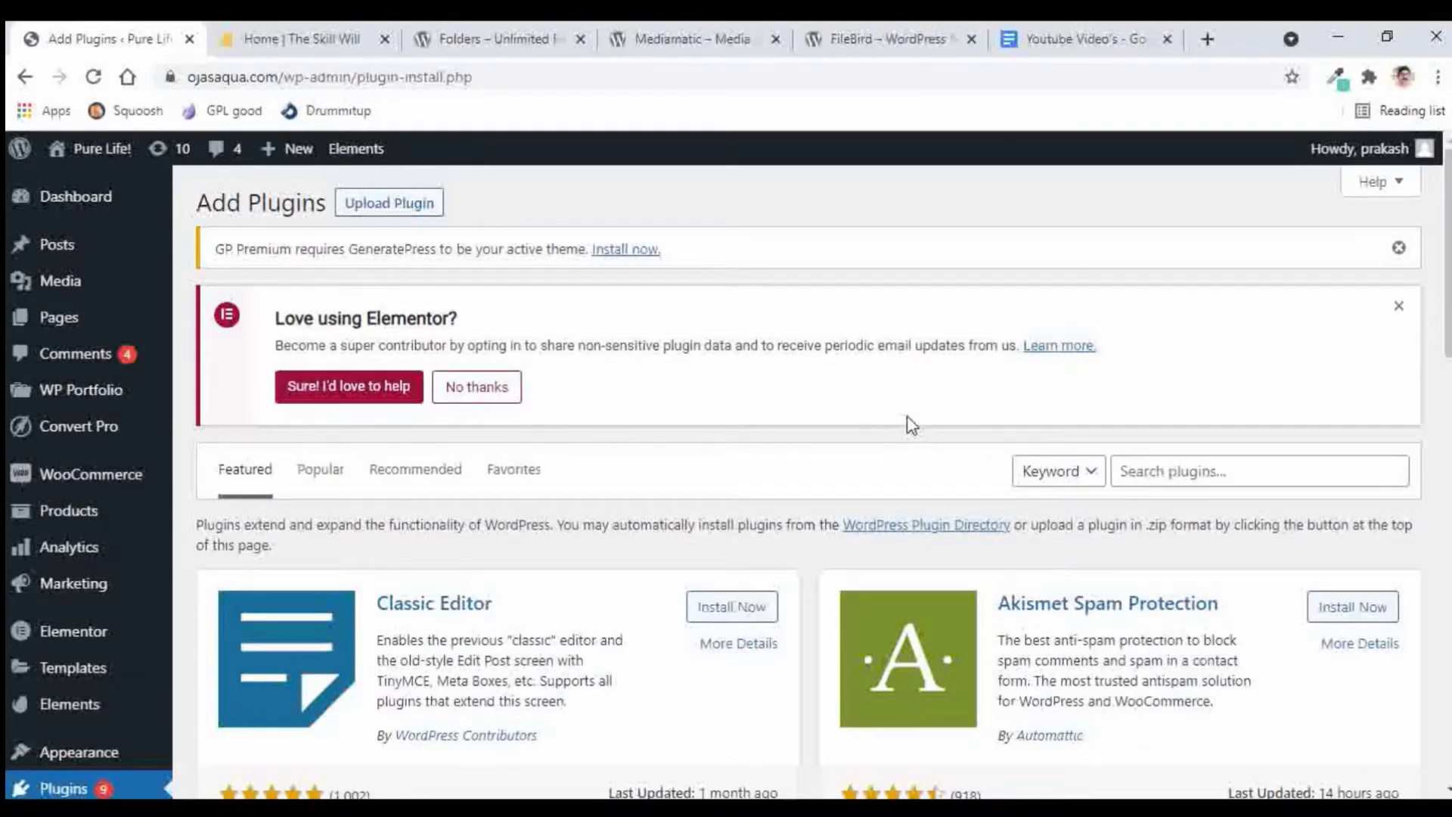
pyautogui.click(1156, 471)
pyautogui.click(1156, 471)
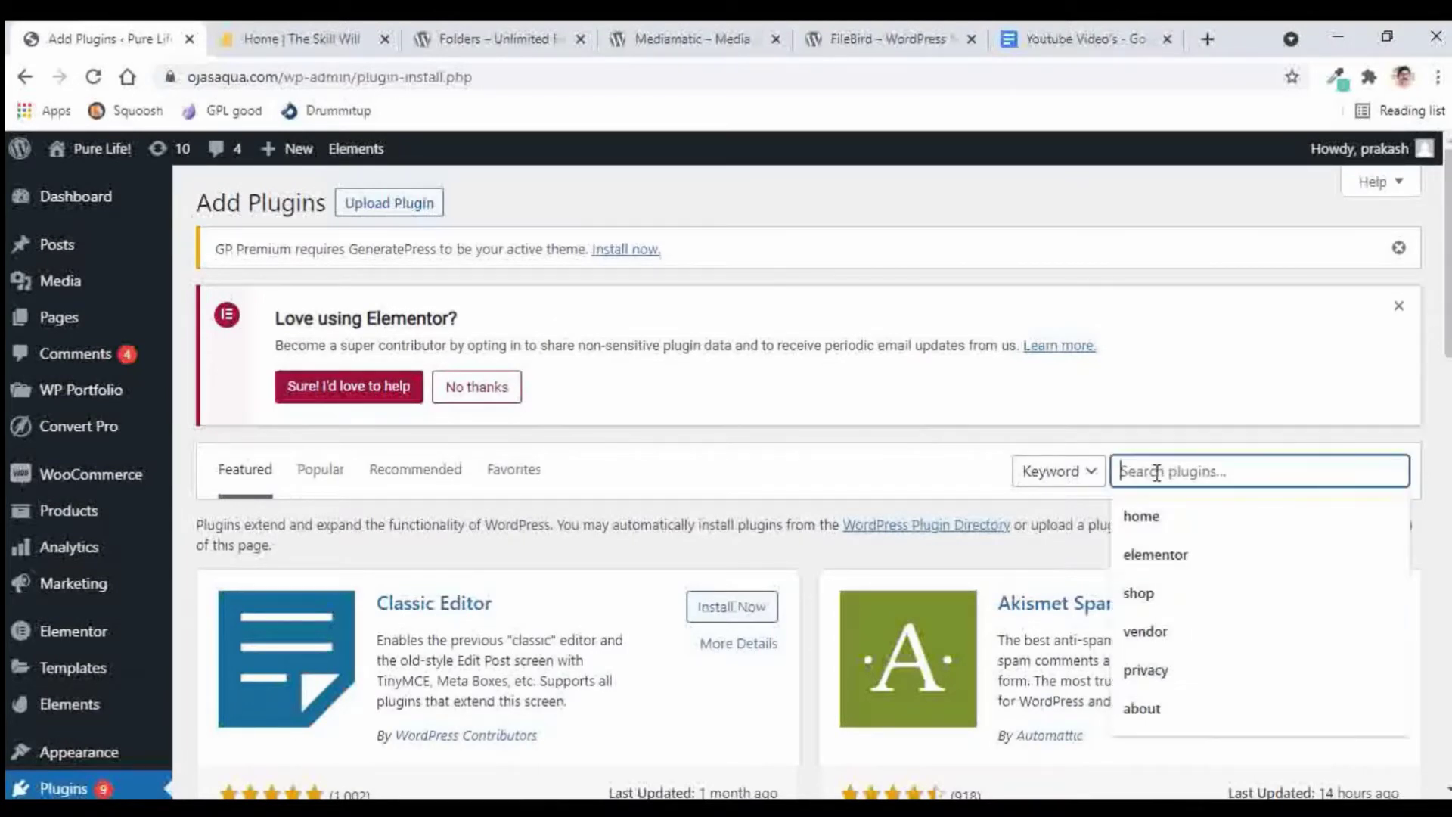
pyautogui.write('Folders')
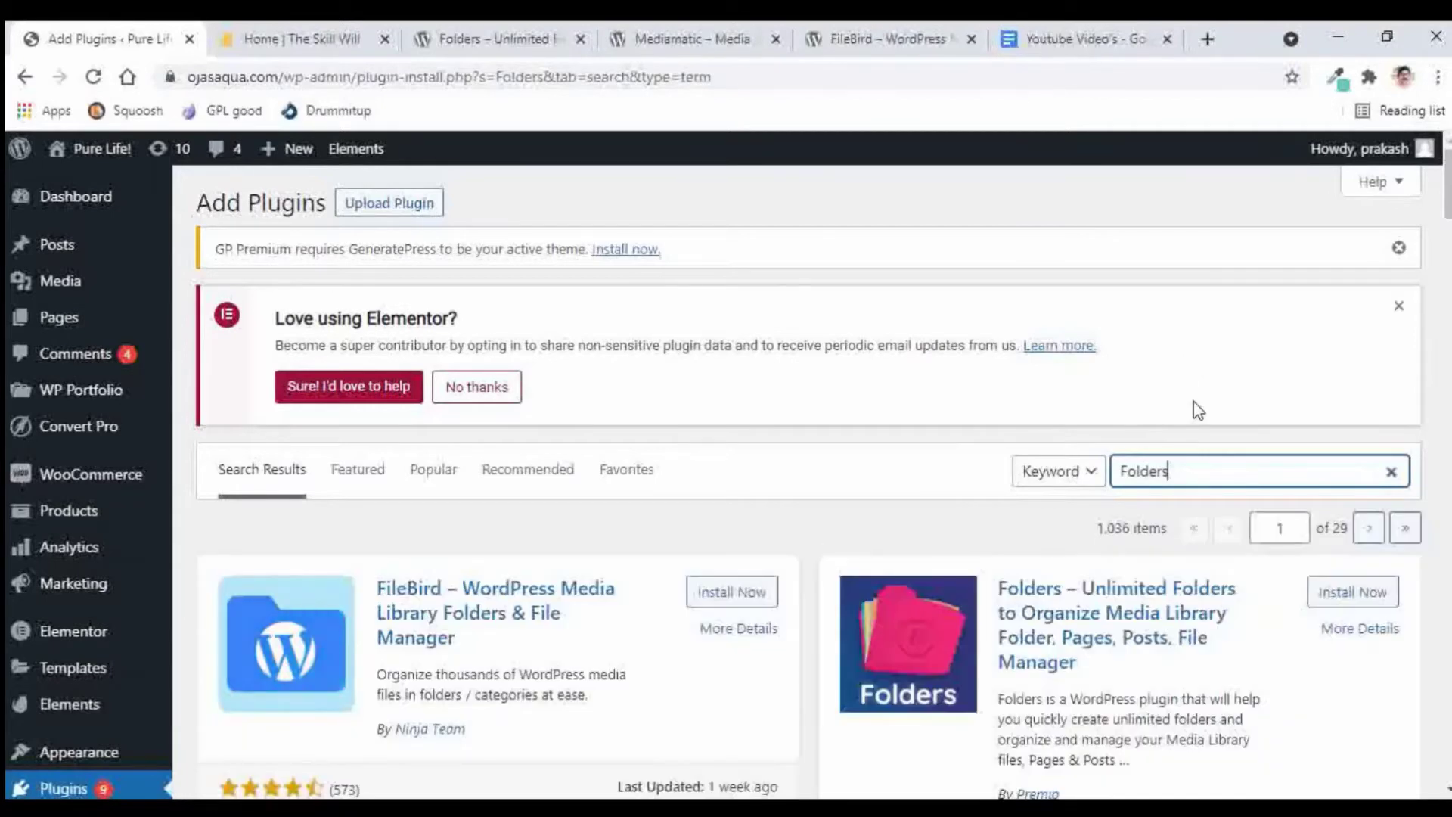
# Step: Install and activate the Folders plugin by Premio, closing its data import prompt without importing anything
pyautogui.scroll(-2, 1198, 409)
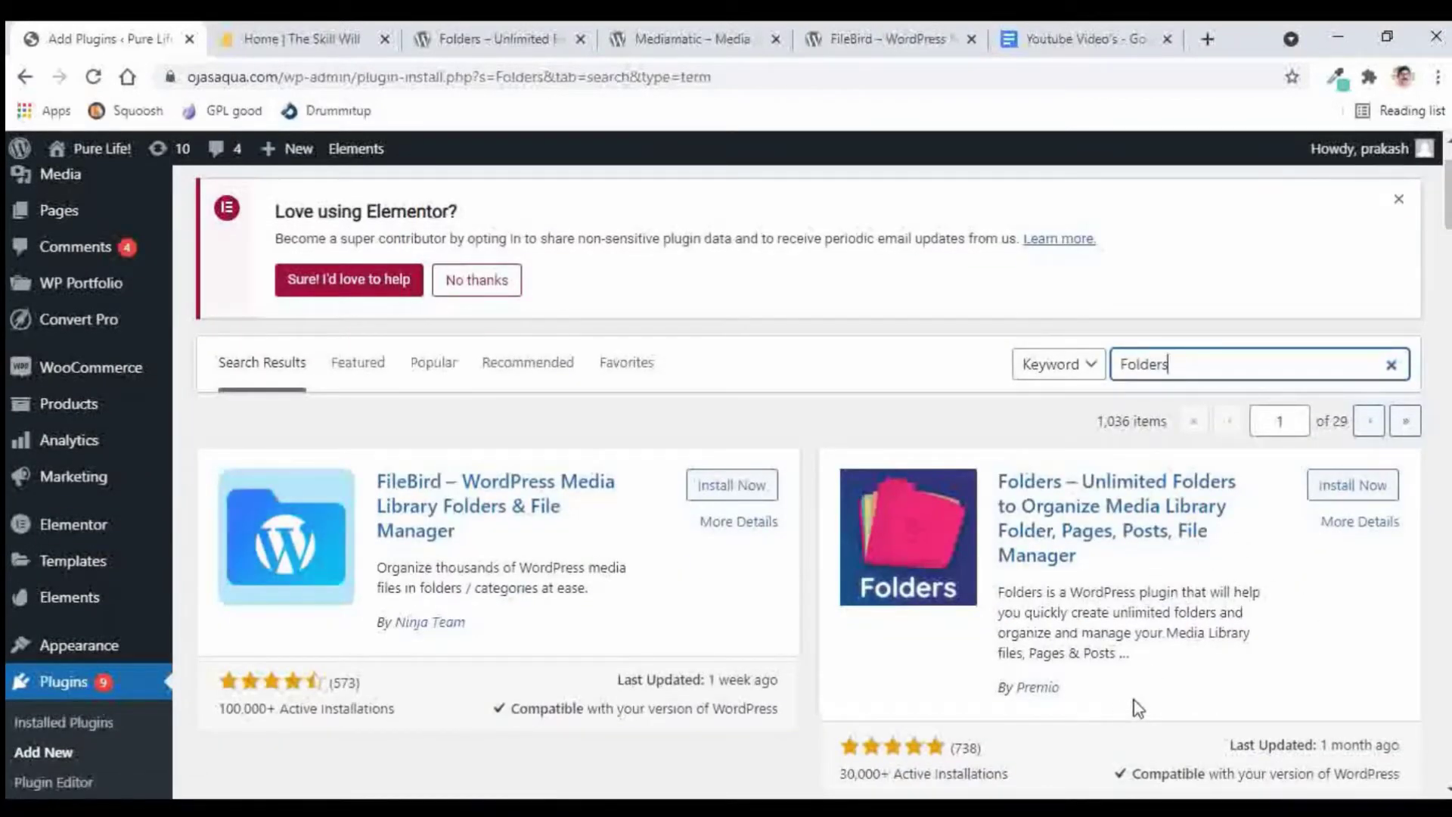
pyautogui.click(1352, 486)
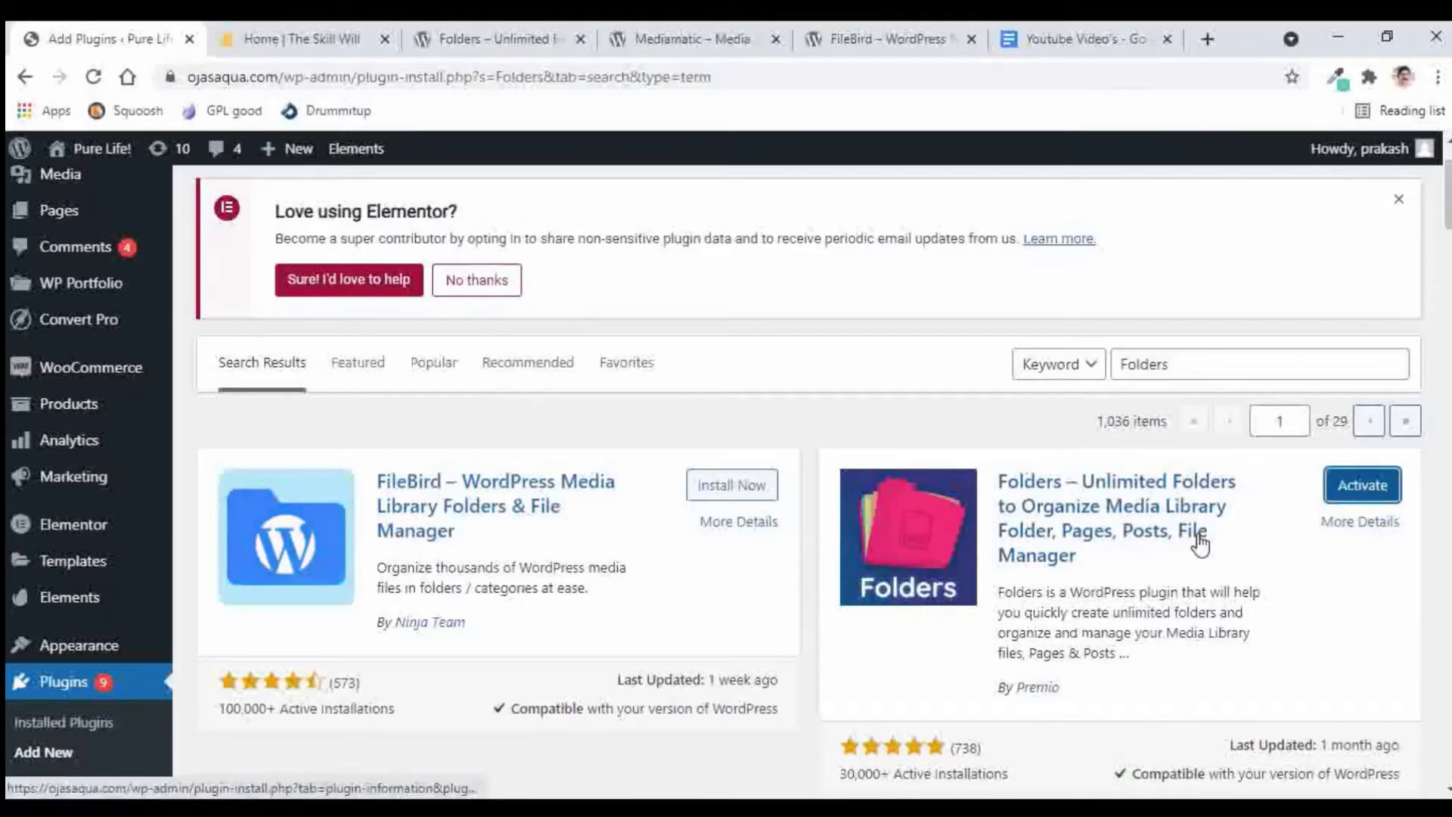
pyautogui.click(1362, 485)
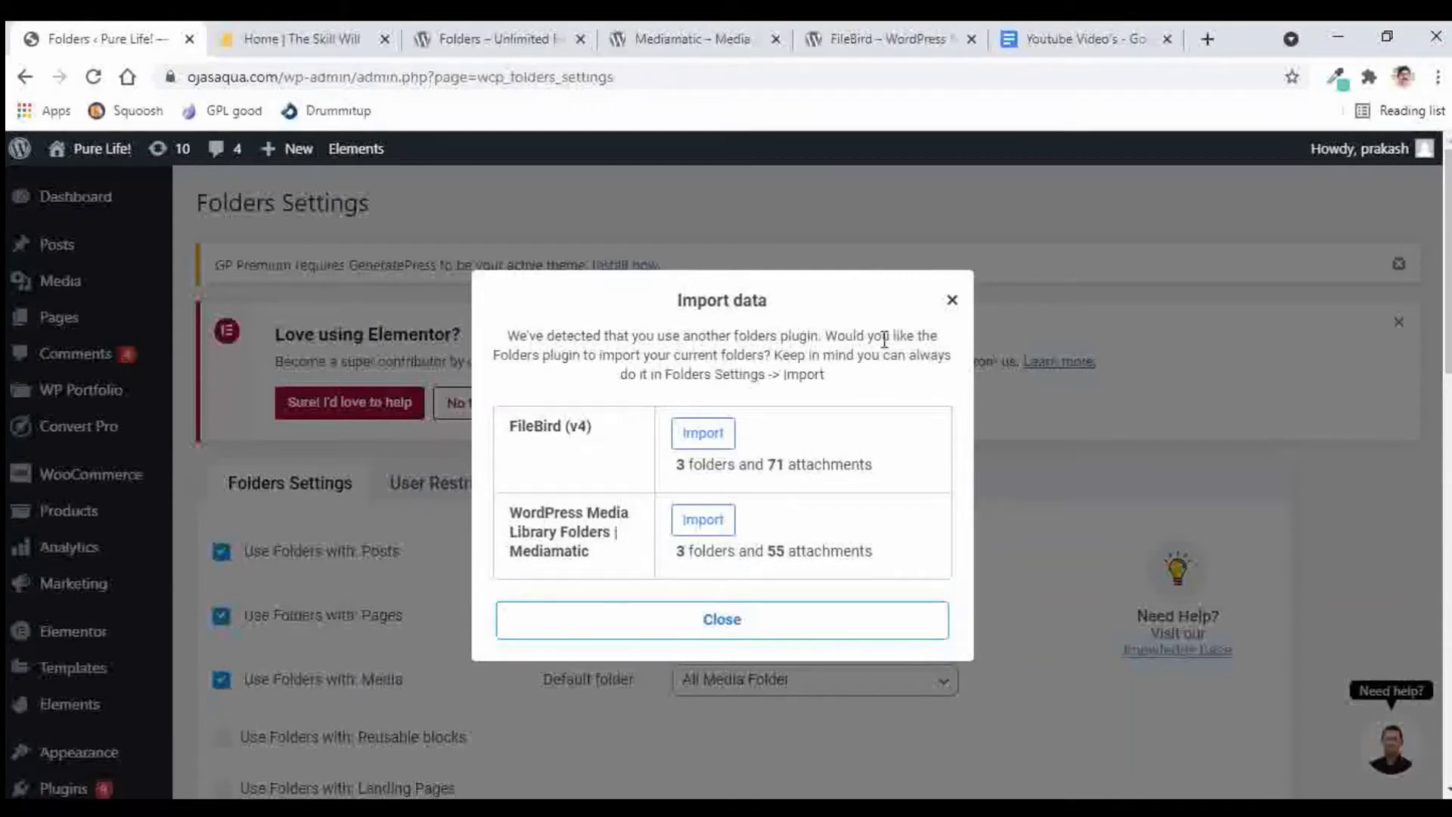
pyautogui.click(721, 620)
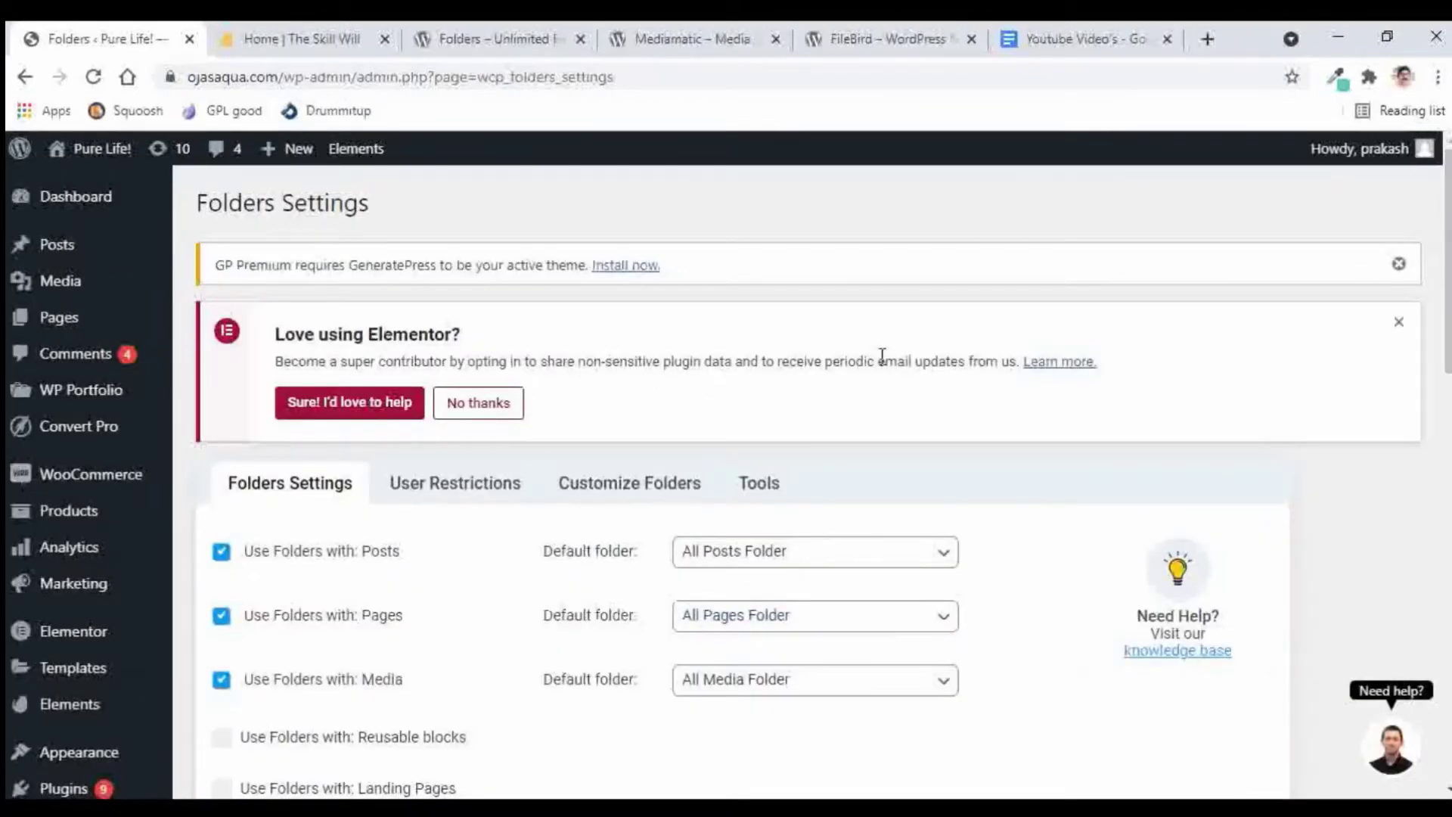
# Step: Leave the Folders settings at their defaults and open the media library
pyautogui.scroll(-2, 882, 355)
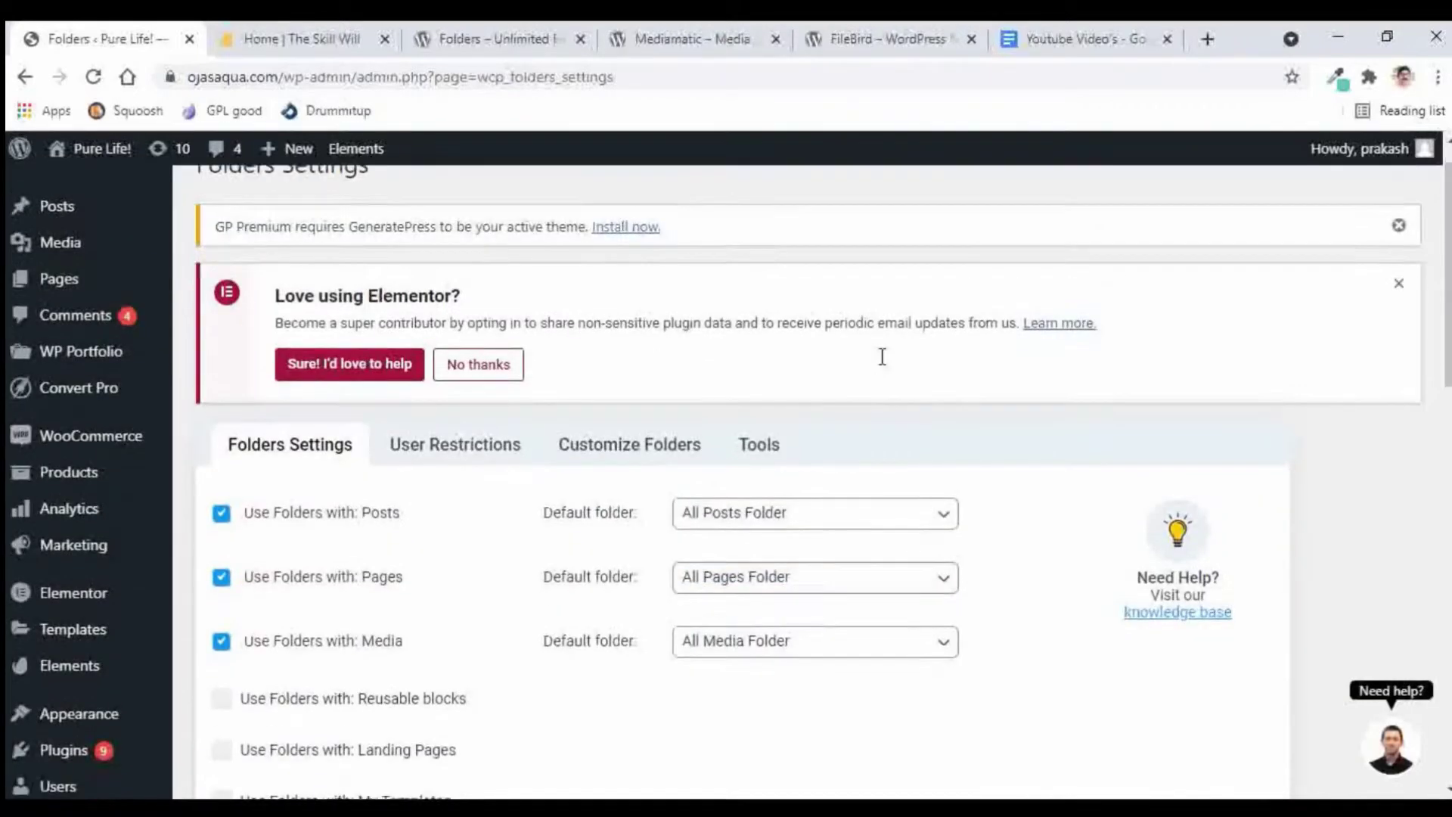
pyautogui.scroll(2, 975, 356)
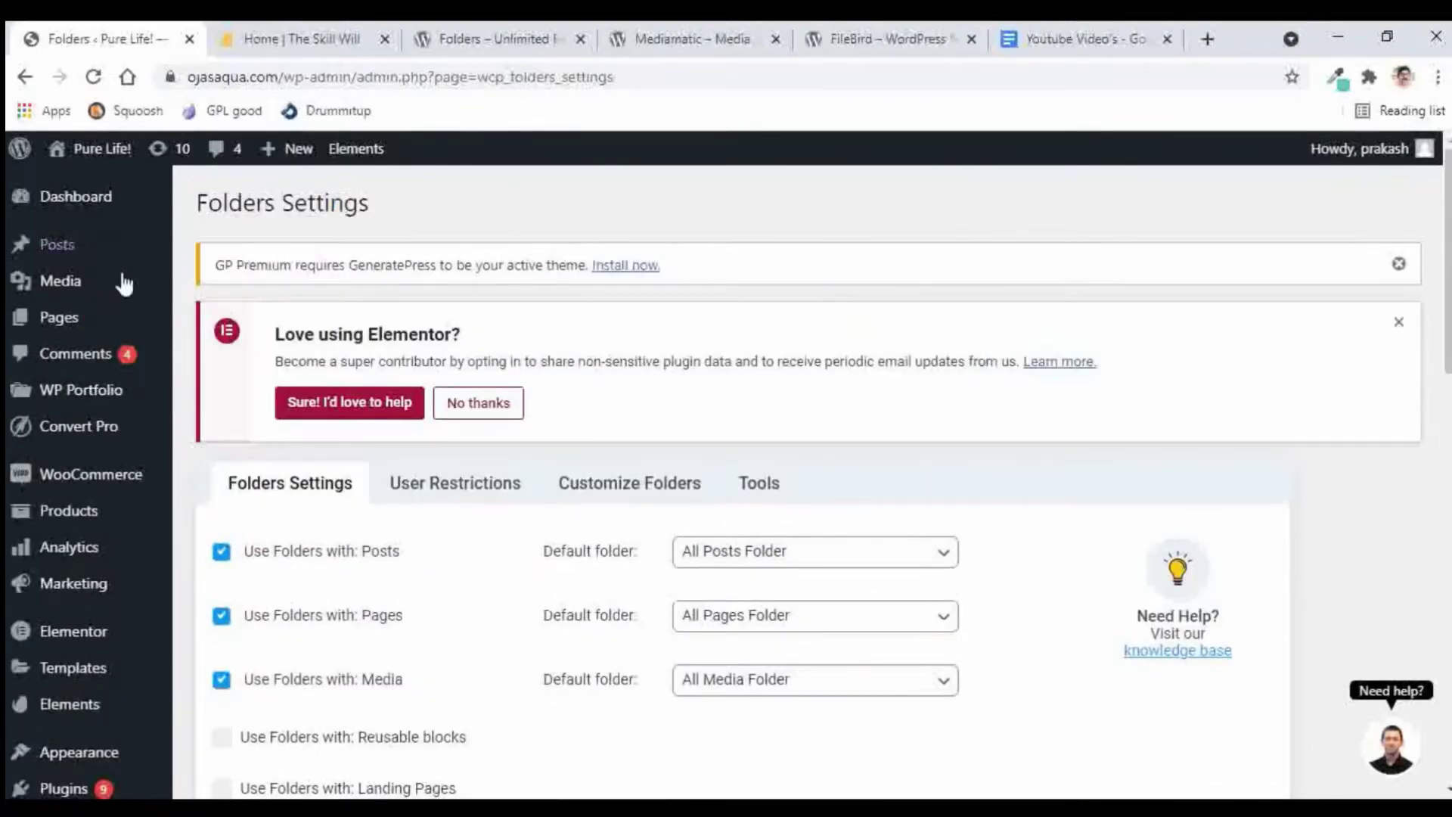
pyautogui.moveTo(51, 290)
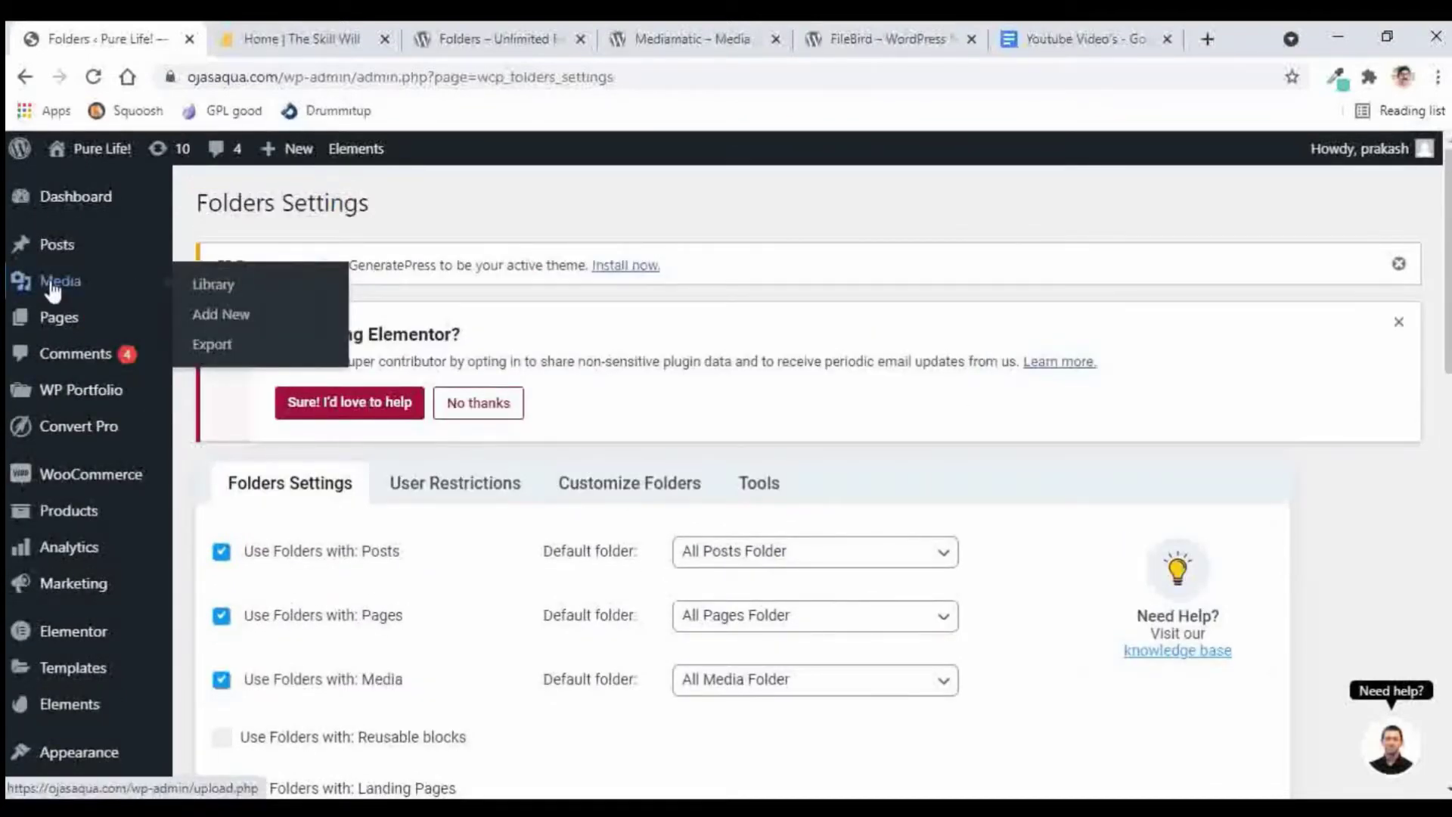
pyautogui.click(52, 289)
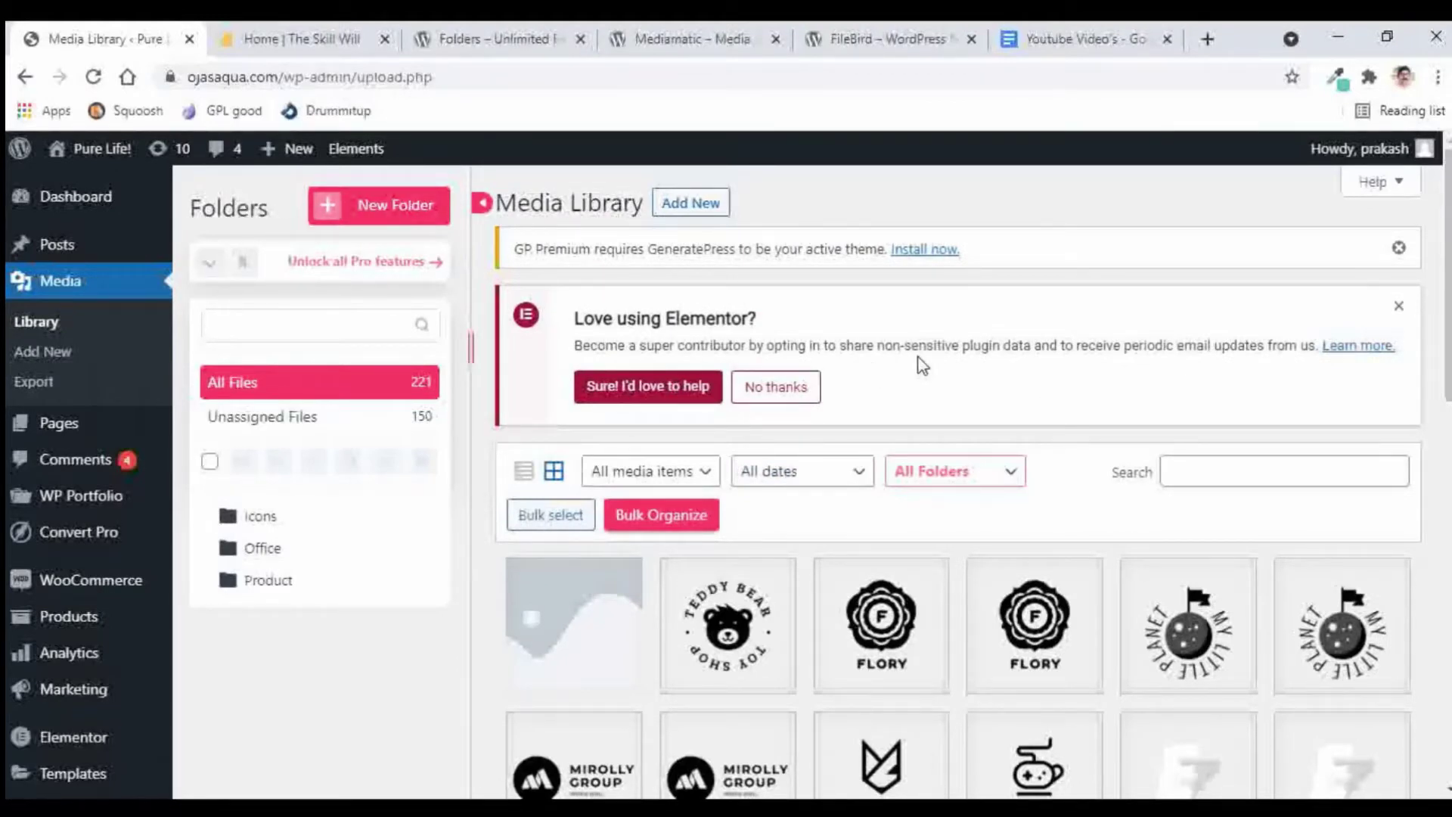
# Step: Create a new media folder named "Drawaings"
pyautogui.scroll(-2, 930, 375)
pyautogui.scroll(3, 973, 398)
pyautogui.scroll(-15, 1125, 415)
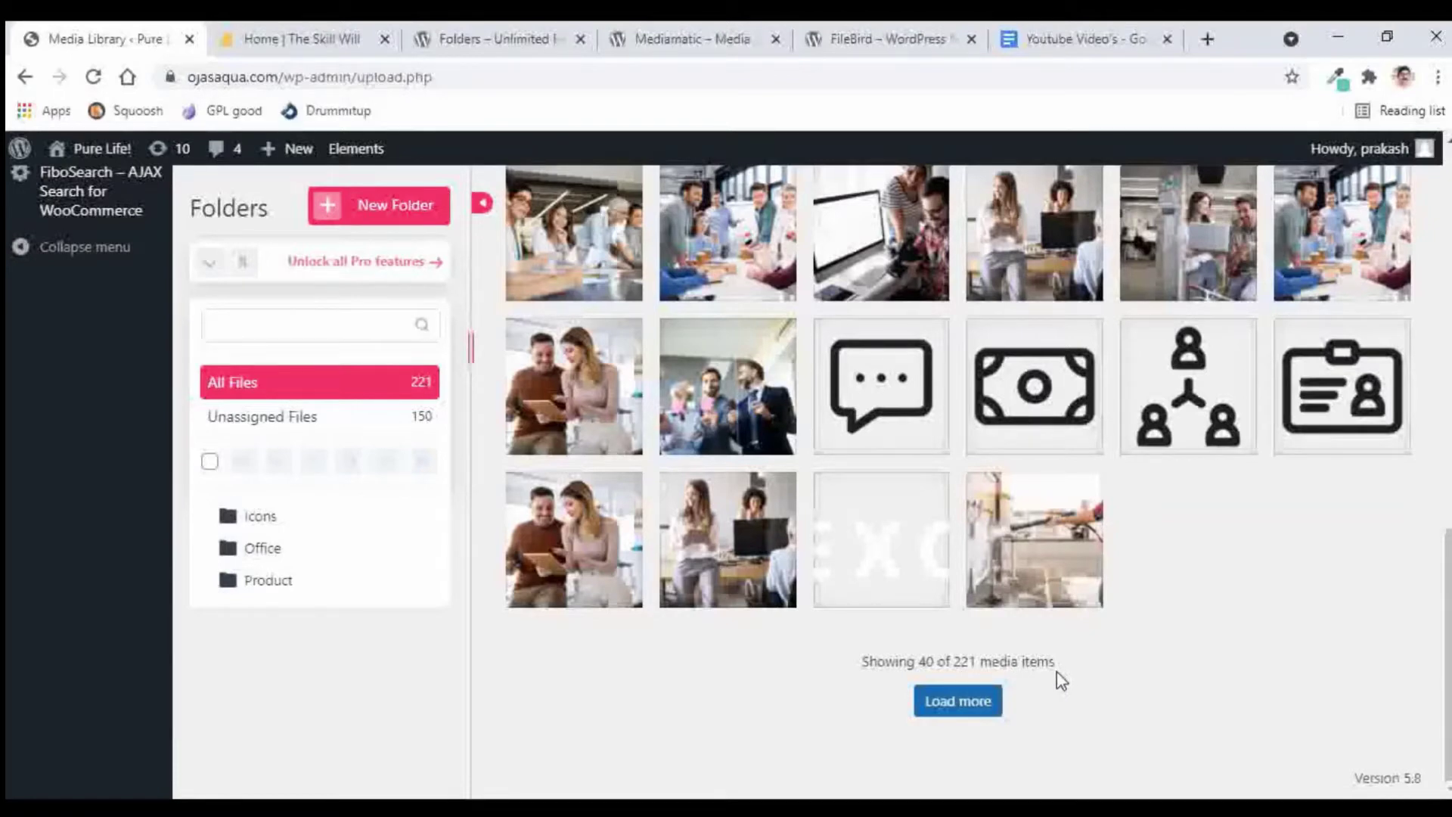
pyautogui.scroll(5, 1058, 669)
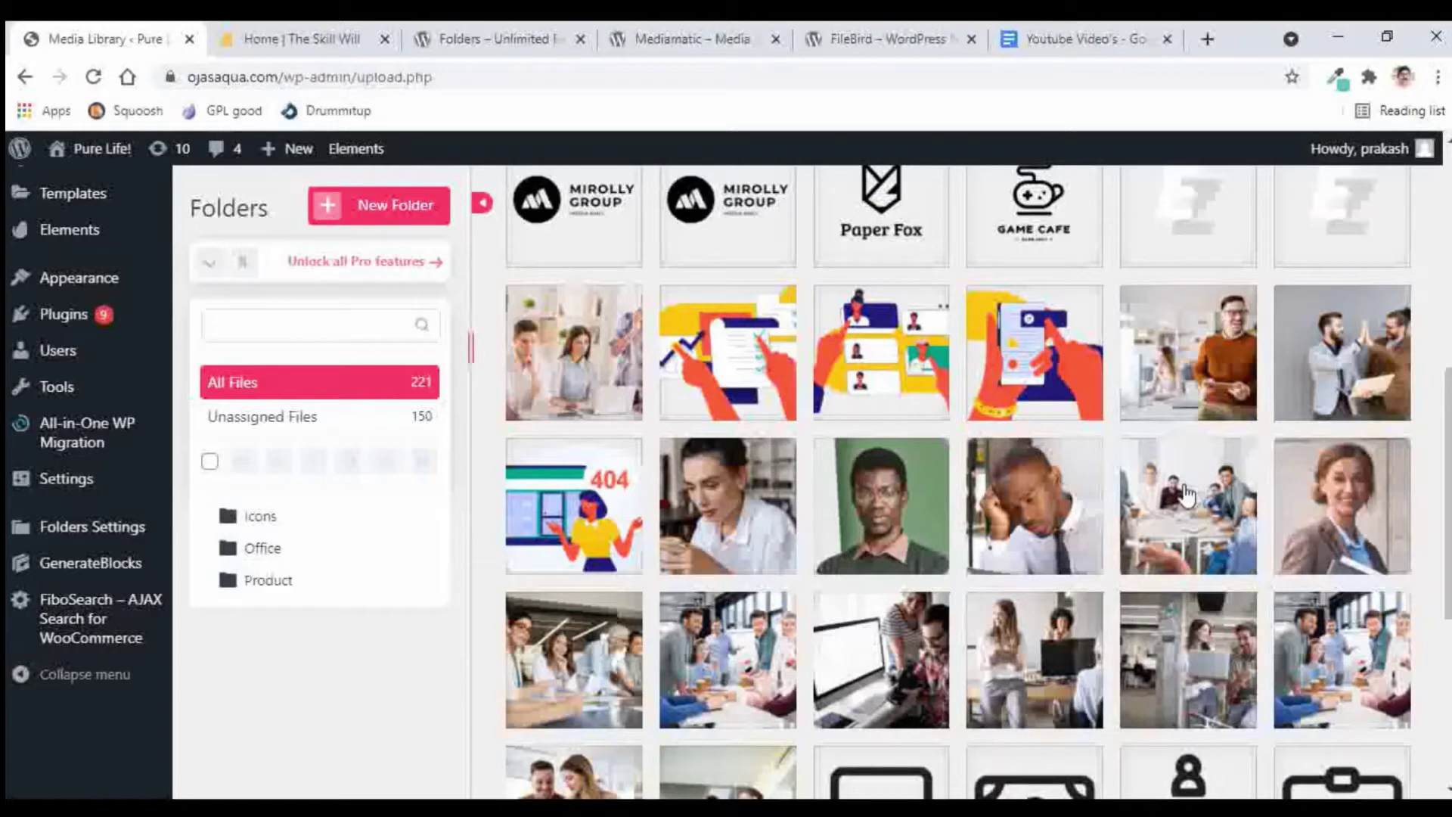
pyautogui.scroll(2, 1185, 496)
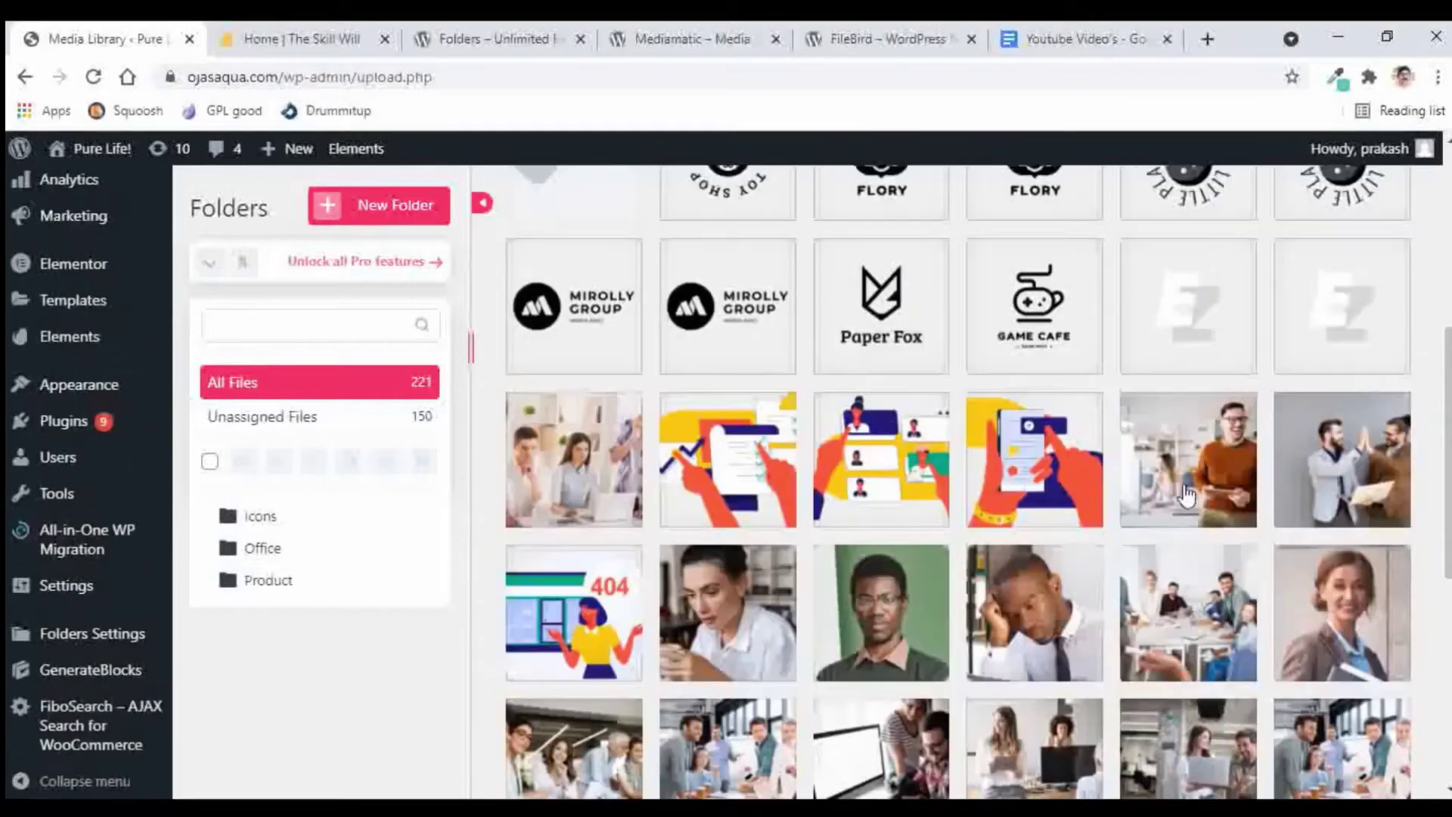
pyautogui.scroll(4, 1184, 495)
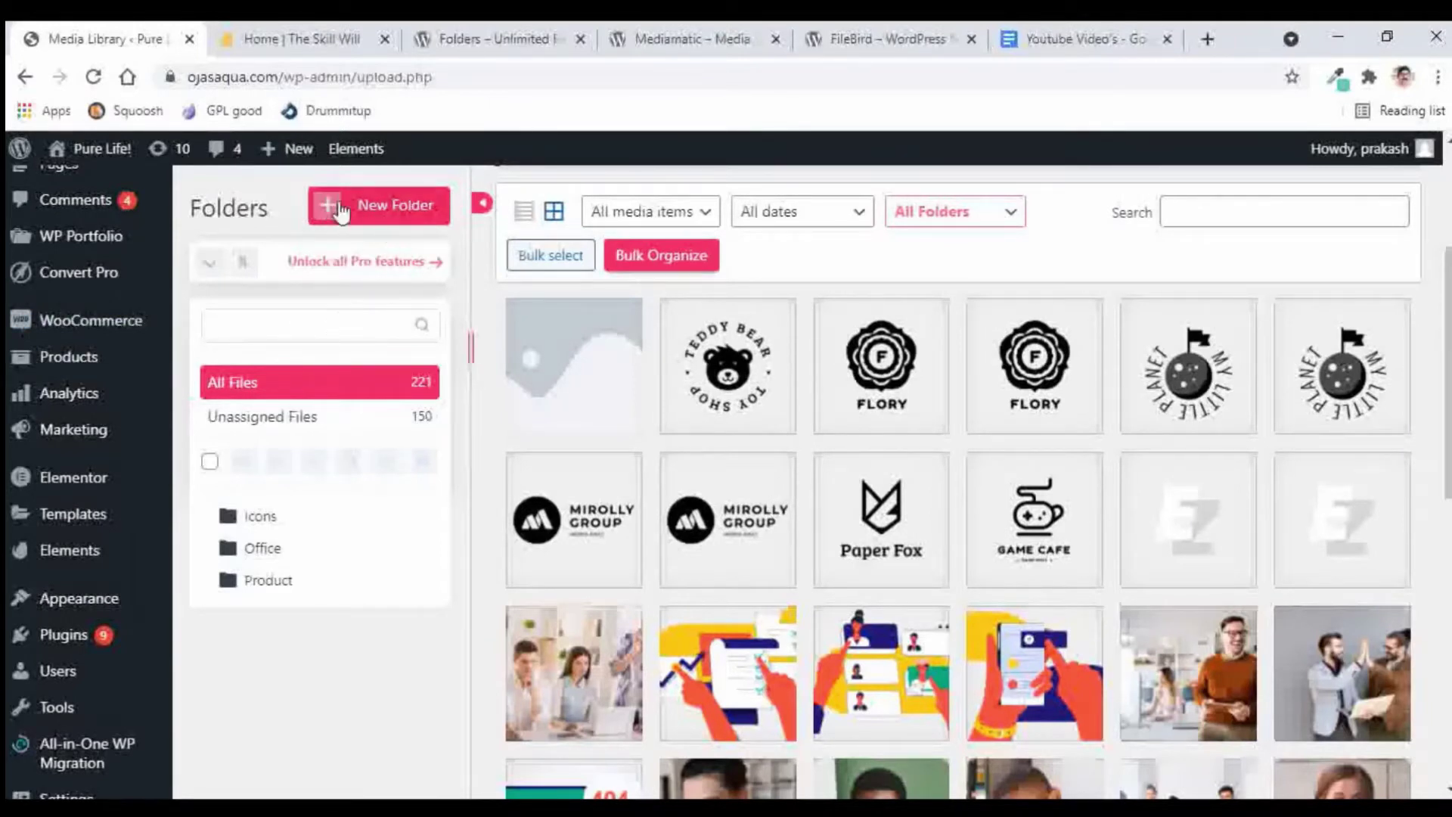
pyautogui.click(388, 220)
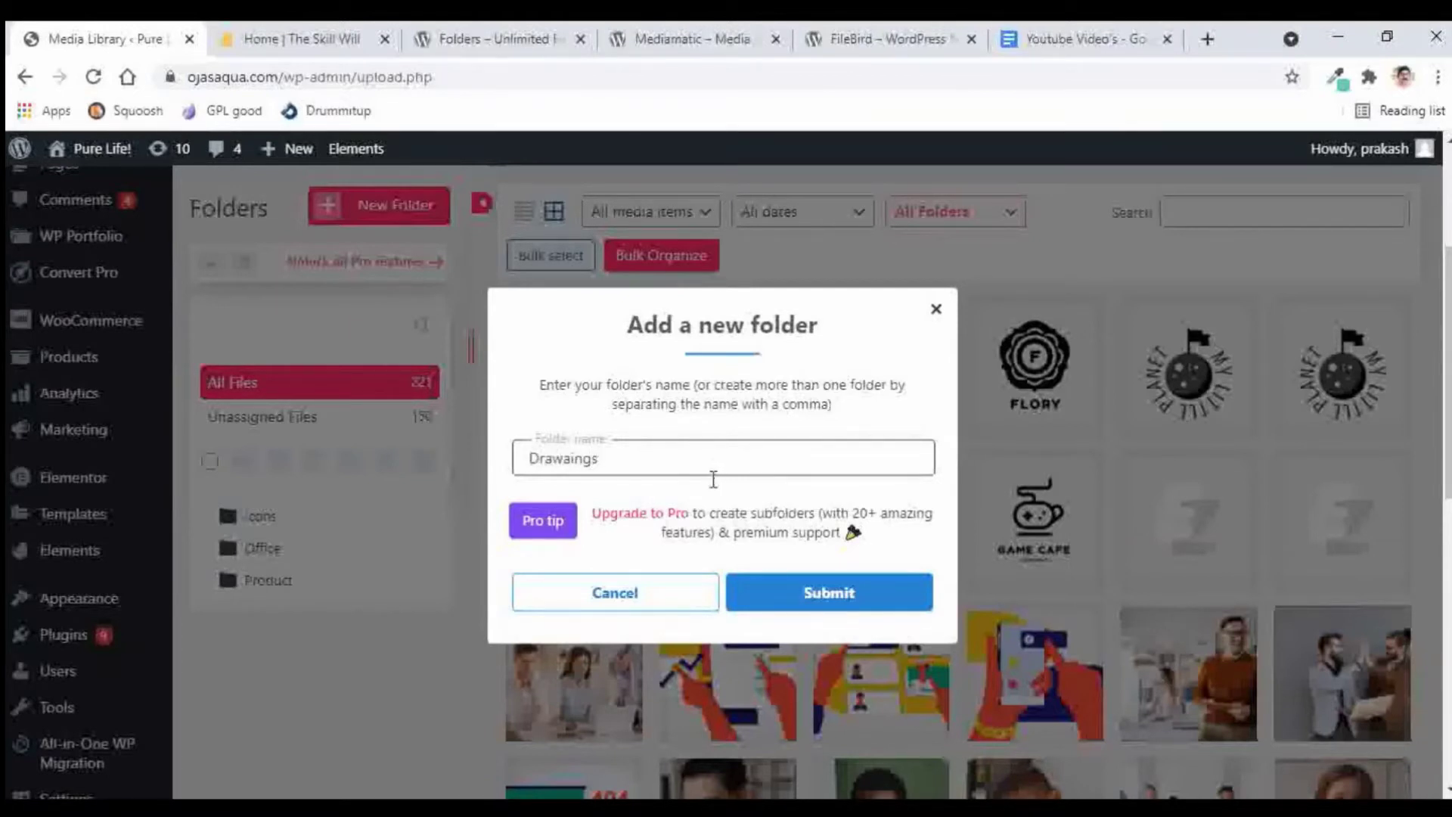
pyautogui.click(816, 606)
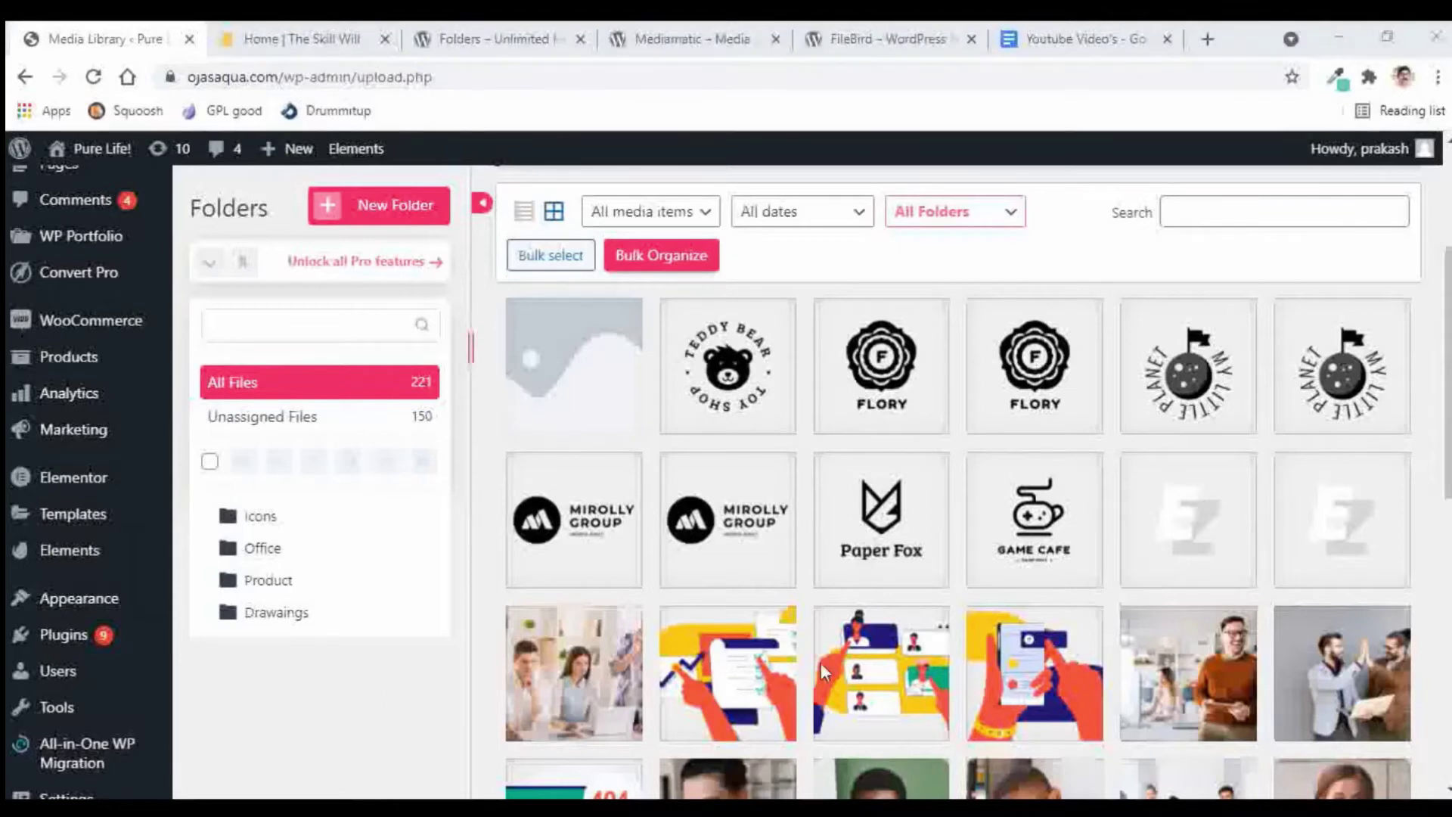
pyautogui.hotkey('alt', 'Tab')
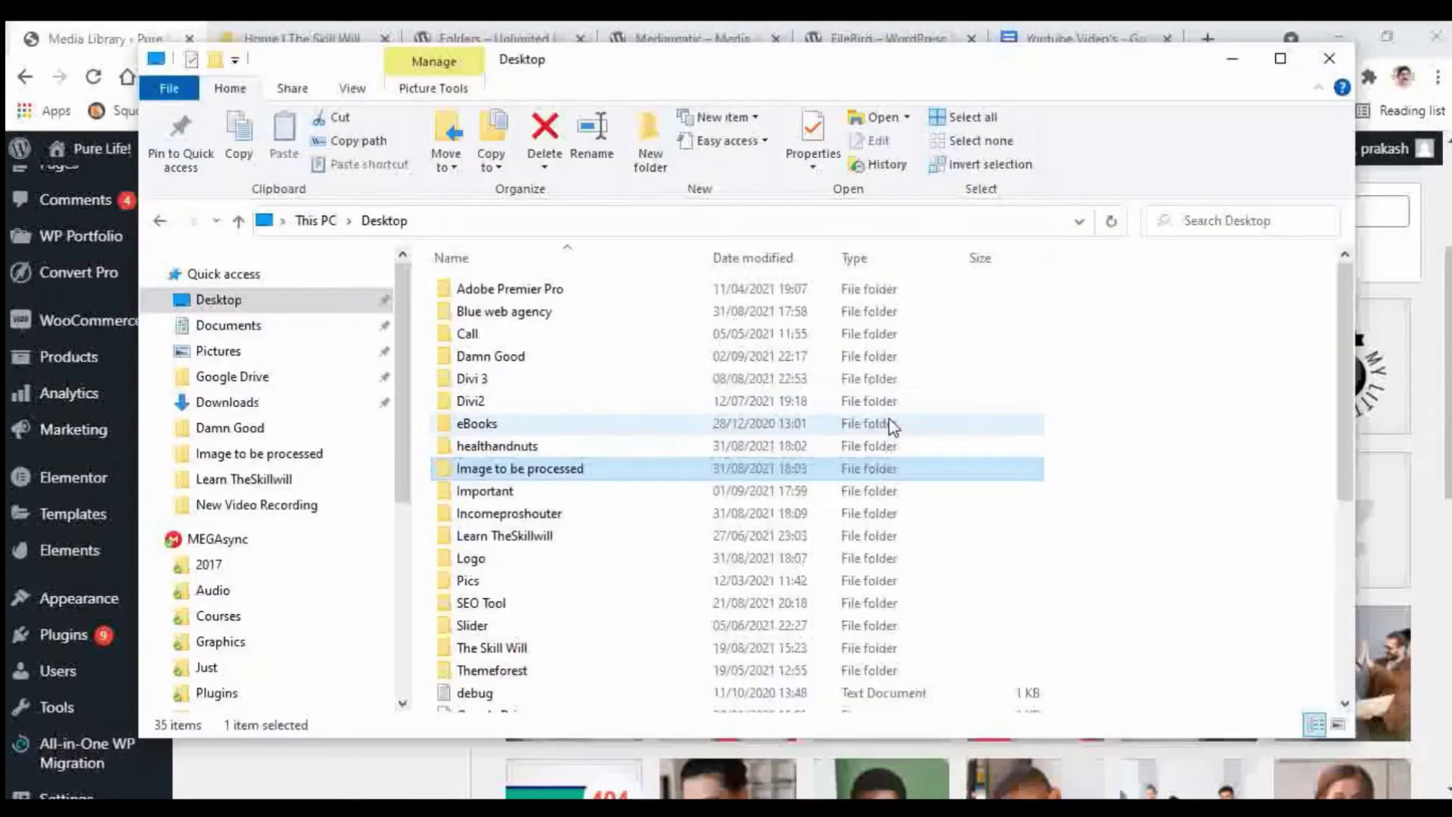
pyautogui.click(1234, 66)
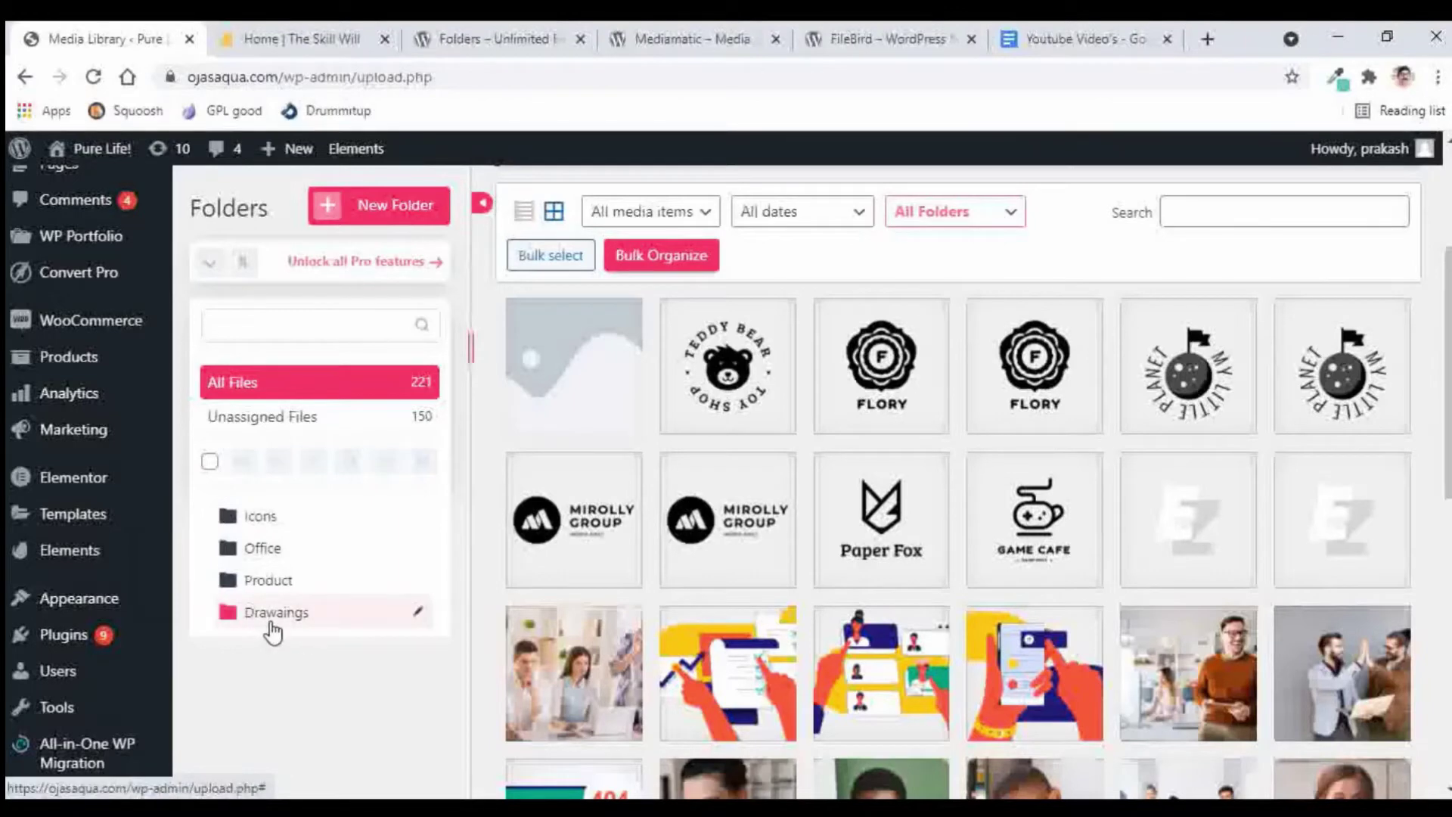
pyautogui.scroll(-3, 1050, 586)
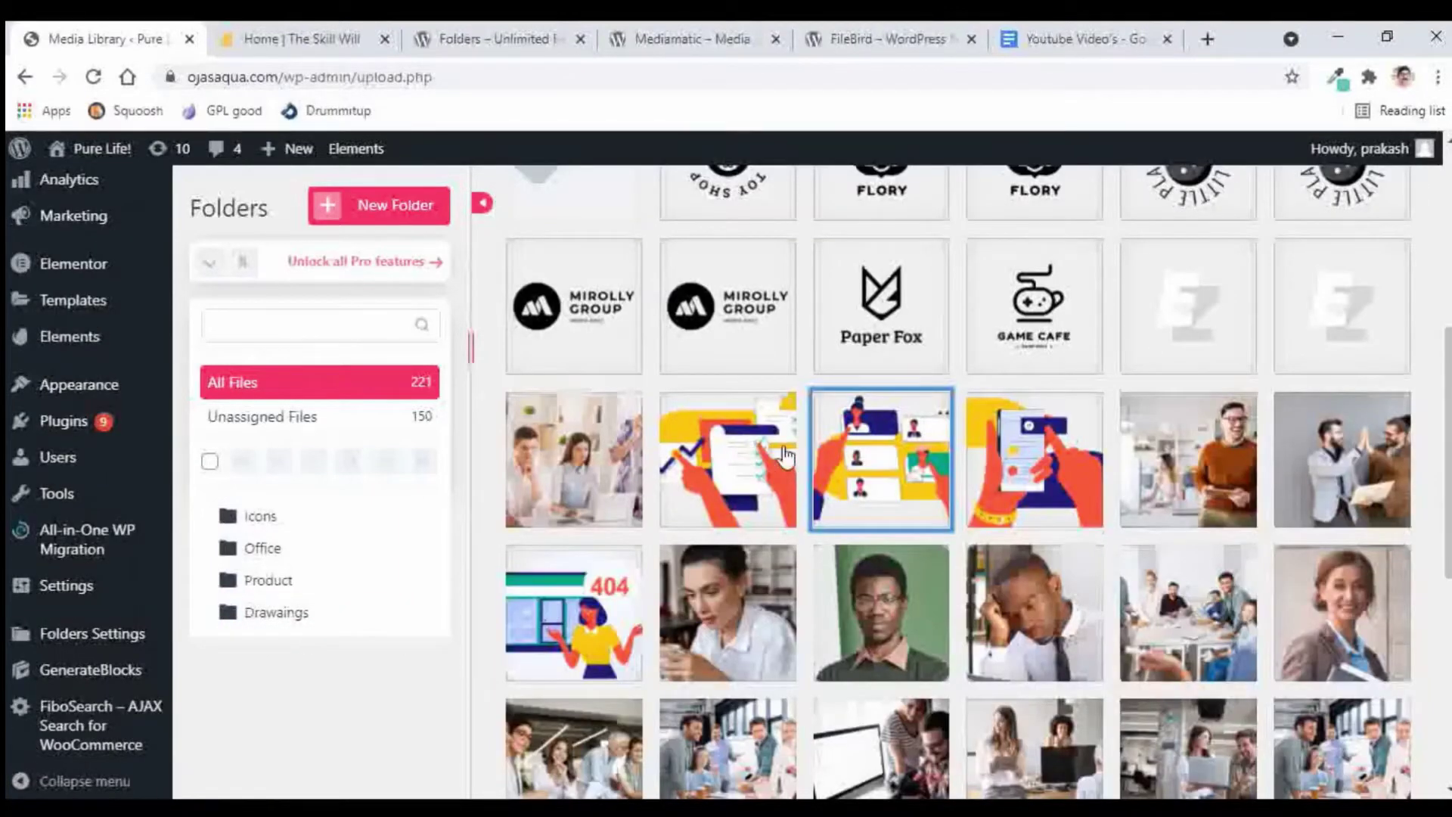
pyautogui.scroll(6, 784, 454)
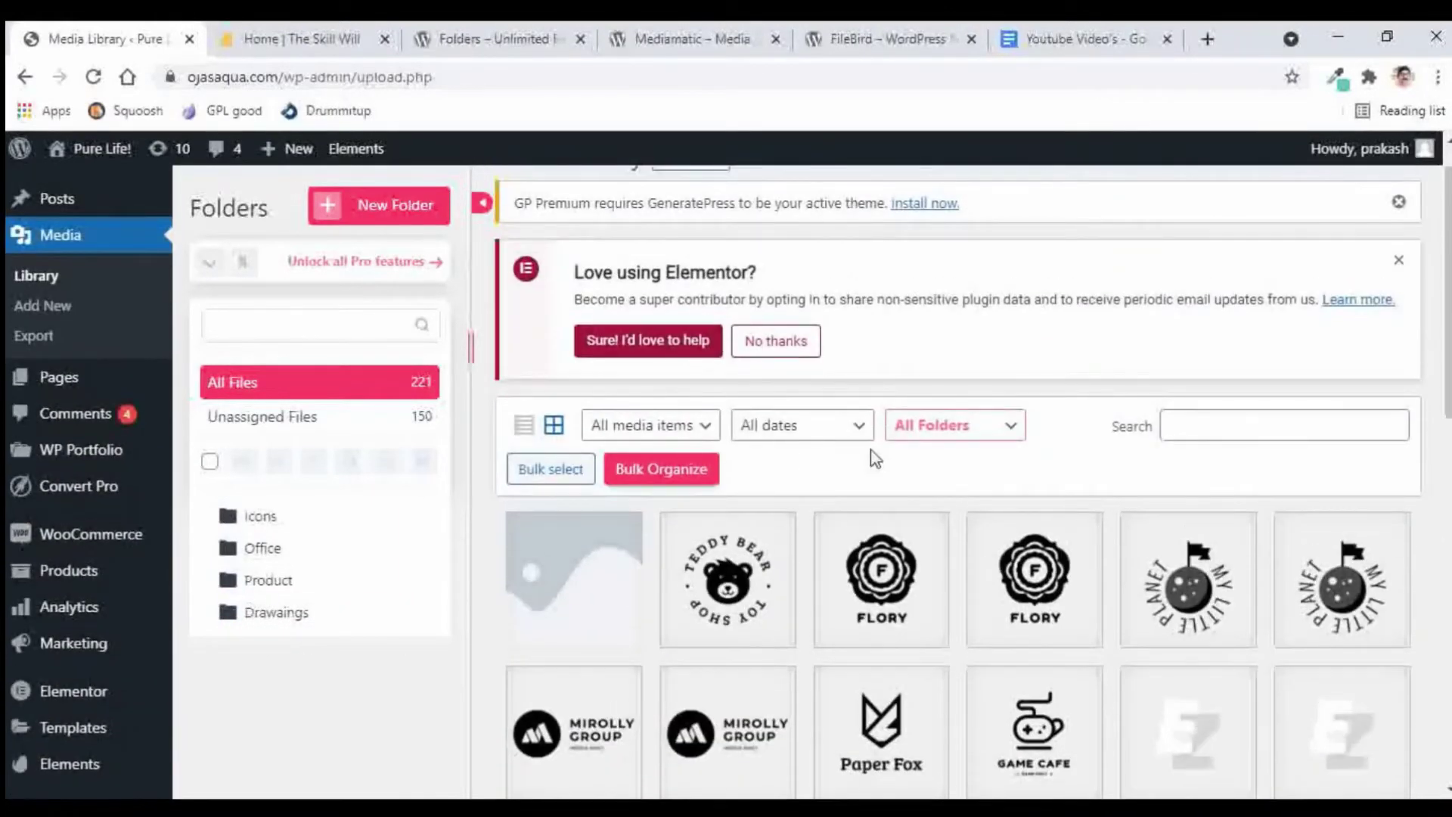
pyautogui.scroll(1, 1086, 463)
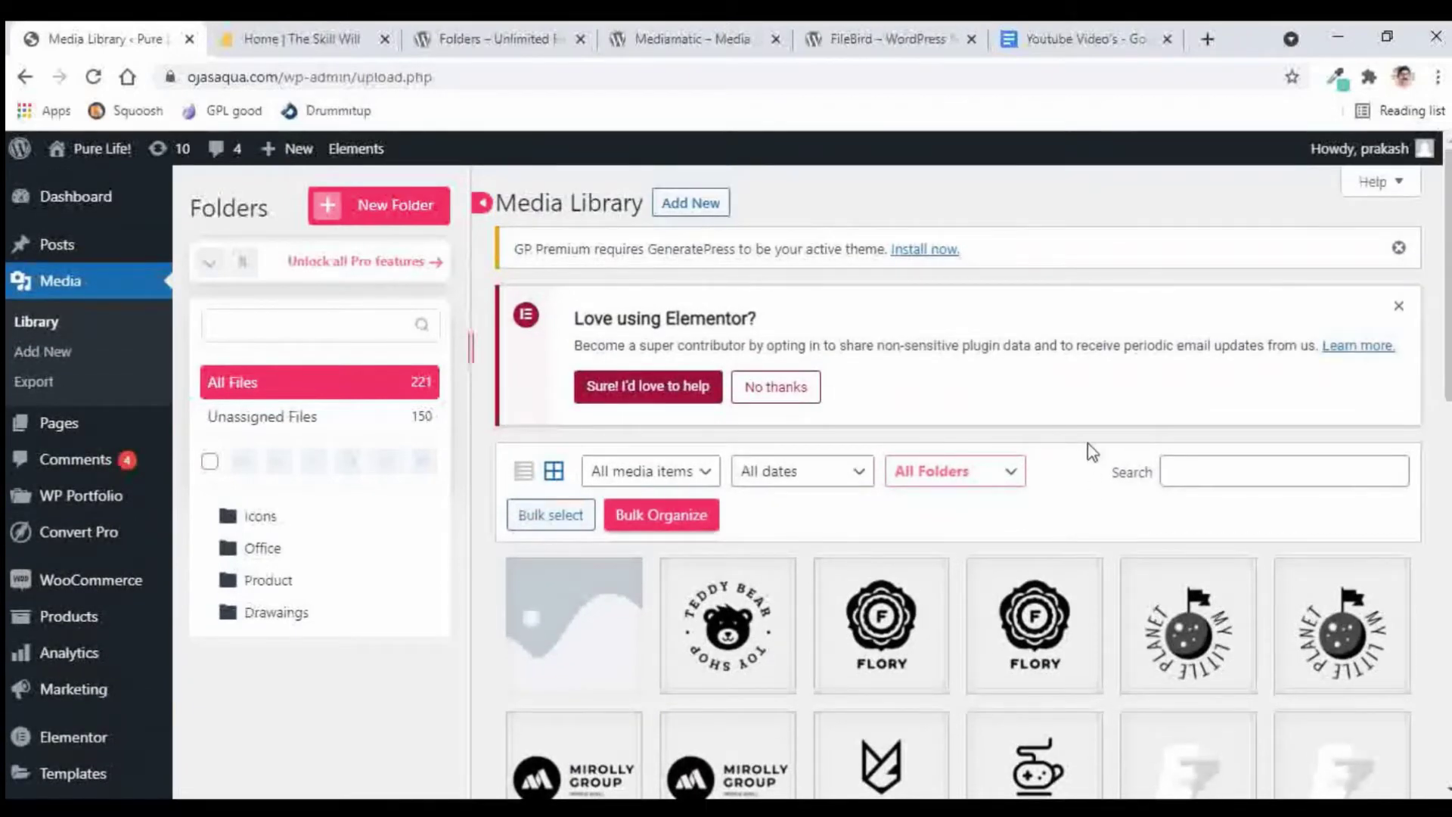
# Step: Bulk-select the three adjacent hand illustrations, move them into the Drawaings folder, and dismiss the notification
pyautogui.click(550, 521)
pyautogui.scroll(-5, 910, 491)
pyautogui.scroll(-1, 910, 522)
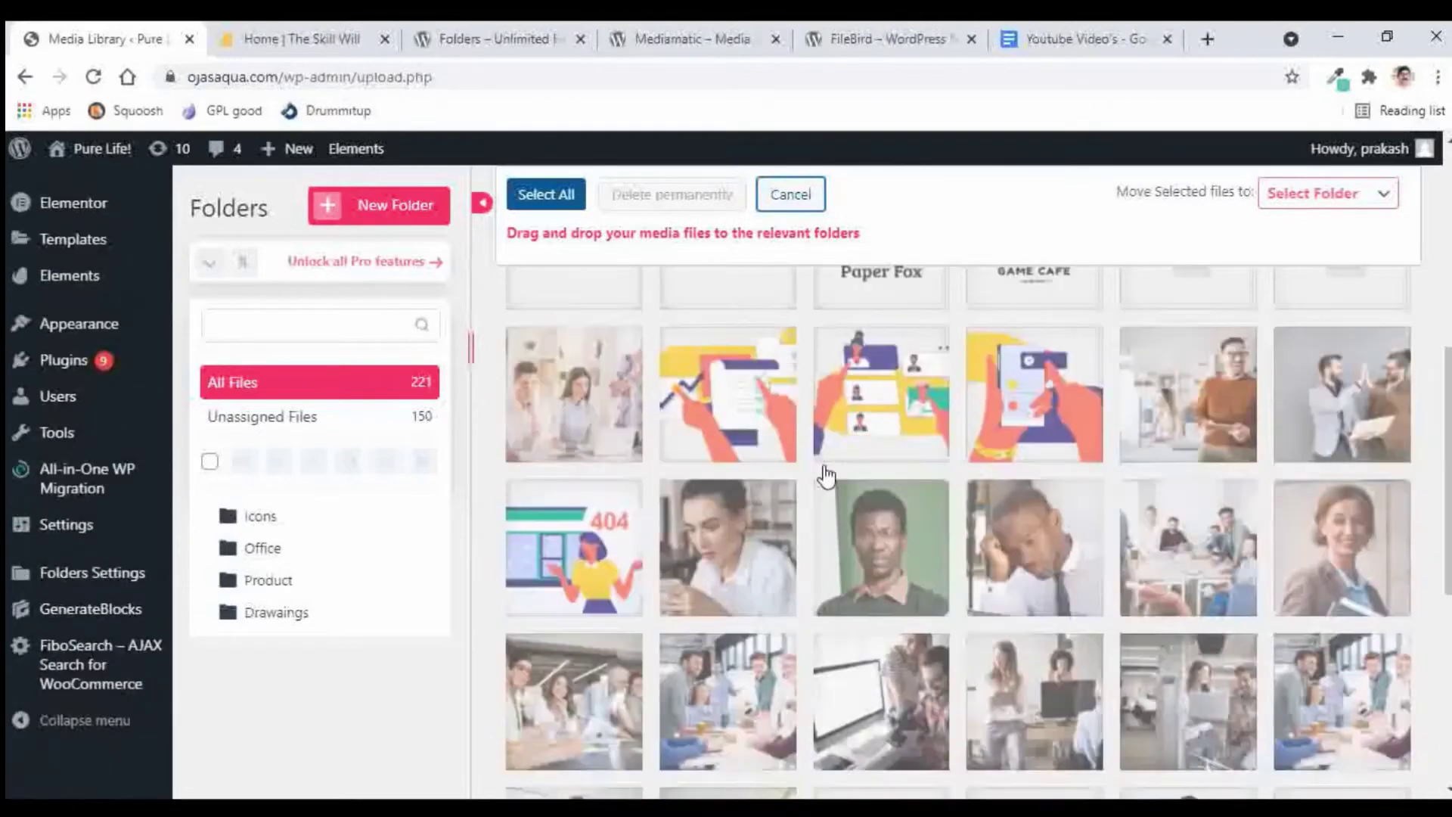
pyautogui.click(732, 383)
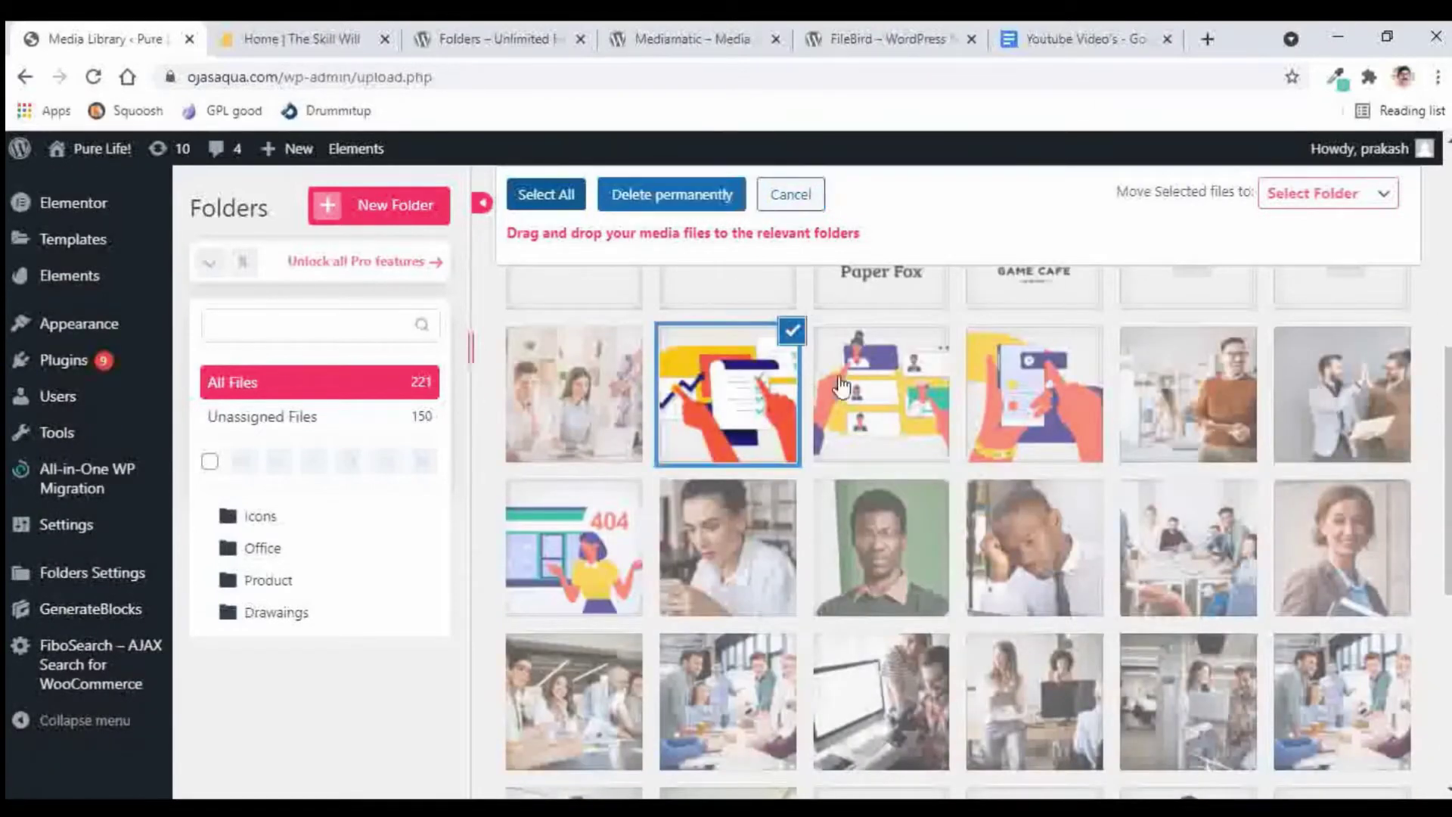
pyautogui.keyDown('shift'); pyautogui.click(1044, 405); pyautogui.keyUp('shift')
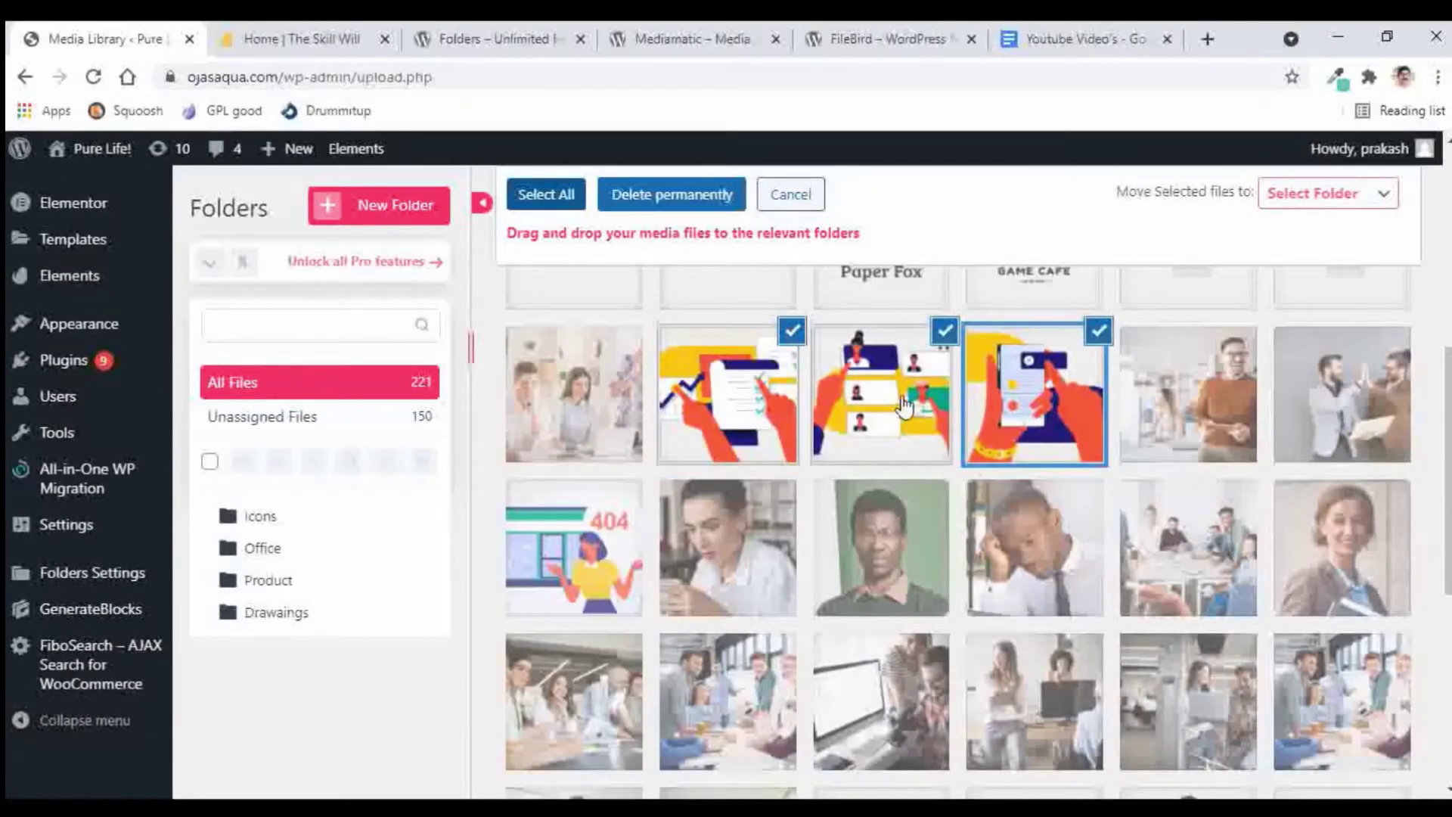
pyautogui.moveTo(911, 412)
pyautogui.mouseDown()
pyautogui.moveTo(466, 487)
pyautogui.moveTo(291, 615)
pyautogui.mouseUp()
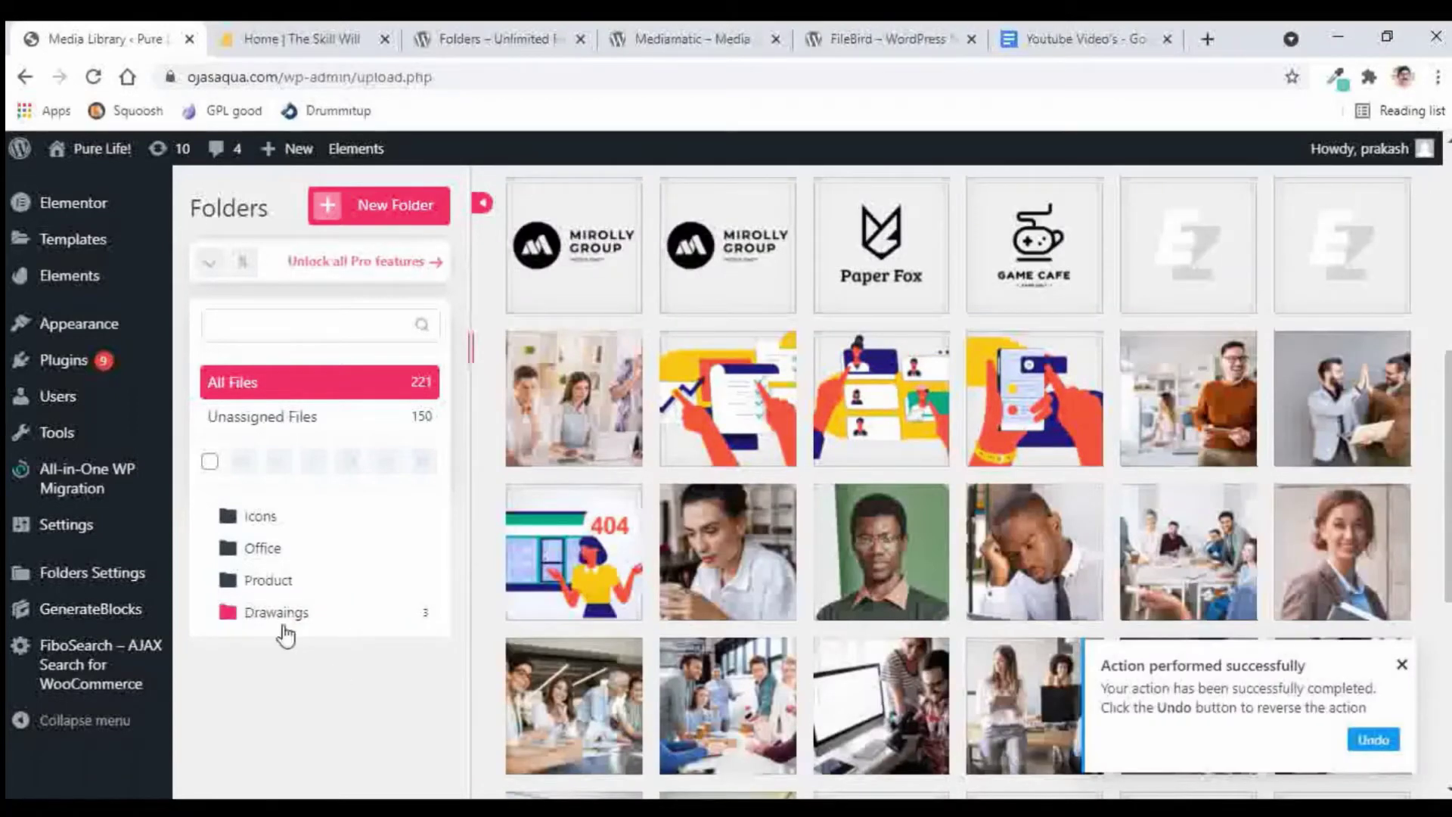
pyautogui.click(1400, 665)
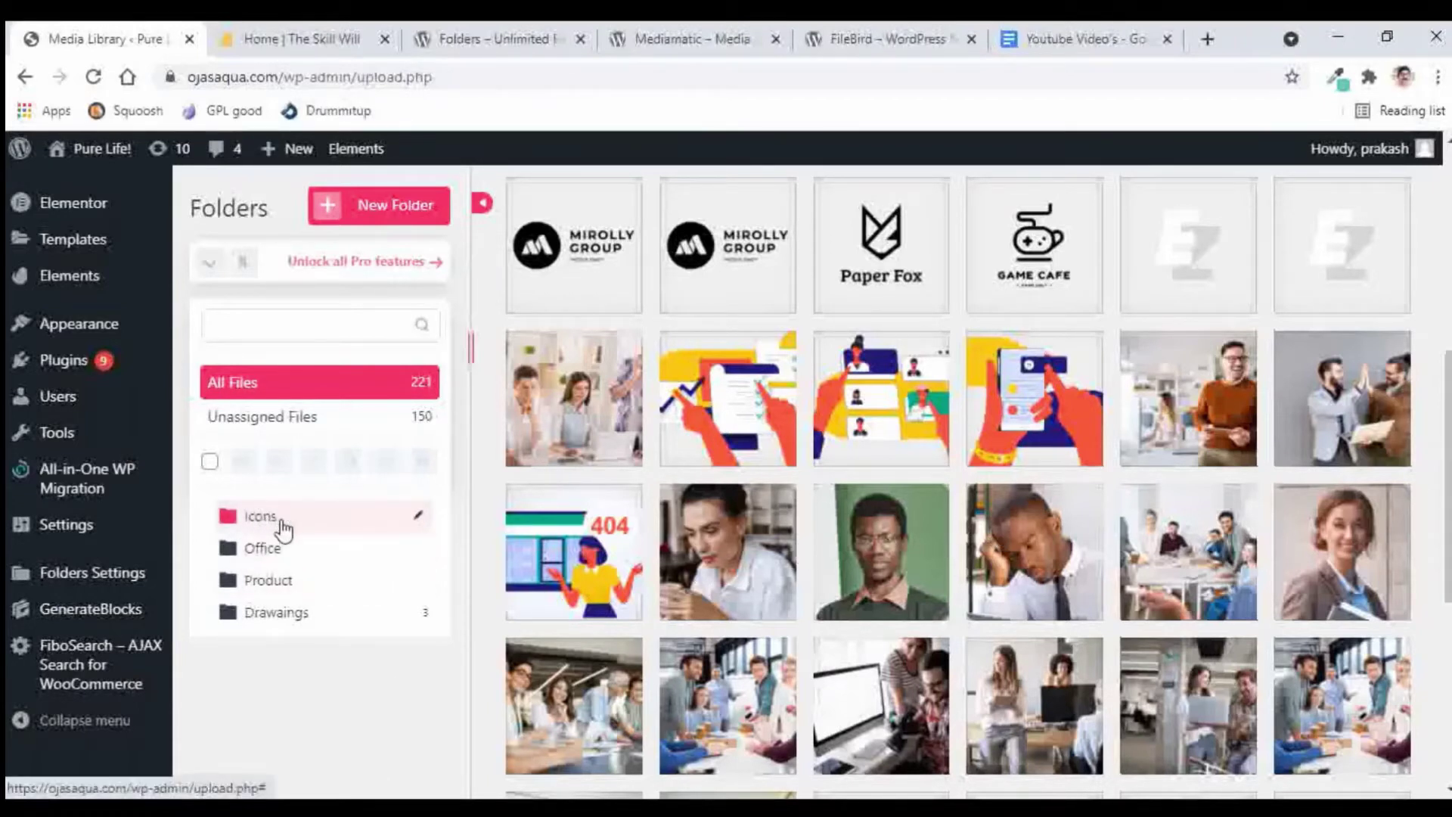
# Step: Bulk-select the eleven logo images from Teddy Bear through the two EZ logos and move them into the Icons folder
pyautogui.scroll(4, 1037, 529)
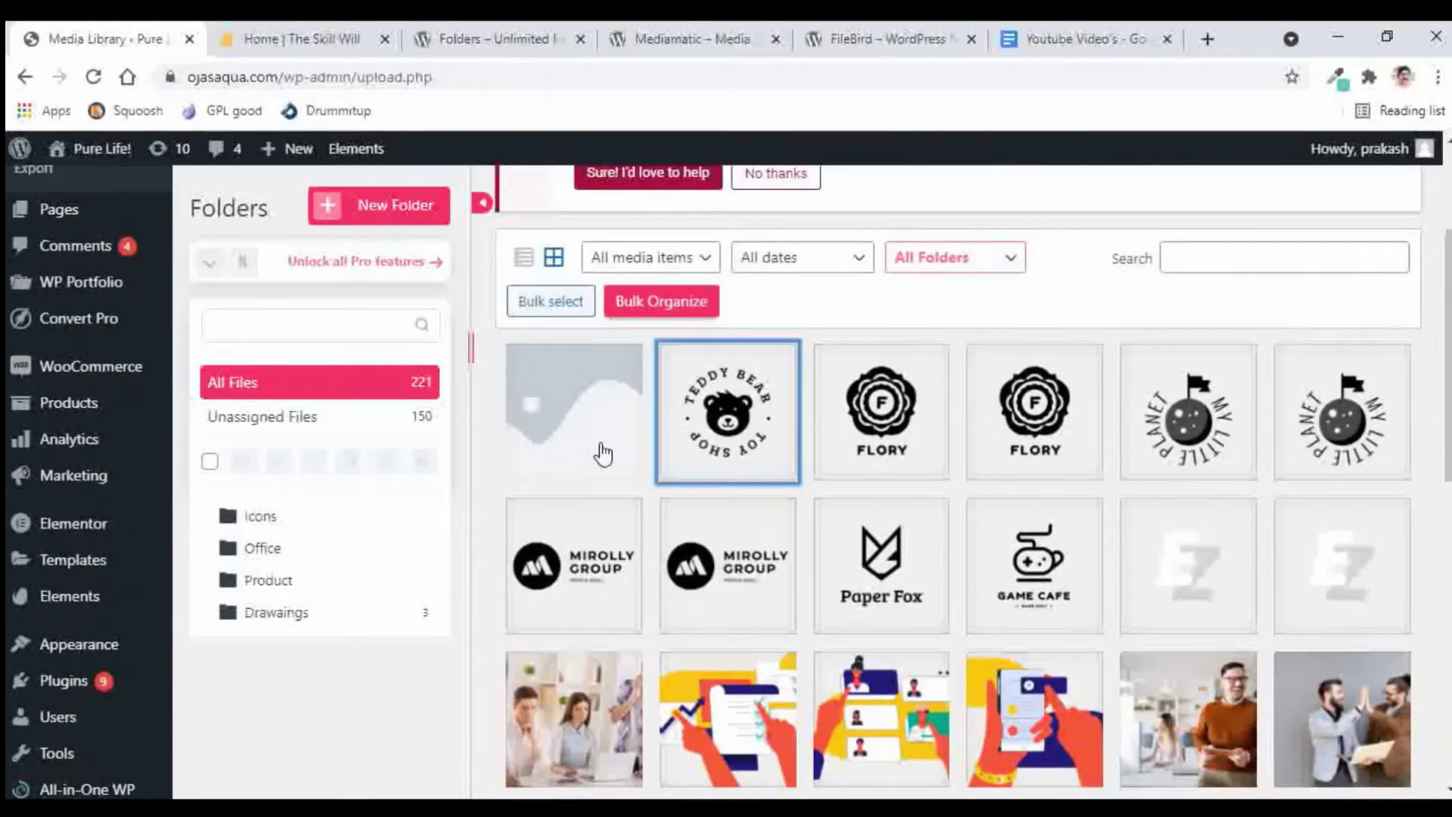
pyautogui.click(540, 308)
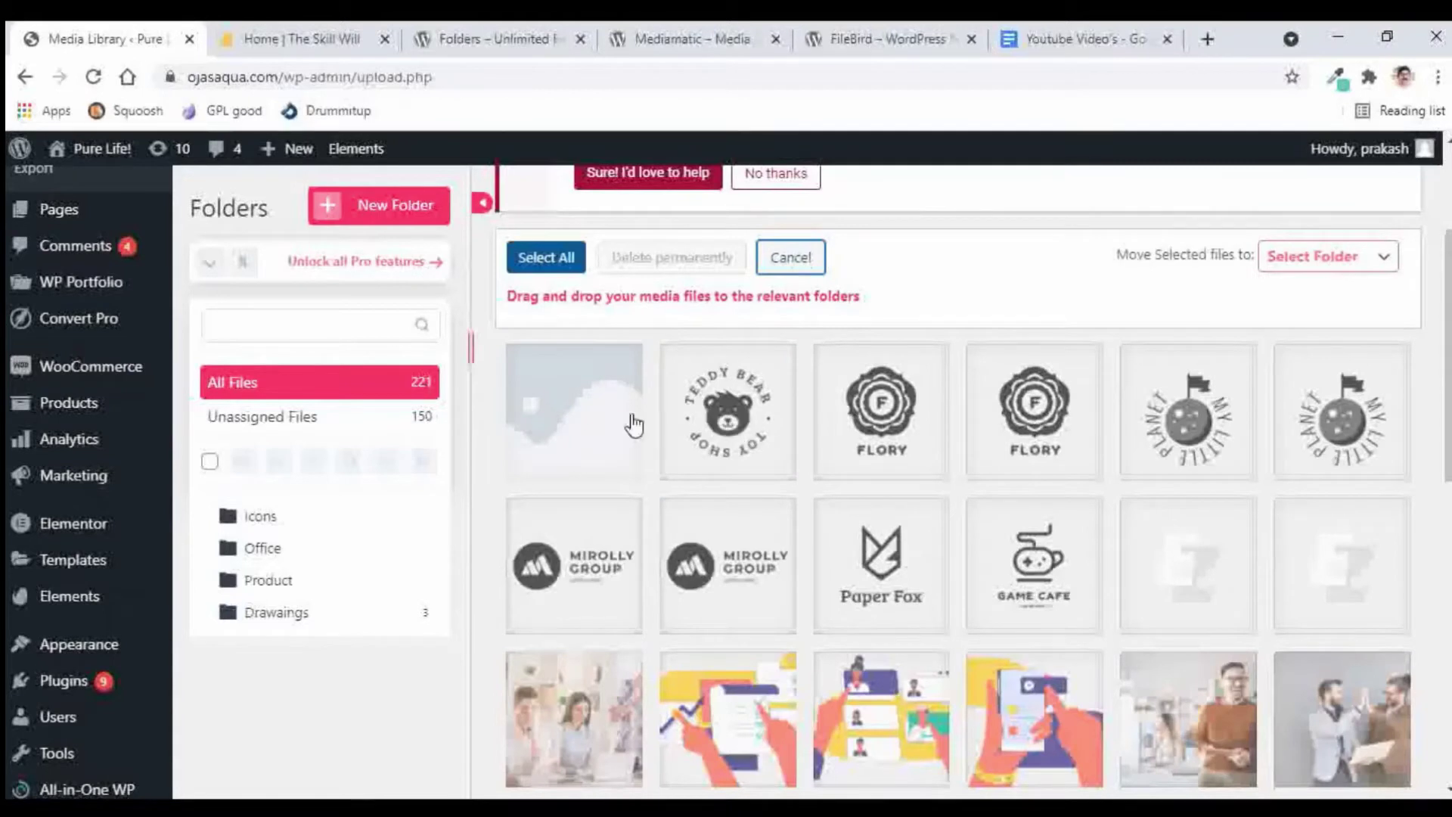
pyautogui.click(719, 431)
pyautogui.keyDown('shift'); pyautogui.click(1009, 571); pyautogui.keyUp('shift')
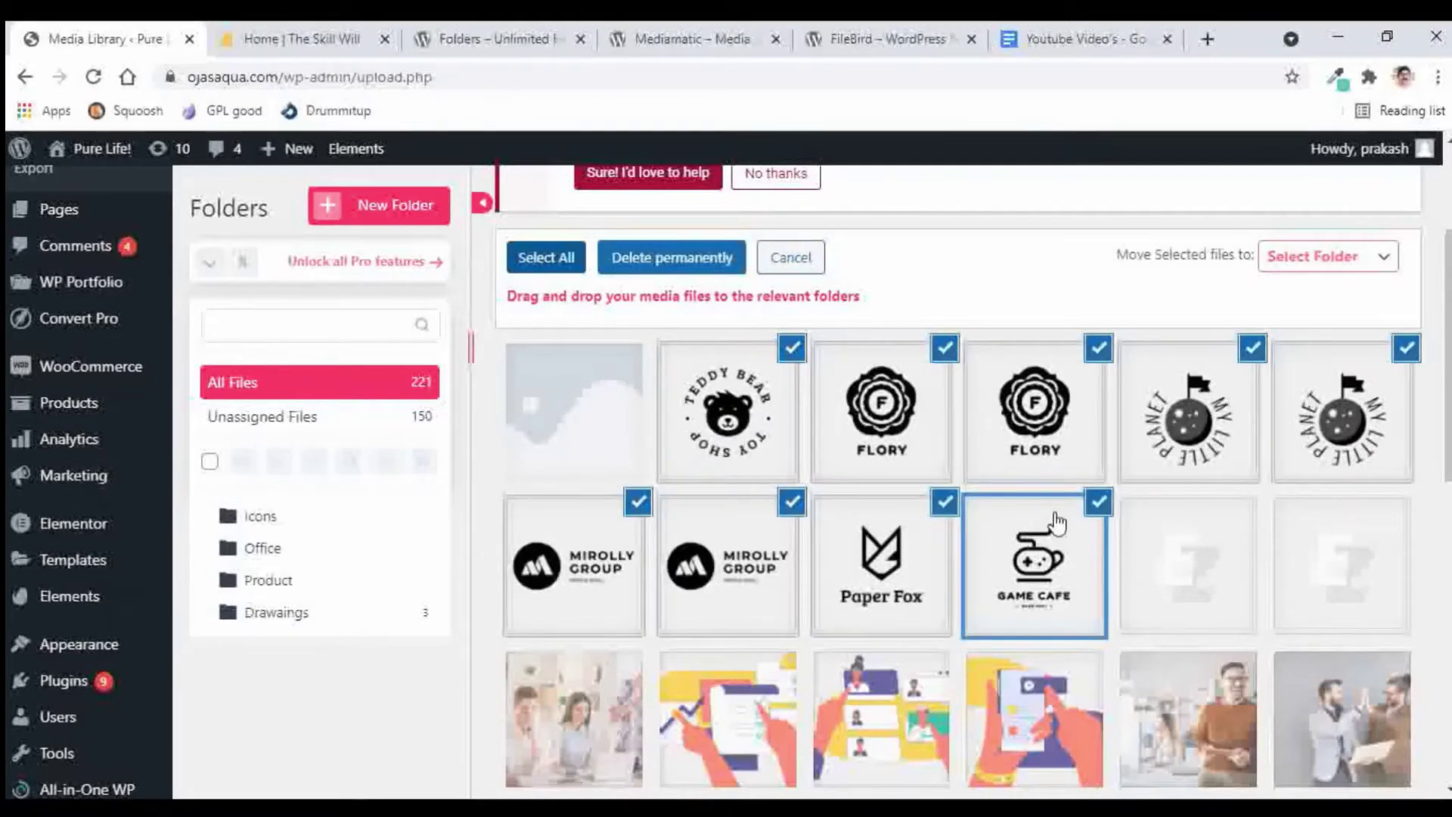
pyautogui.moveTo(1047, 446); pyautogui.dragTo(240, 512)
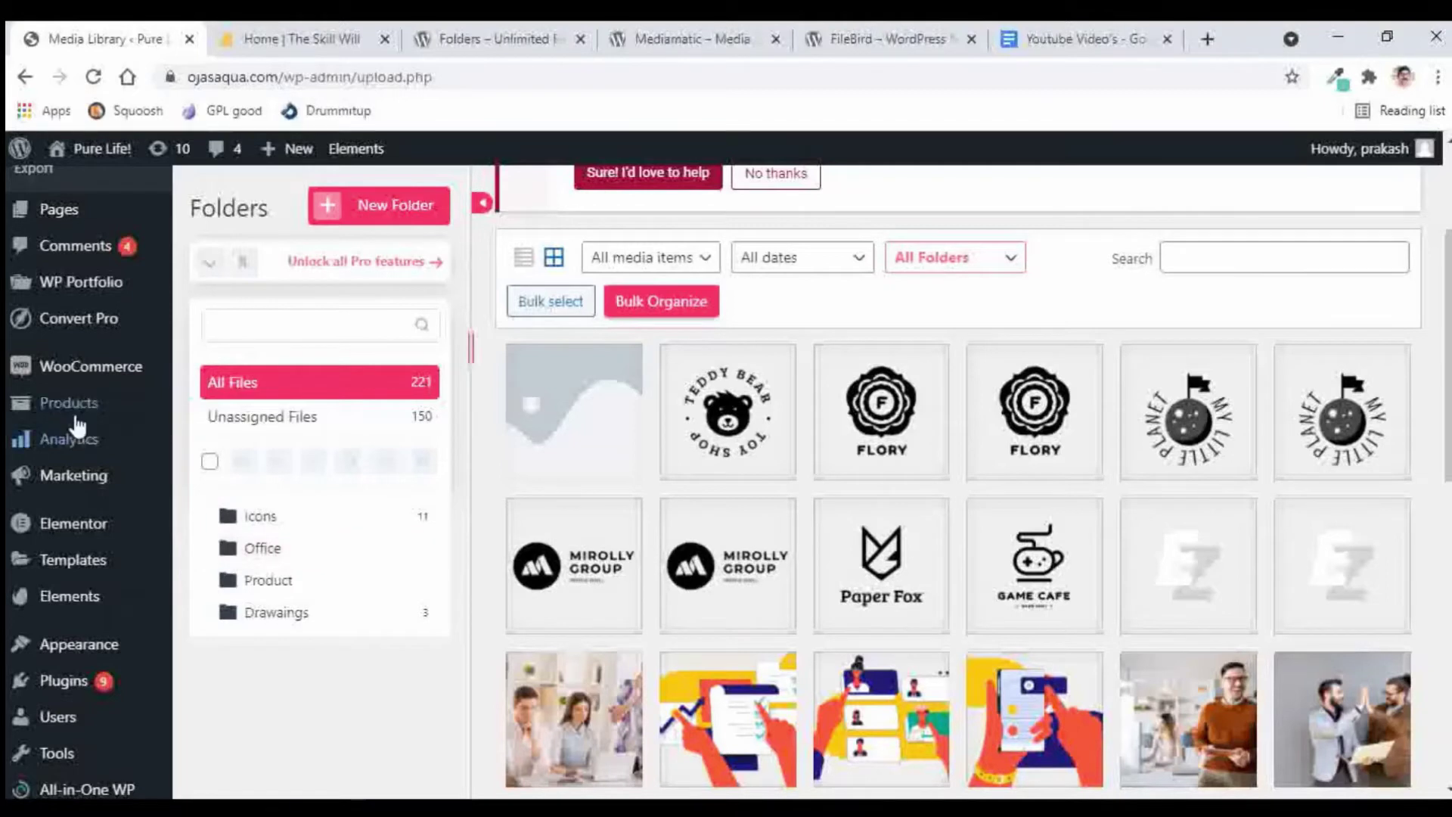
# Step: Open the form for adding a new product in a separate browser tab and switch to it
pyautogui.moveTo(70, 412)
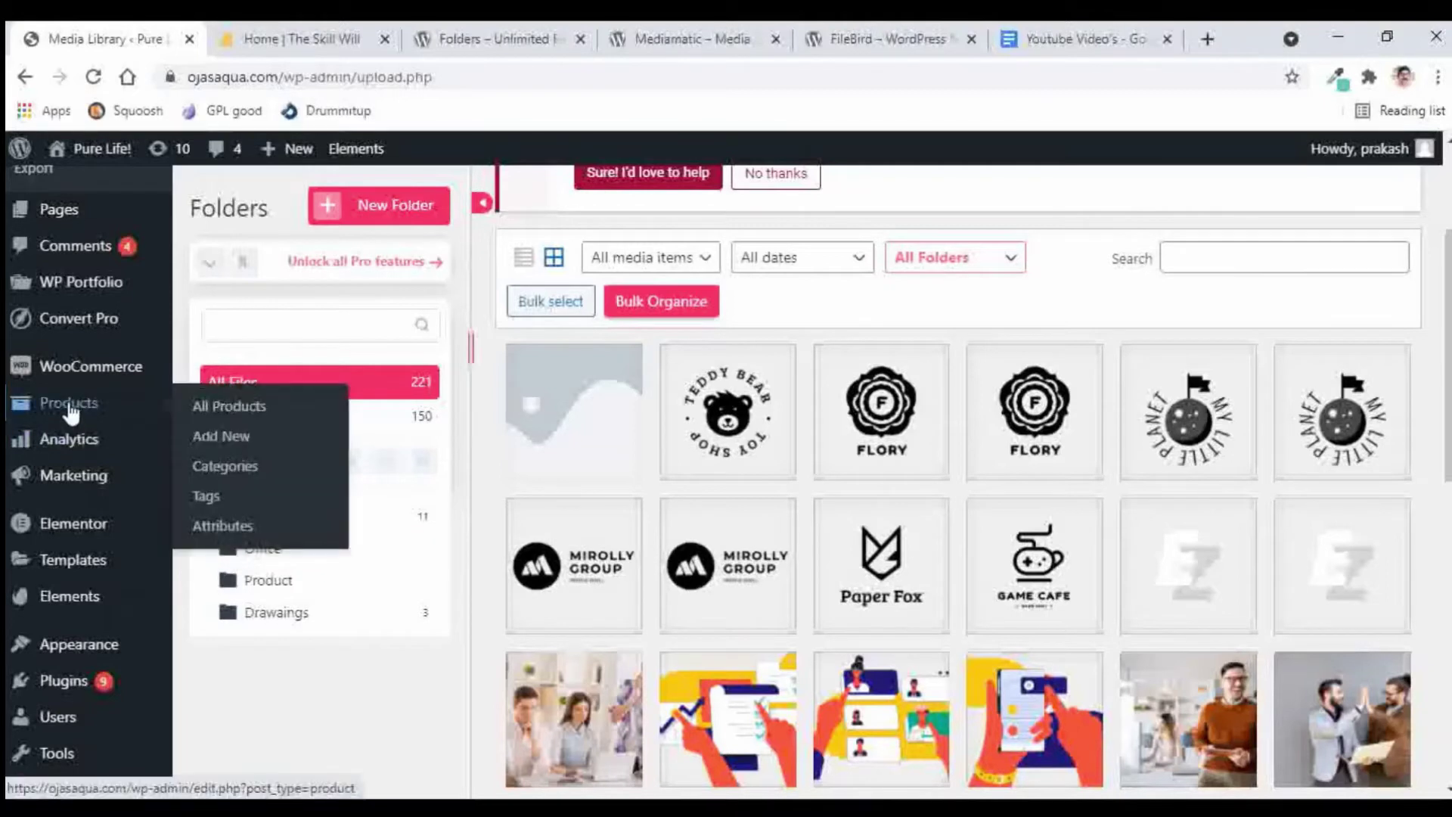
pyautogui.rightClick(221, 433)
pyautogui.click(287, 450)
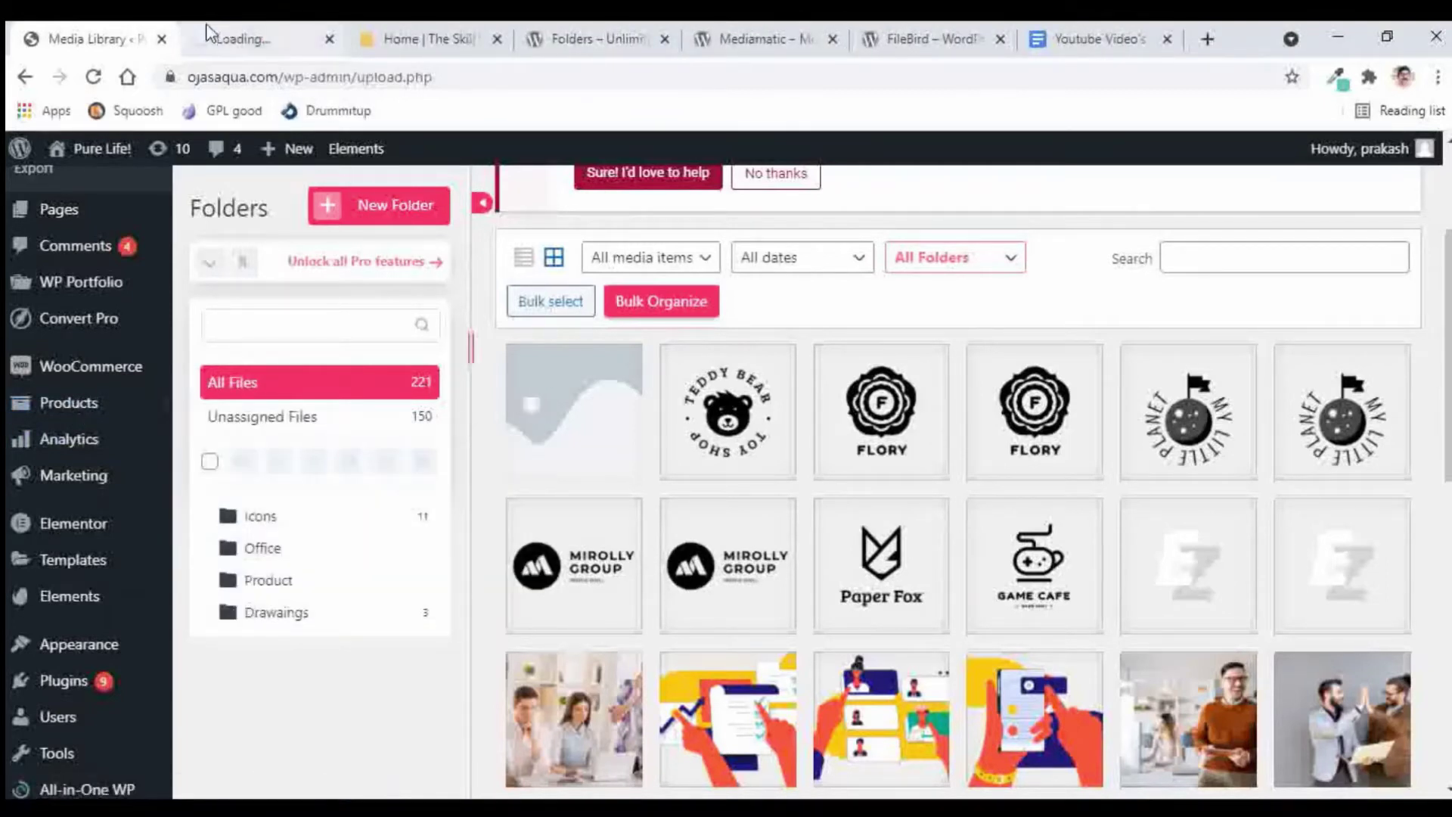
pyautogui.click(242, 42)
# Step: Open the product image chooser, view the Icons folder's images, and close the chooser without setting an image
pyautogui.scroll(-10, 832, 493)
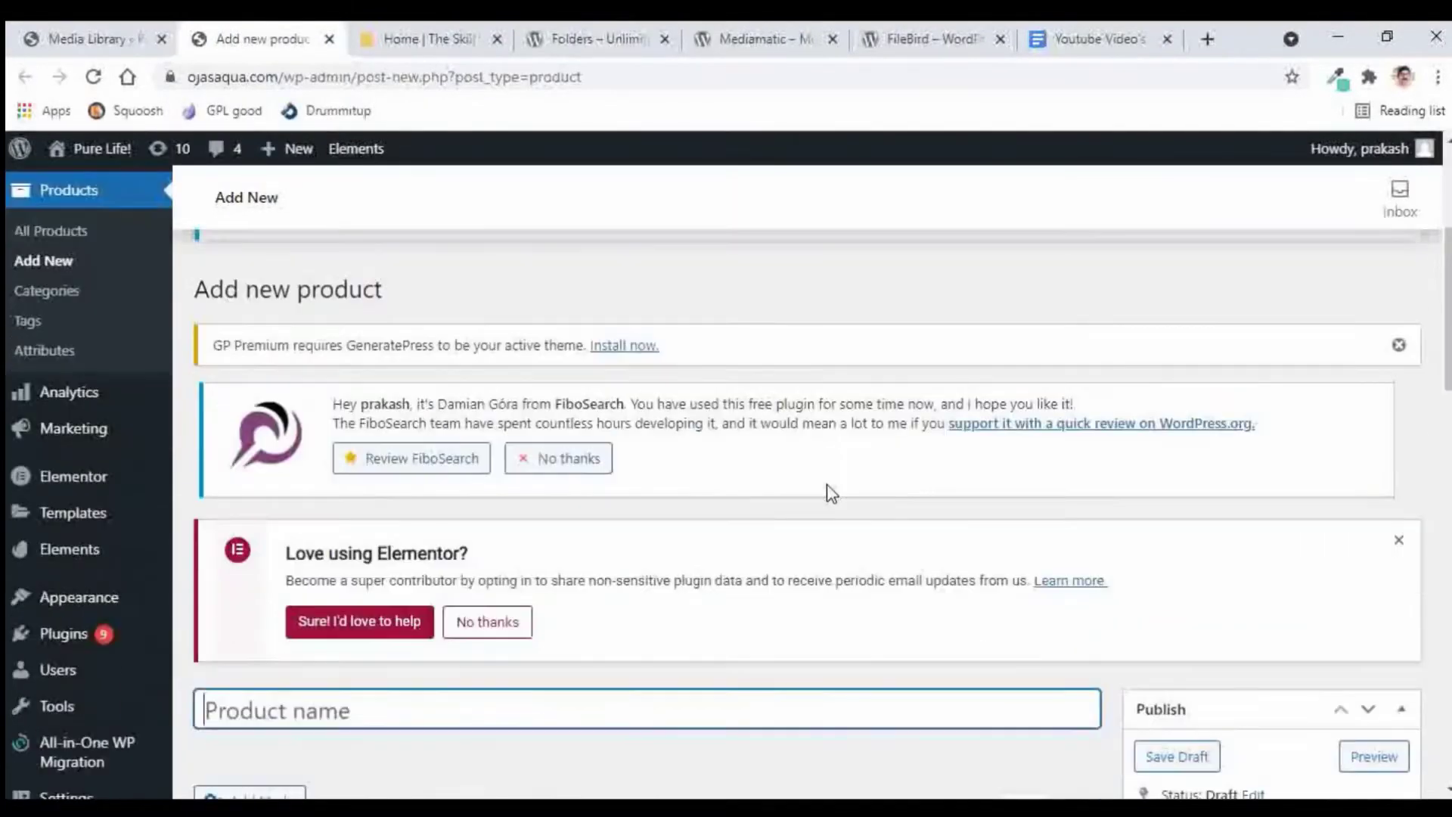
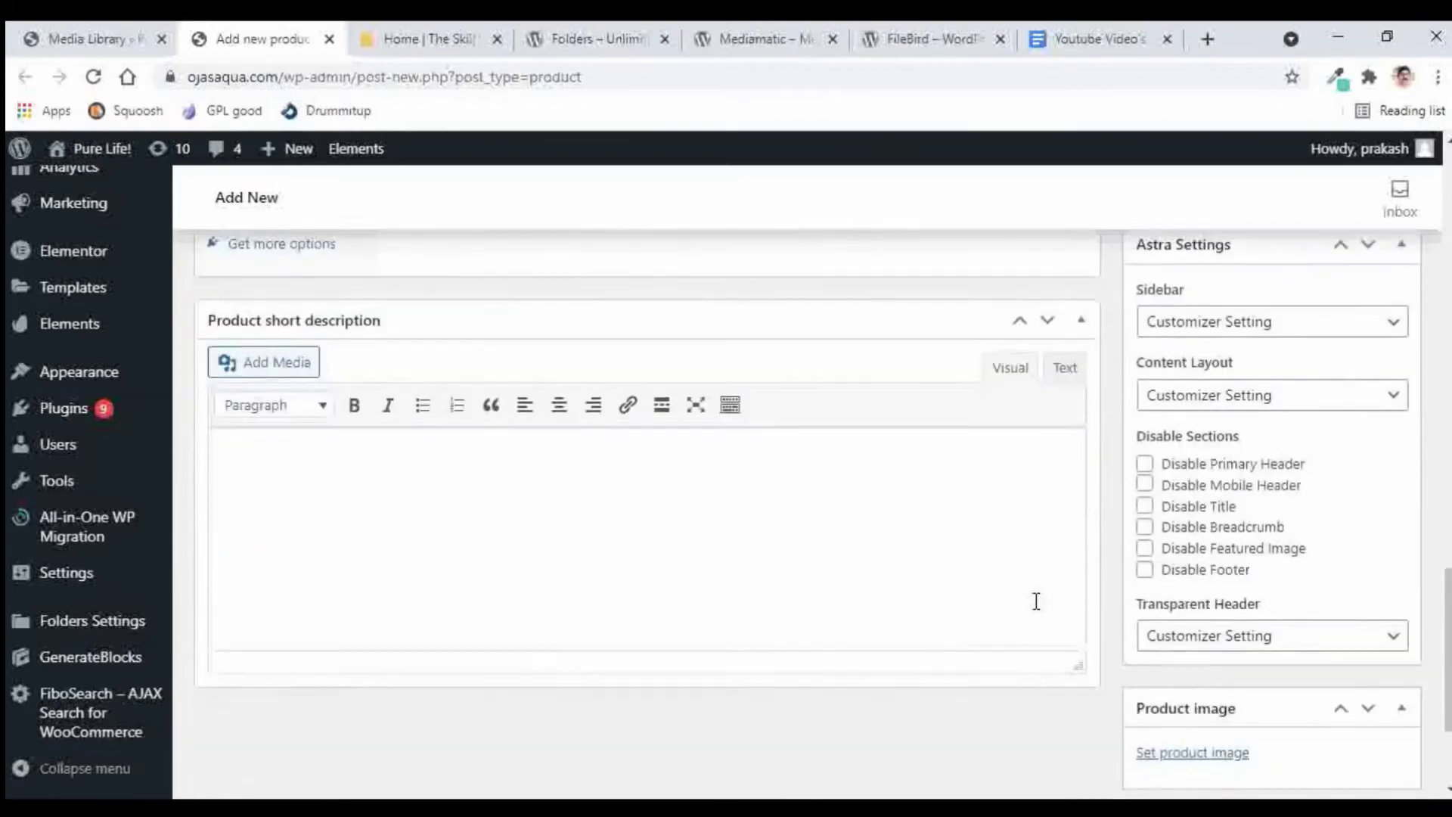
pyautogui.click(1189, 560)
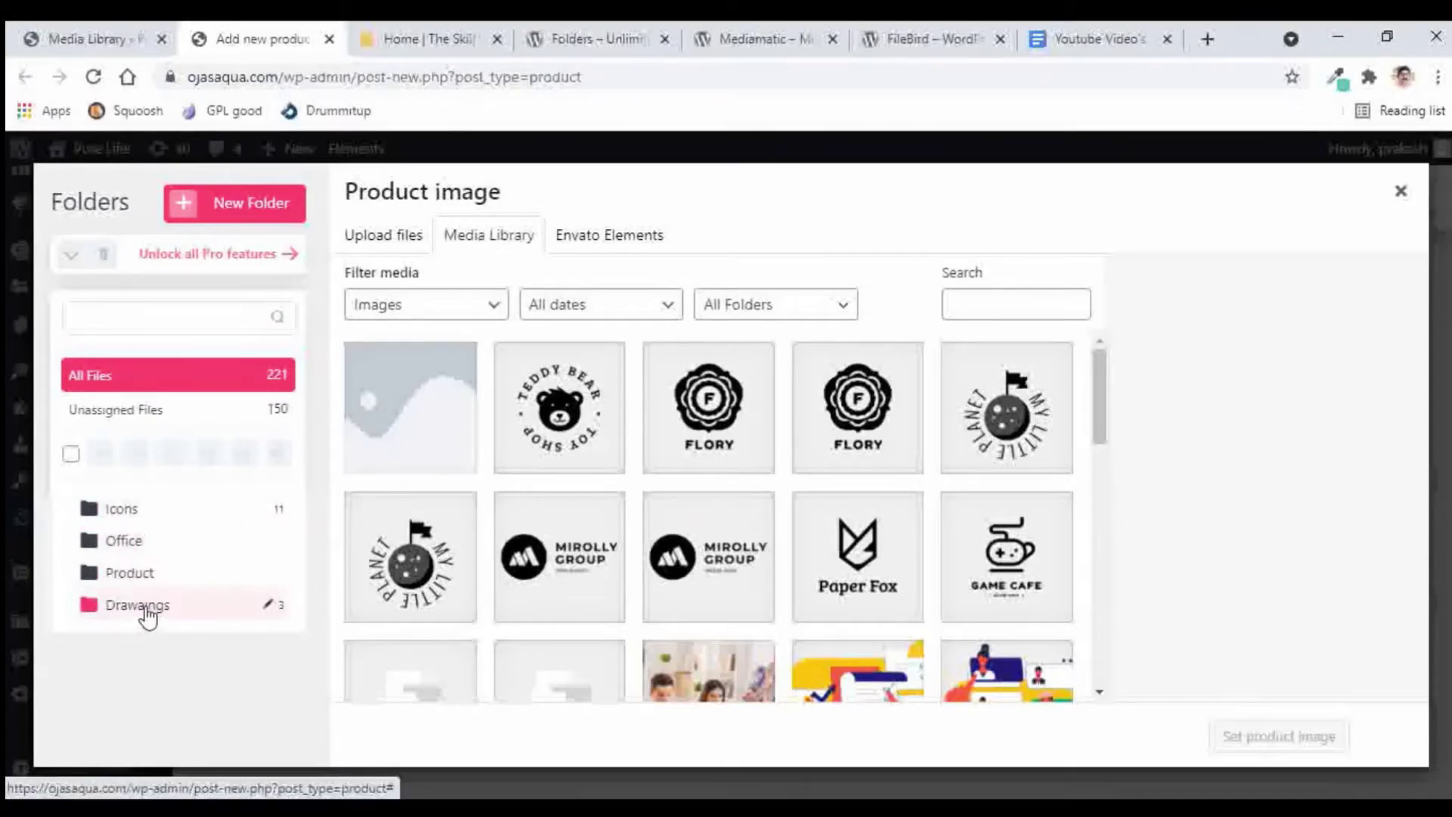
pyautogui.click(121, 509)
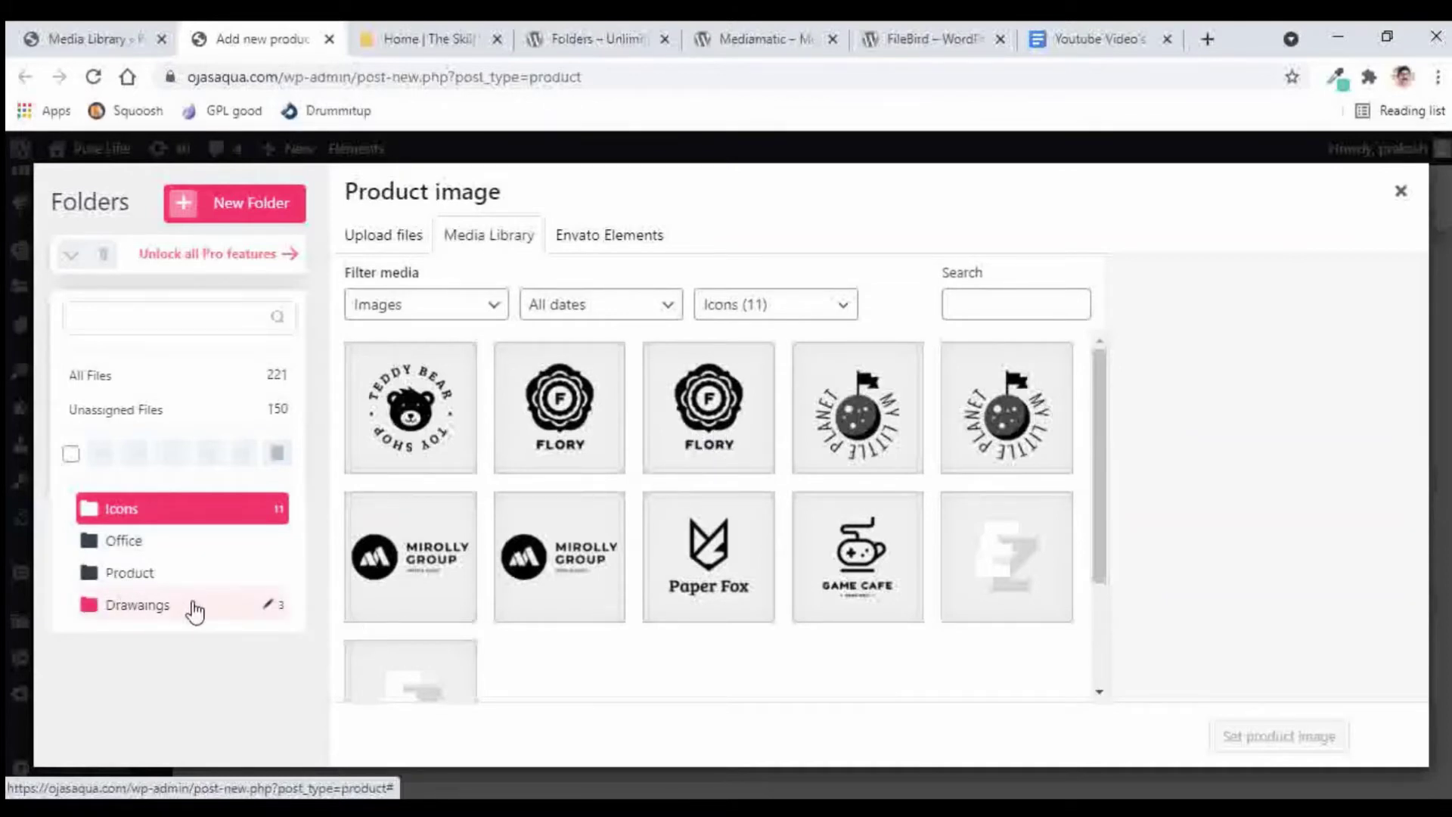
pyautogui.click(1400, 193)
# Step: Return to the media library tab, then open the editor for a new page in a separate tab and switch to it
pyautogui.click(69, 42)
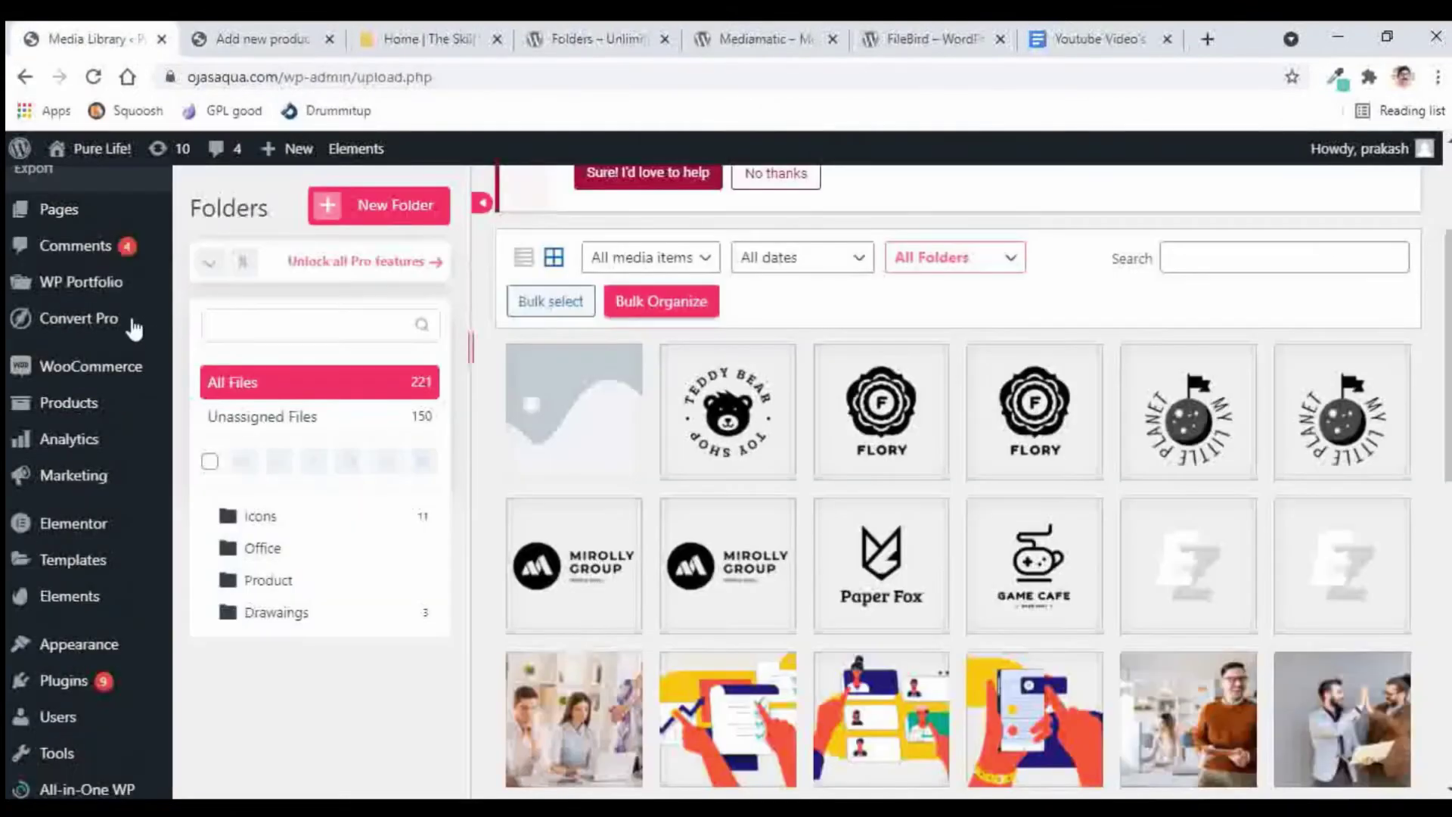
pyautogui.scroll(3, 134, 327)
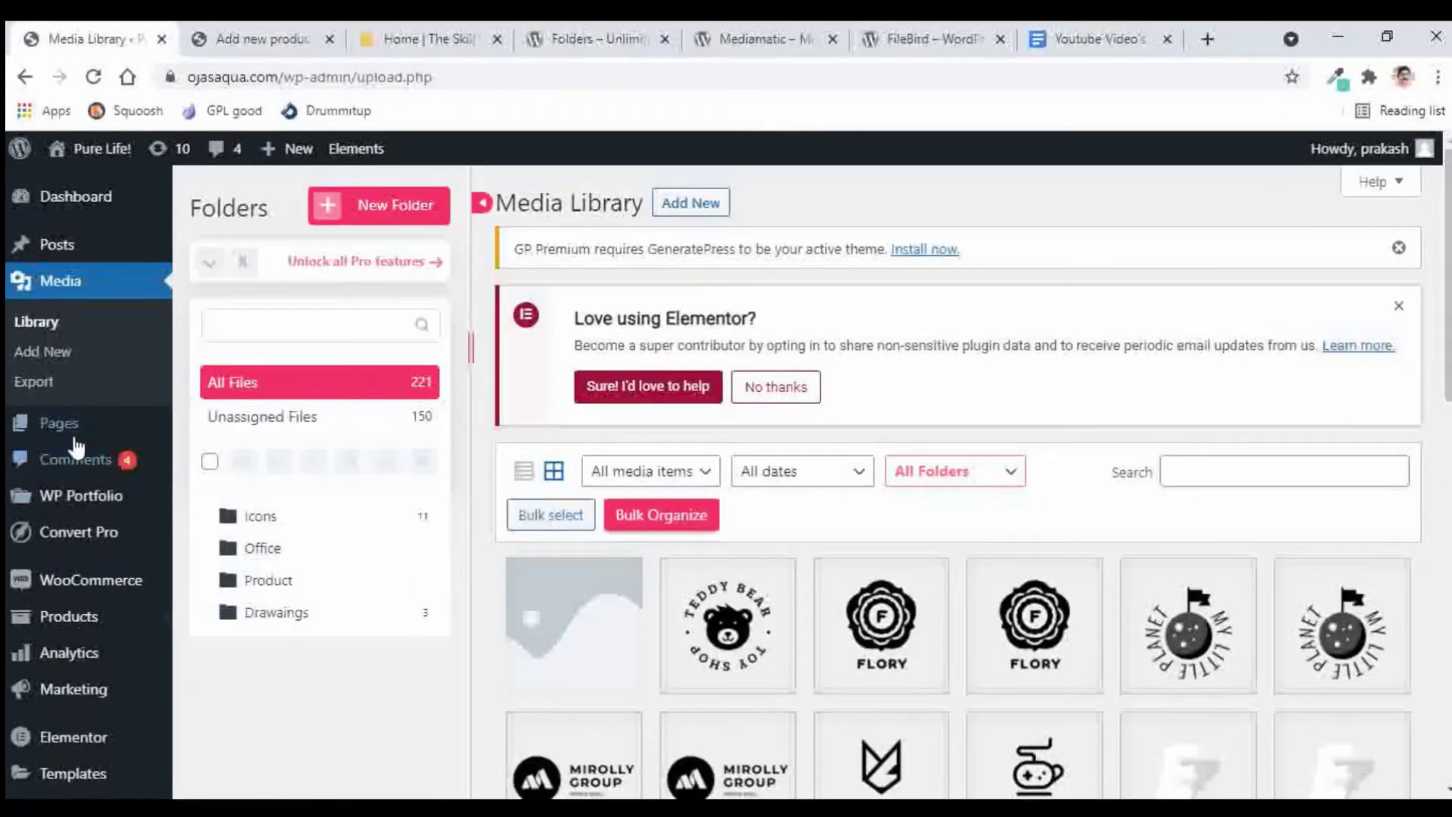
pyautogui.moveTo(61, 428)
pyautogui.rightClick(229, 469)
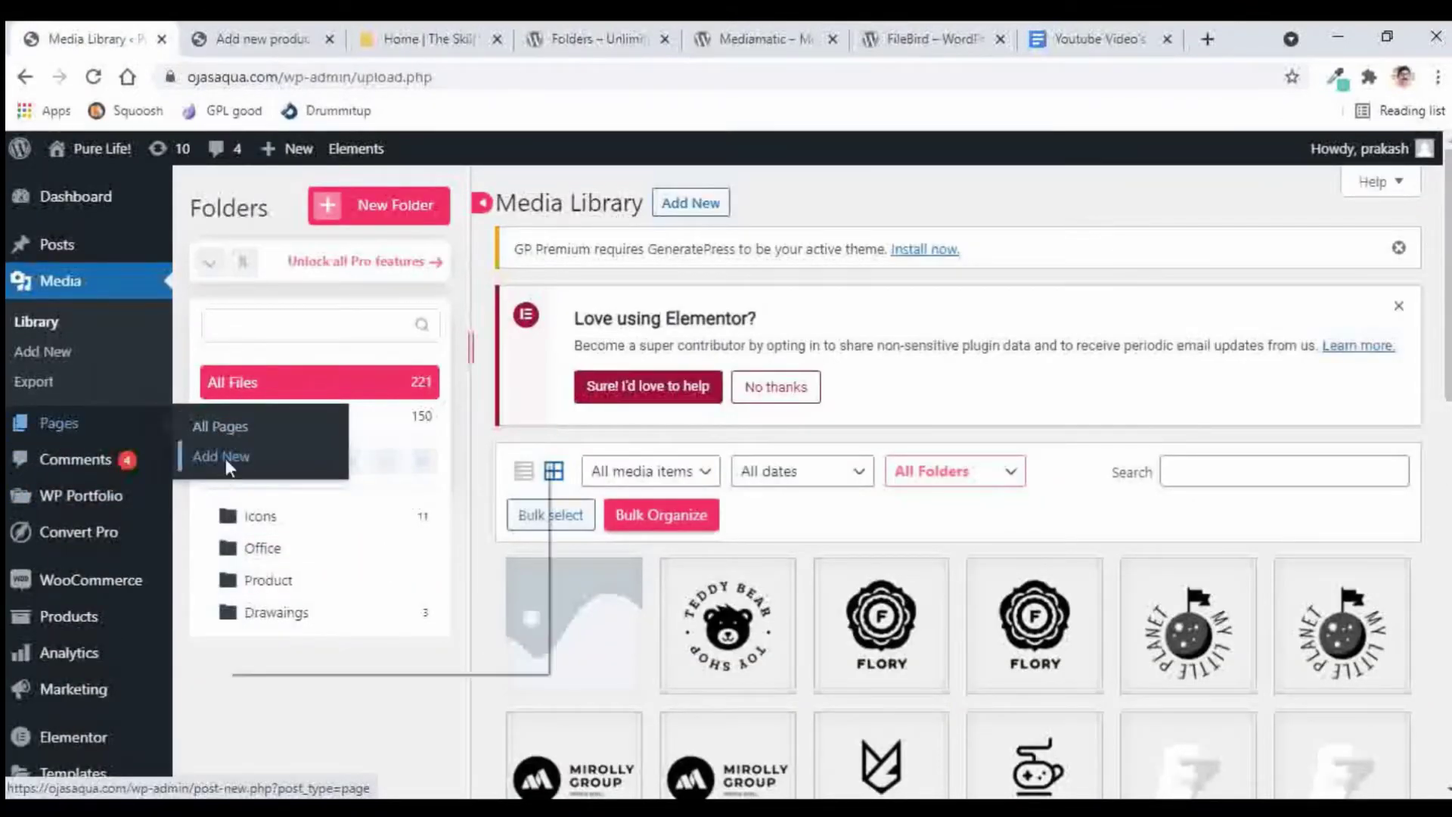
pyautogui.click(279, 476)
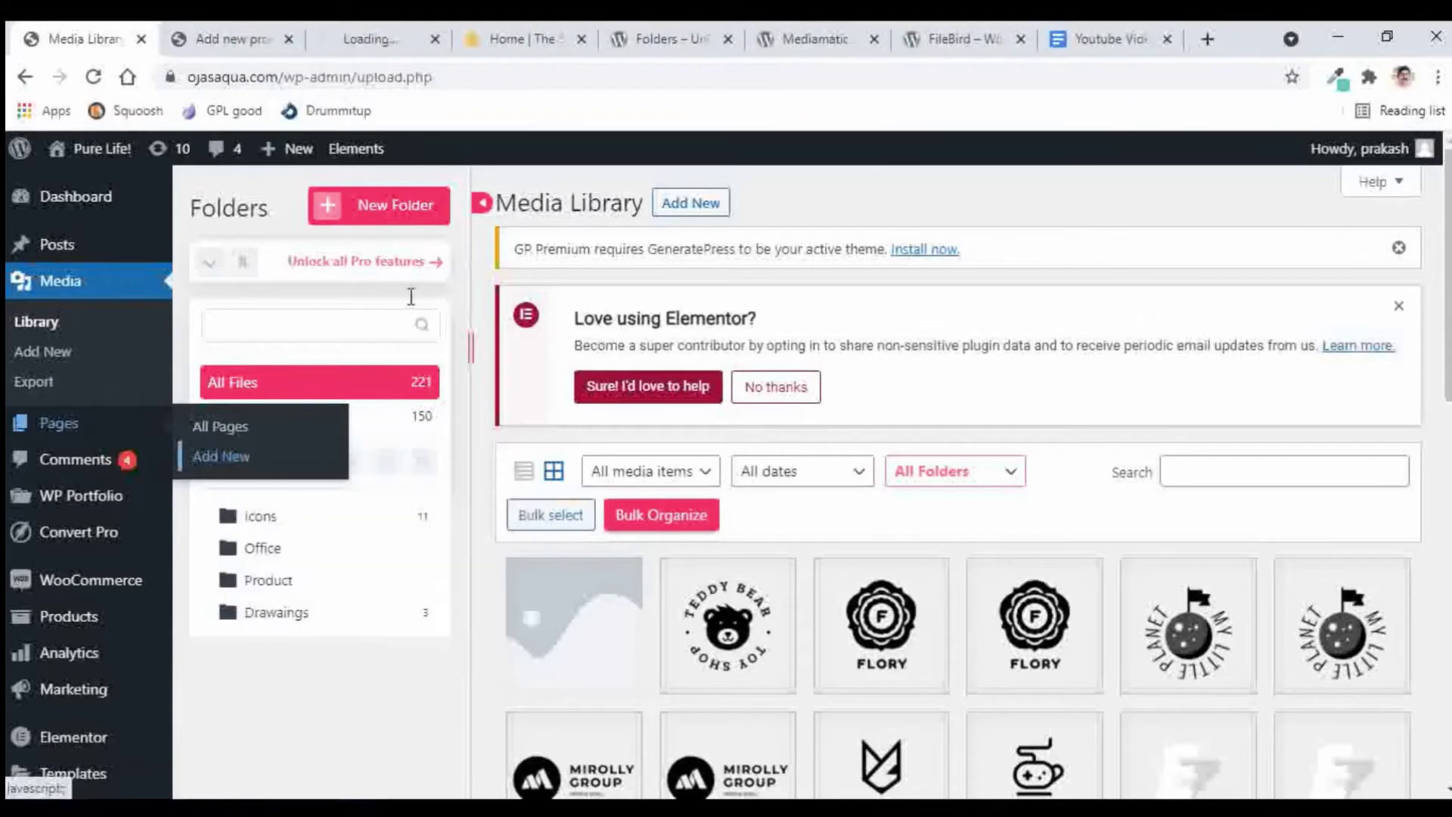
pyautogui.click(363, 40)
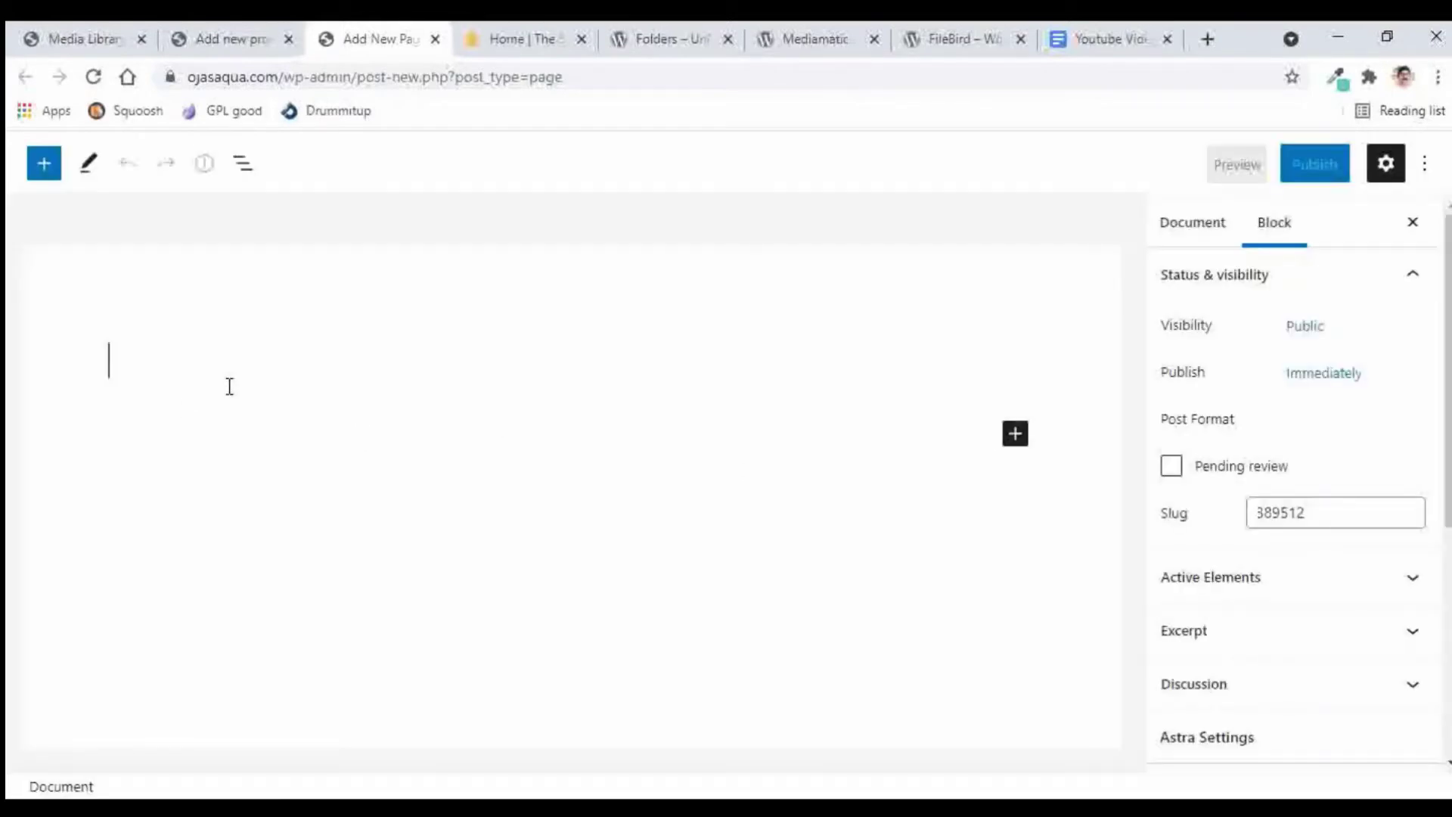
# Step: Add an Image block to the new page and open the media library to choose its picture
pyautogui.click(1015, 435)
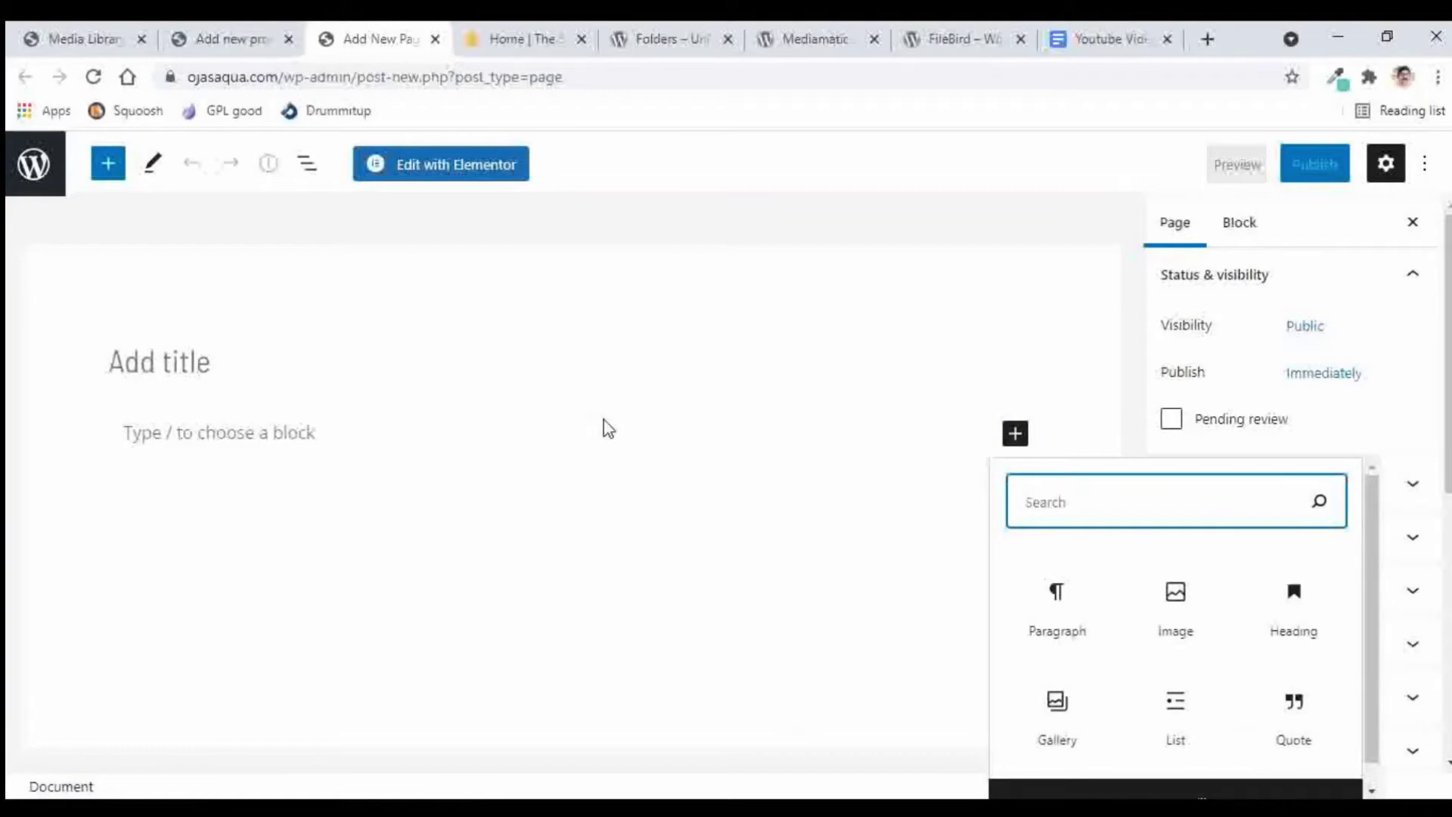
pyautogui.click(1176, 593)
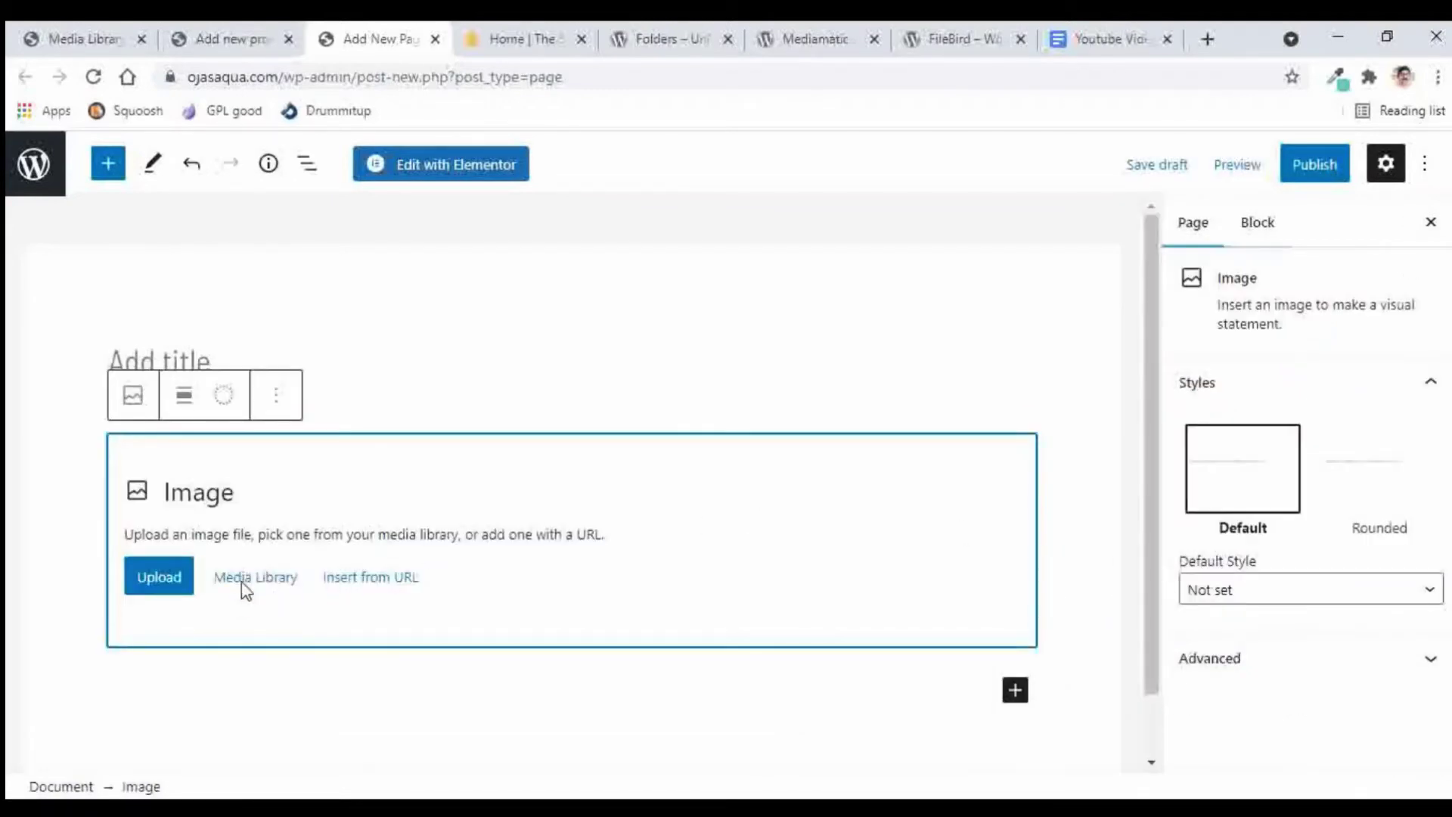
pyautogui.click(242, 587)
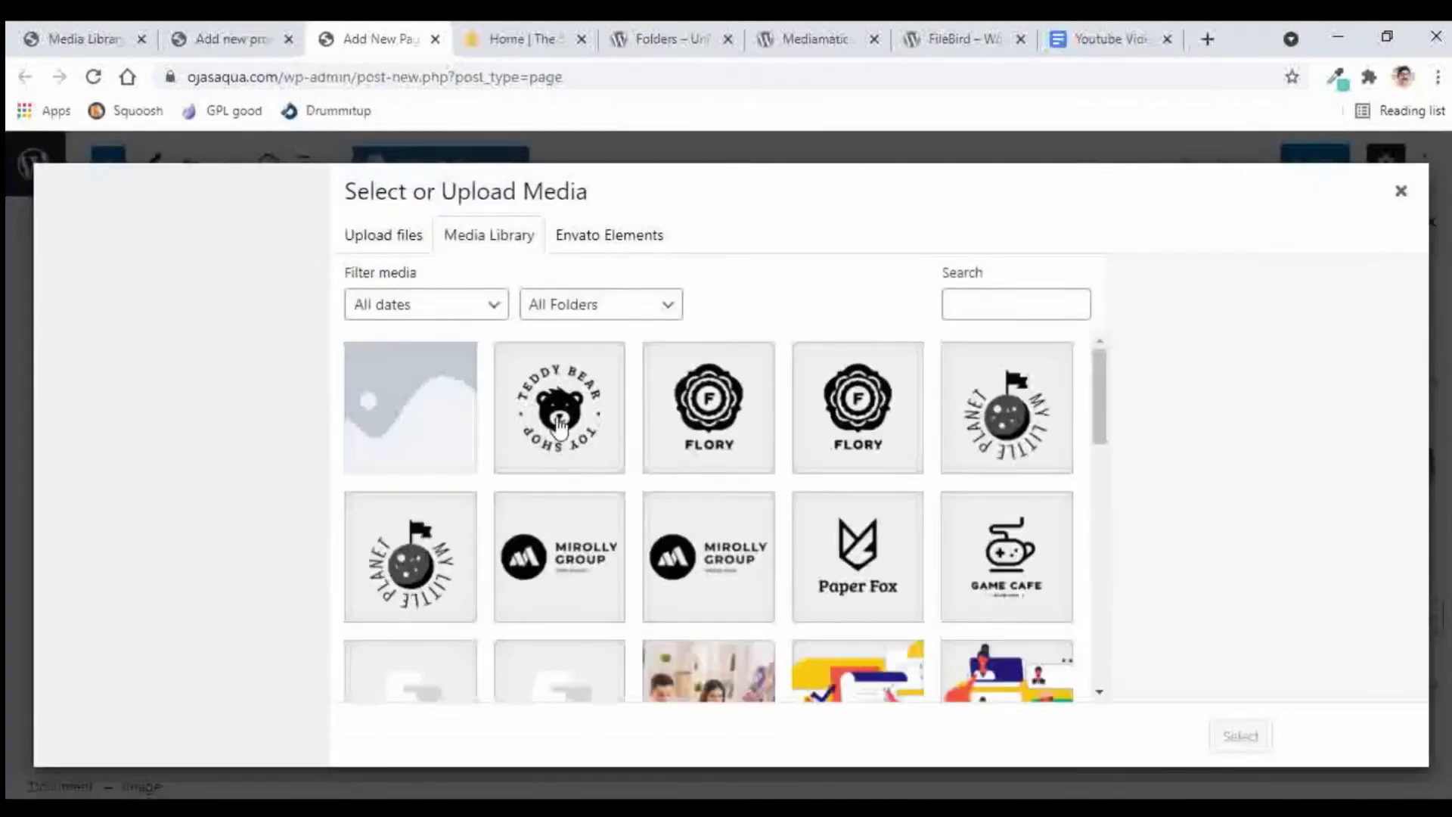
# Step: Browse the Icons folder and all files in the image chooser, then close it without selecting an image
pyautogui.click(121, 511)
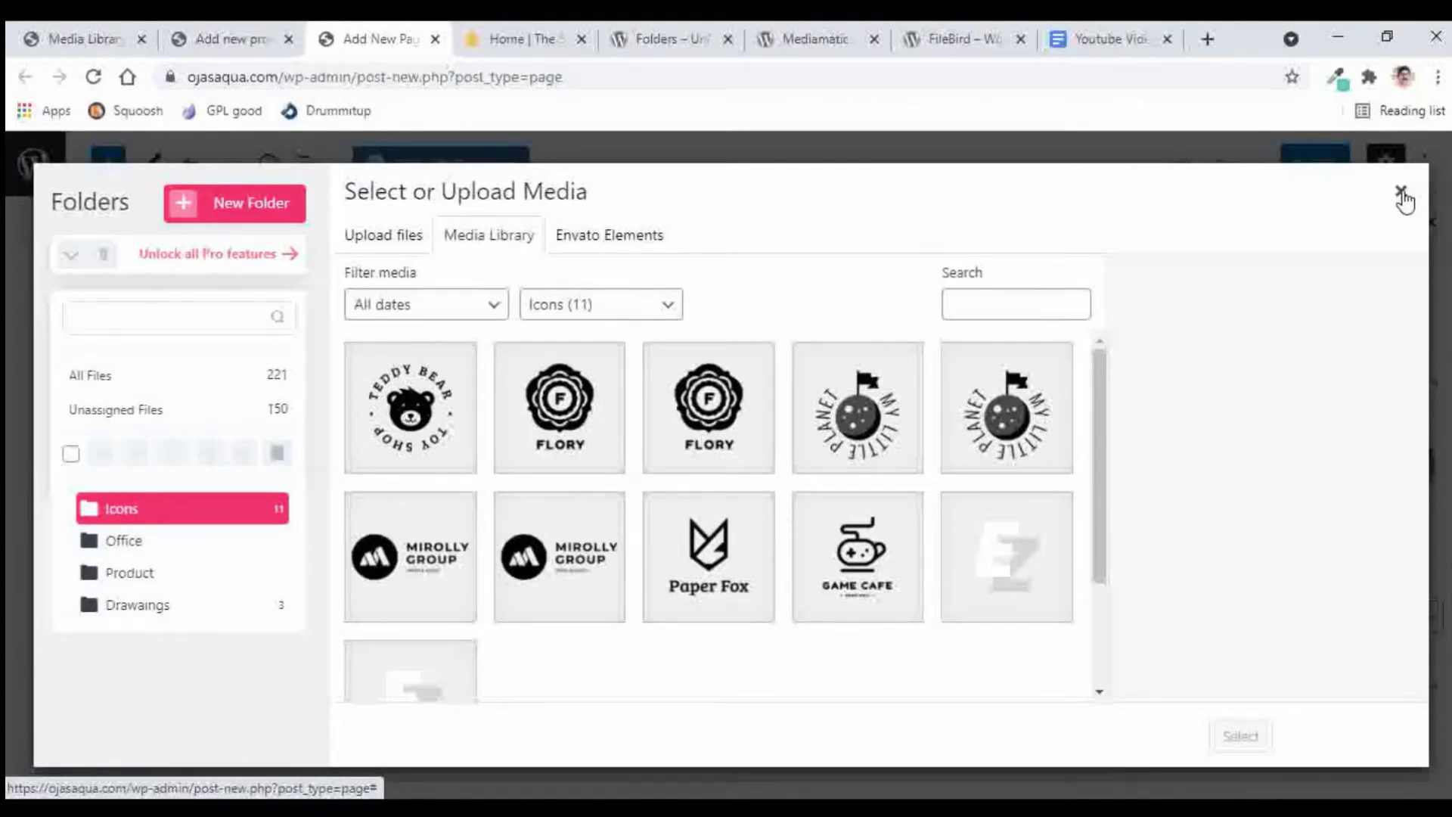
pyautogui.scroll(-2, 902, 567)
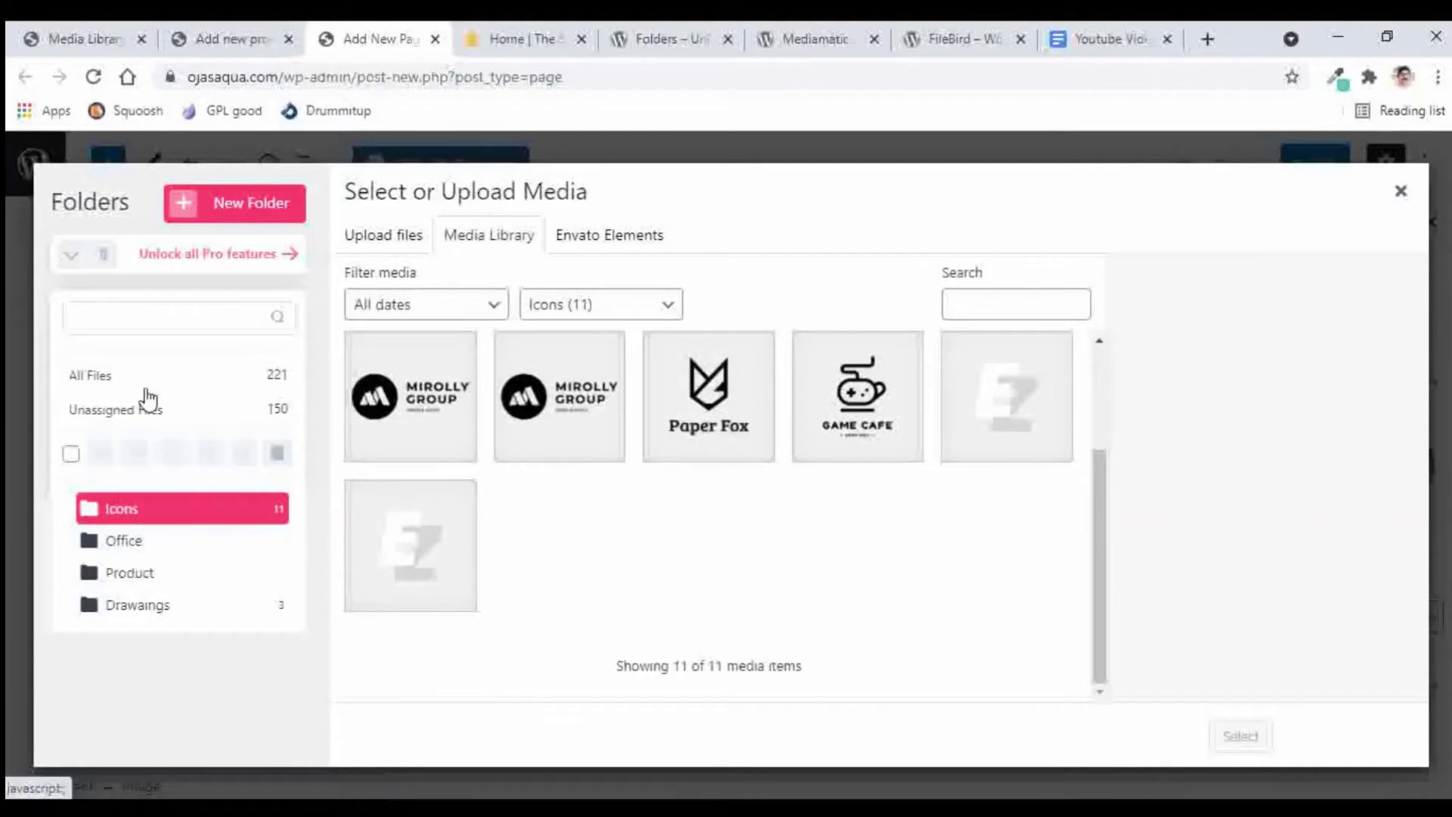
pyautogui.click(94, 386)
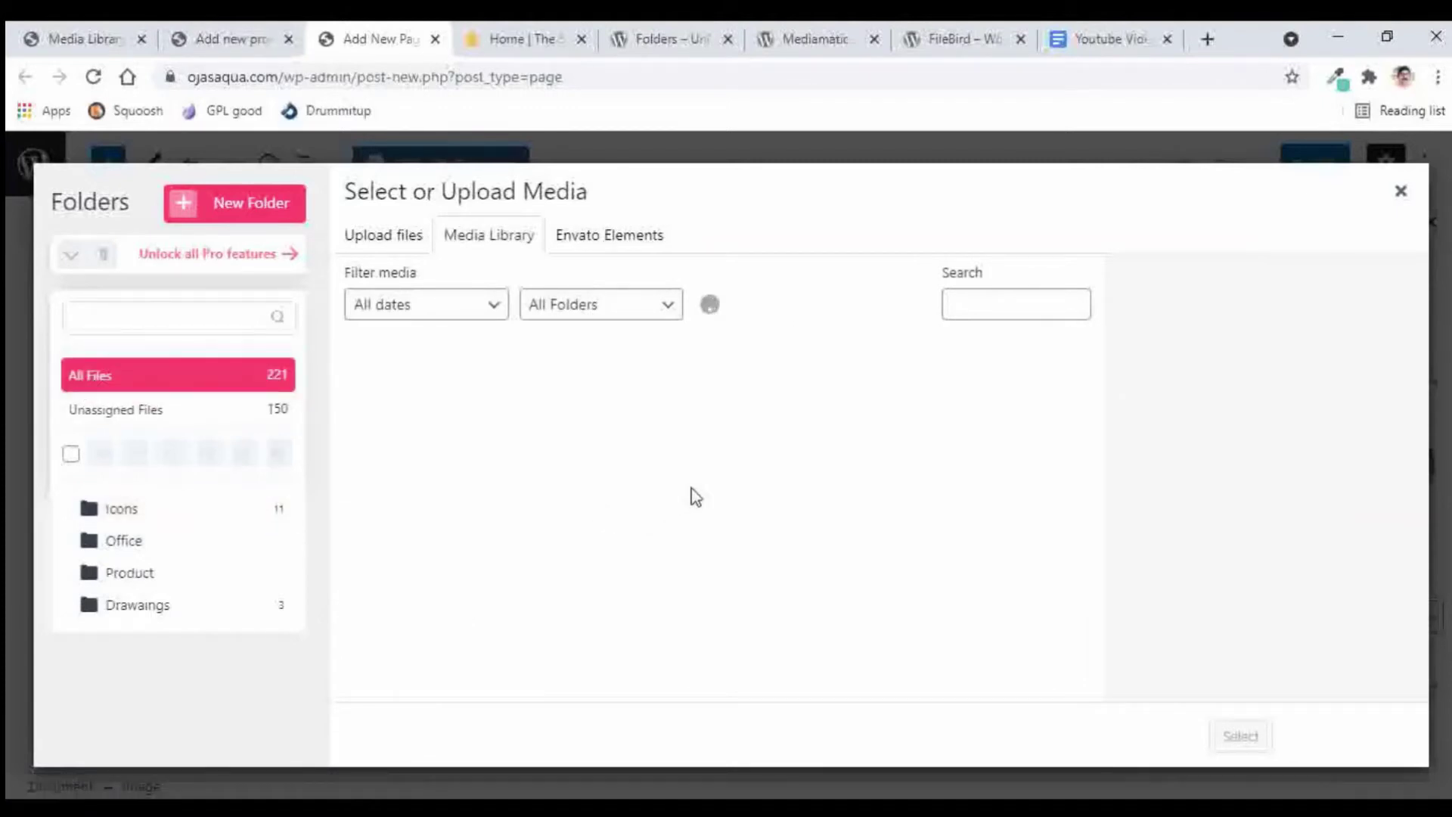
pyautogui.scroll(-10, 764, 529)
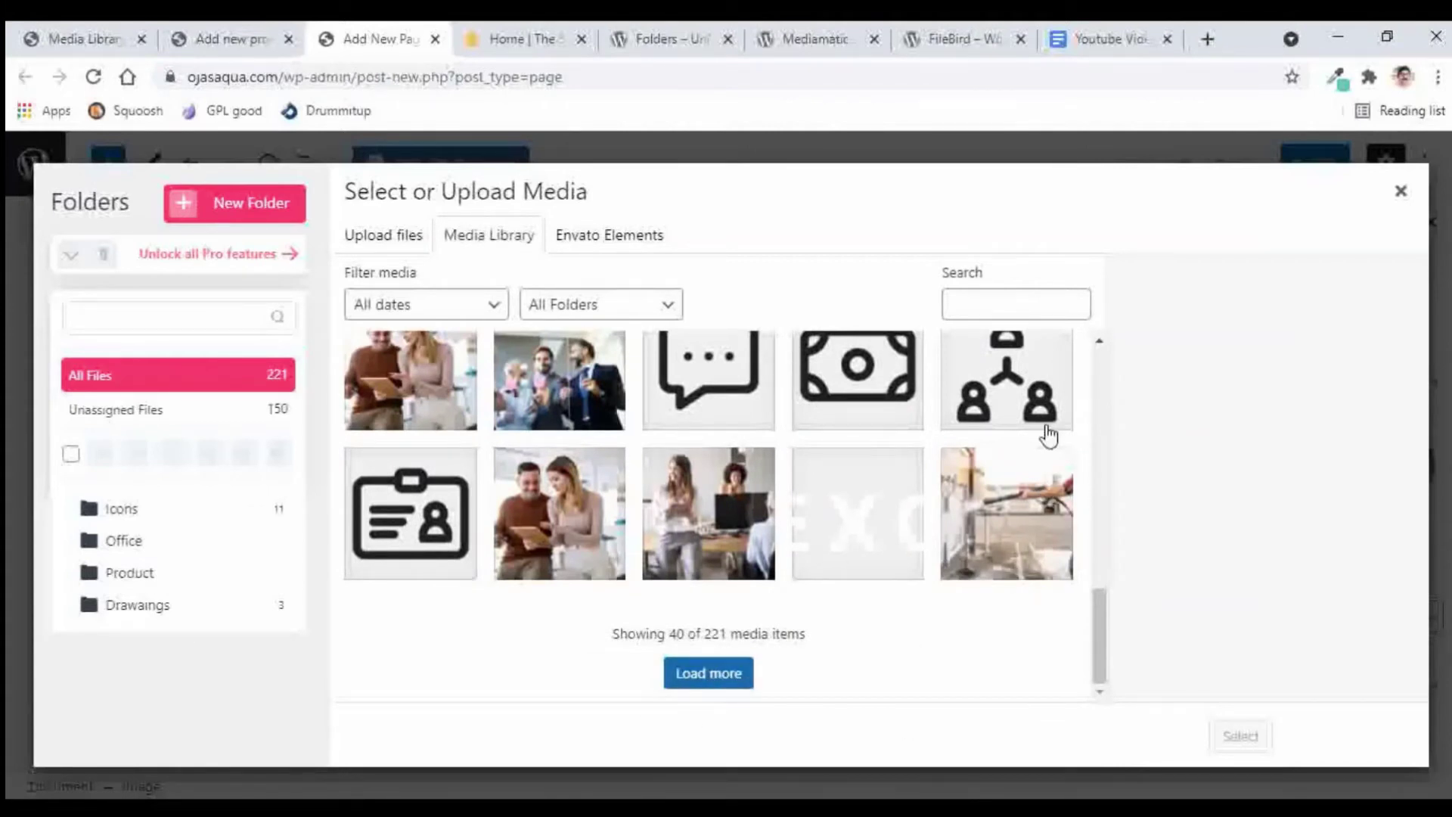
pyautogui.click(1401, 192)
# Step: Return to the media library tab and open the list of installed plugins
pyautogui.click(64, 38)
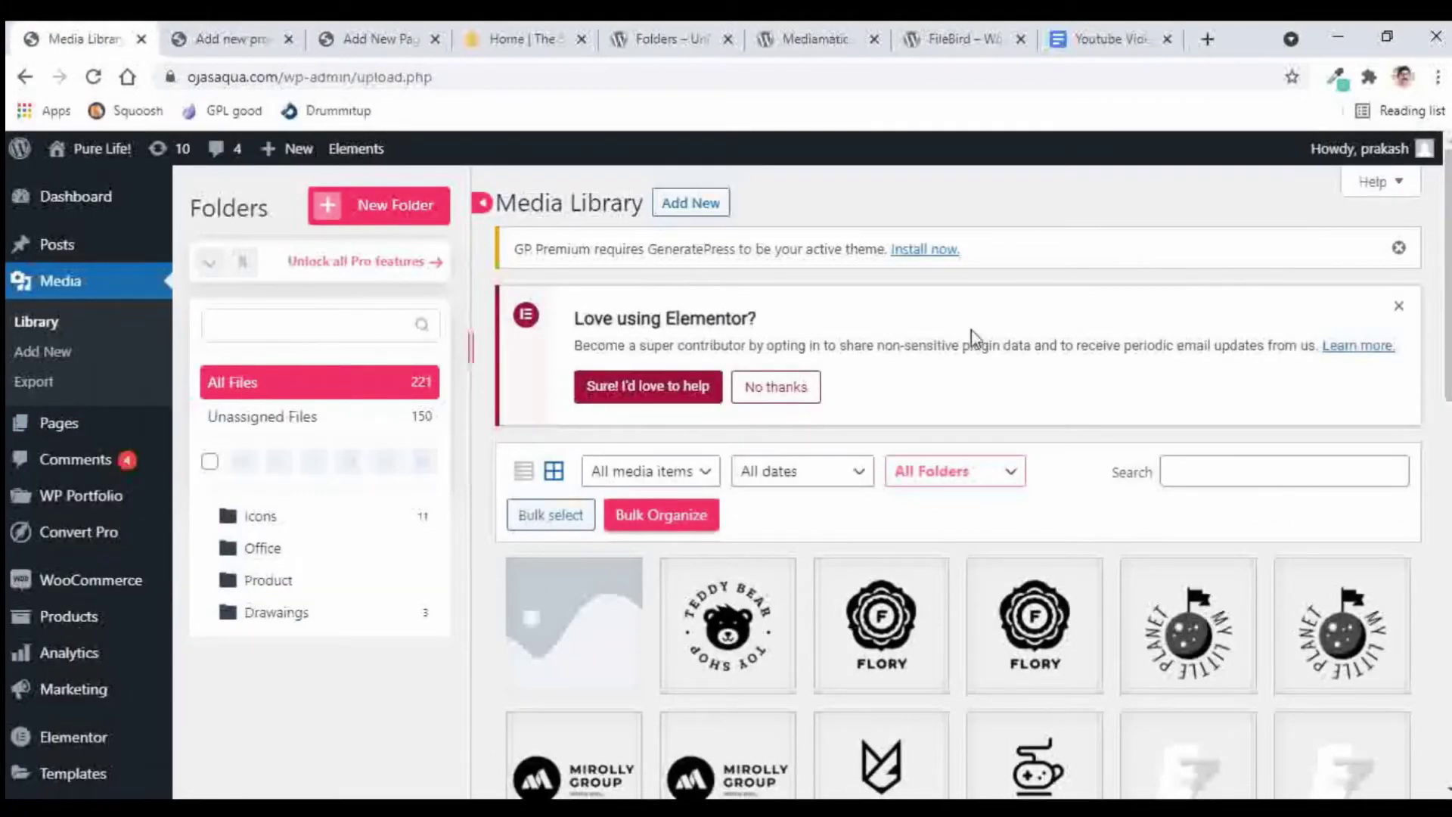
pyautogui.scroll(-8, 833, 391)
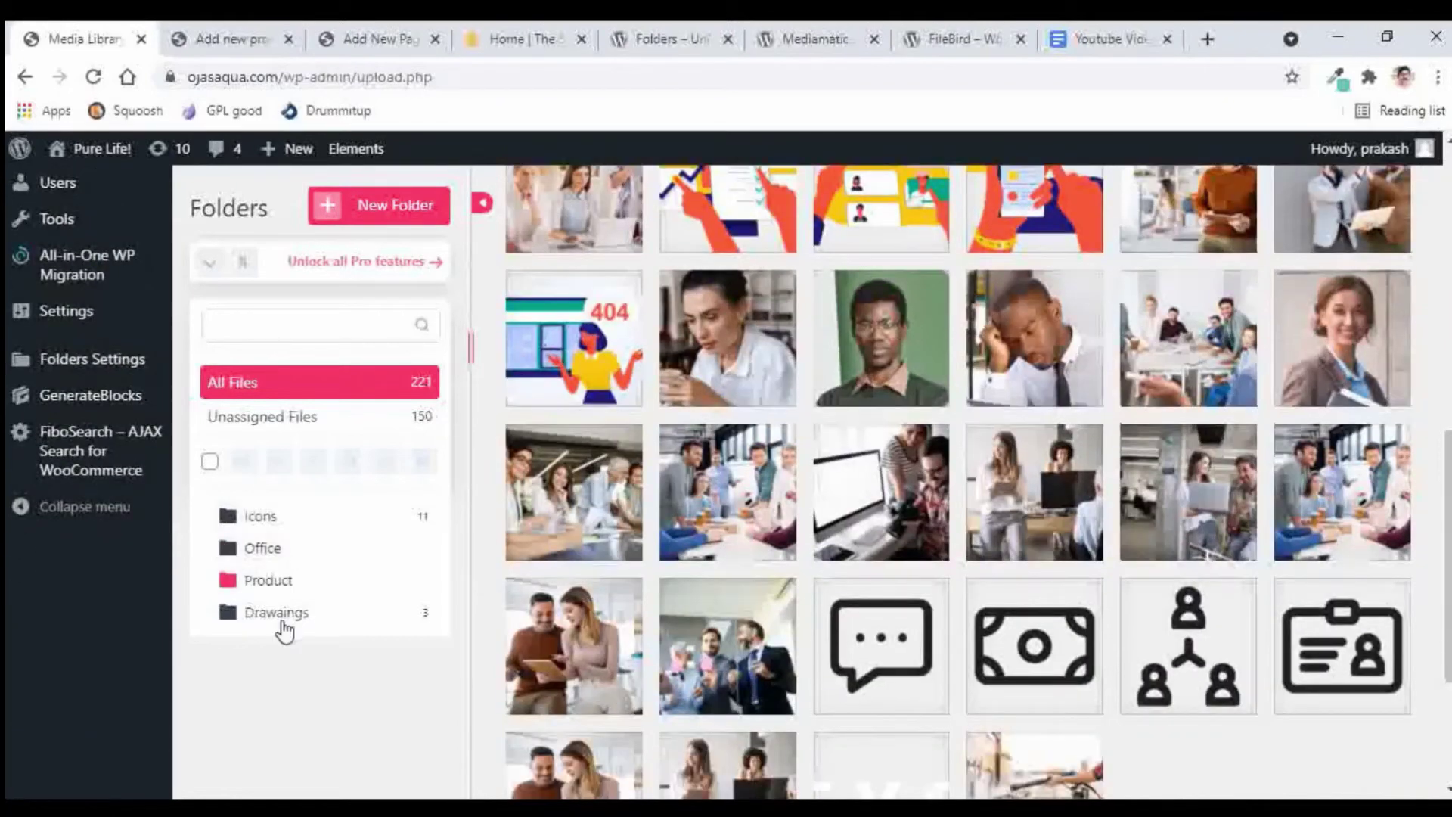
pyautogui.scroll(2, 1006, 579)
pyautogui.scroll(8, 1006, 580)
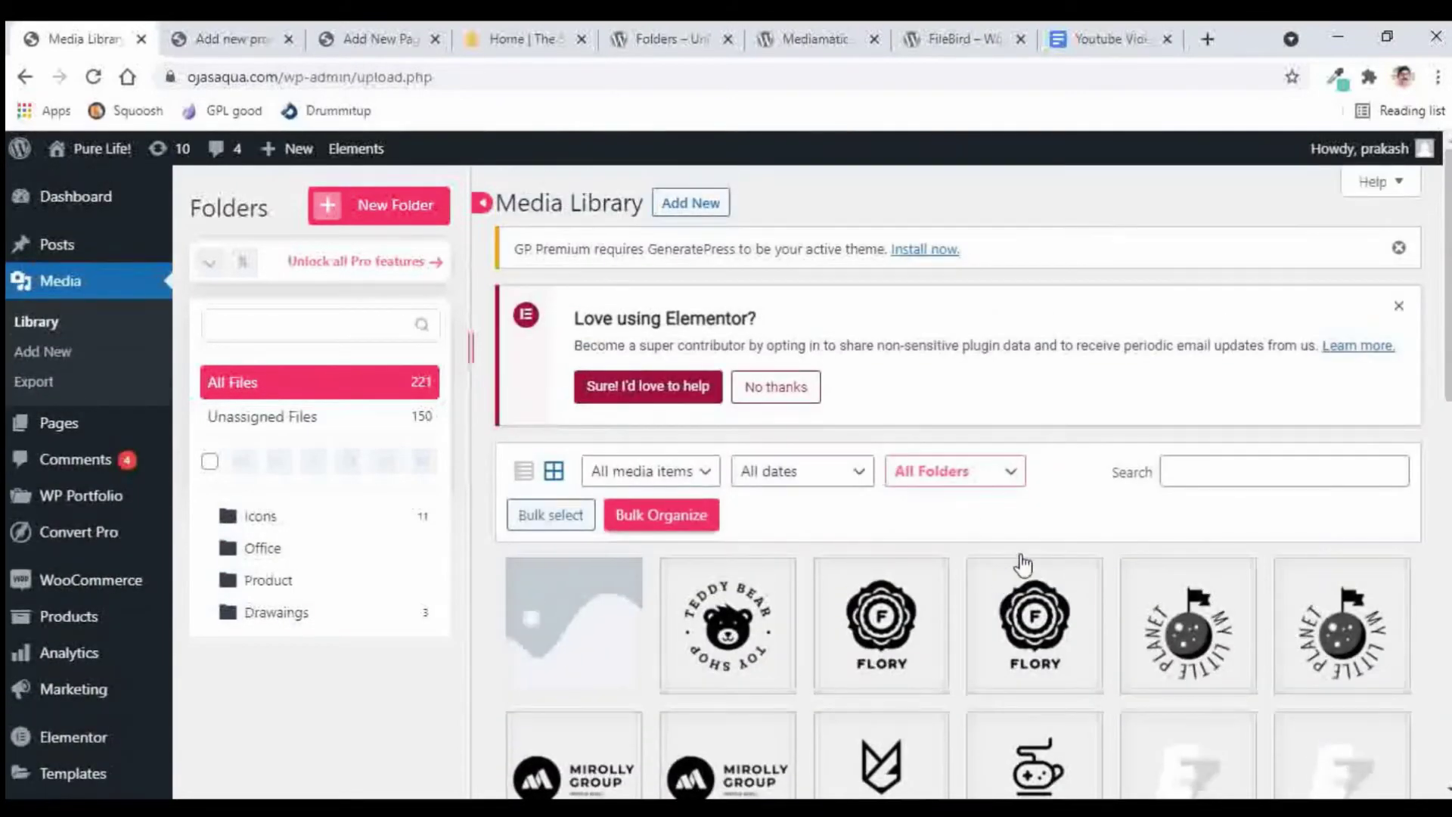
pyautogui.scroll(-4, 88, 609)
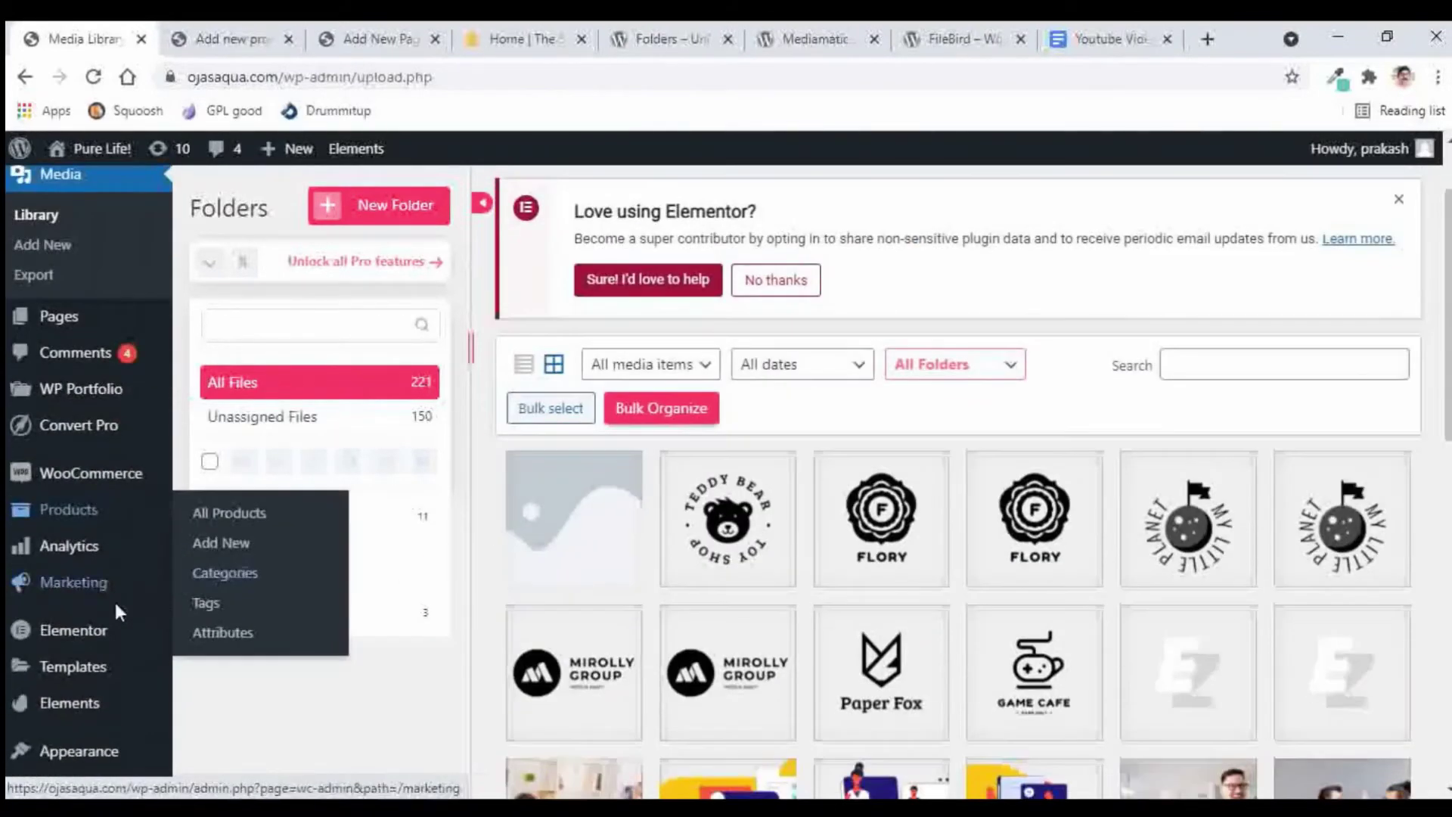
pyautogui.moveTo(62, 584)
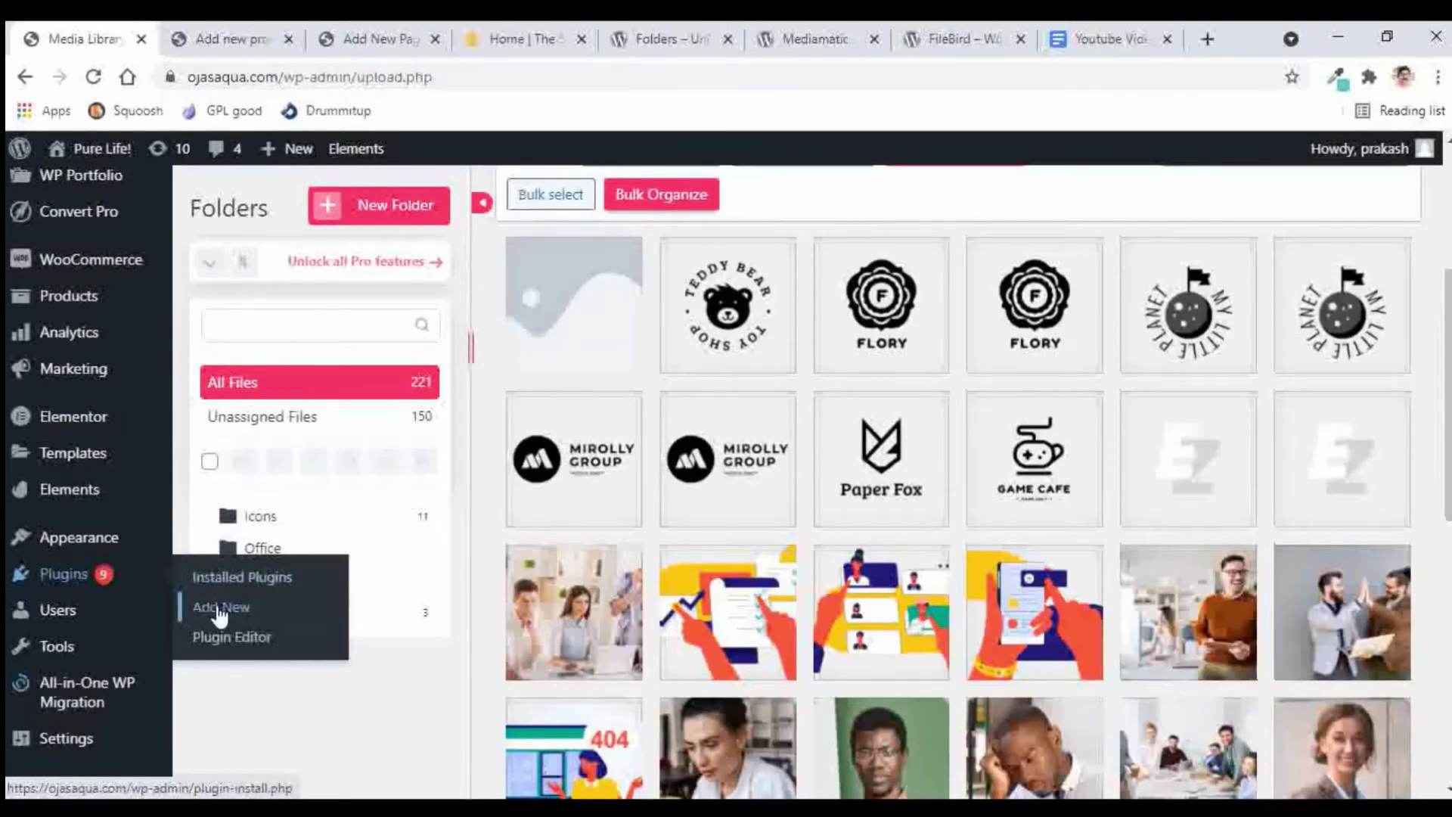
pyautogui.click(220, 579)
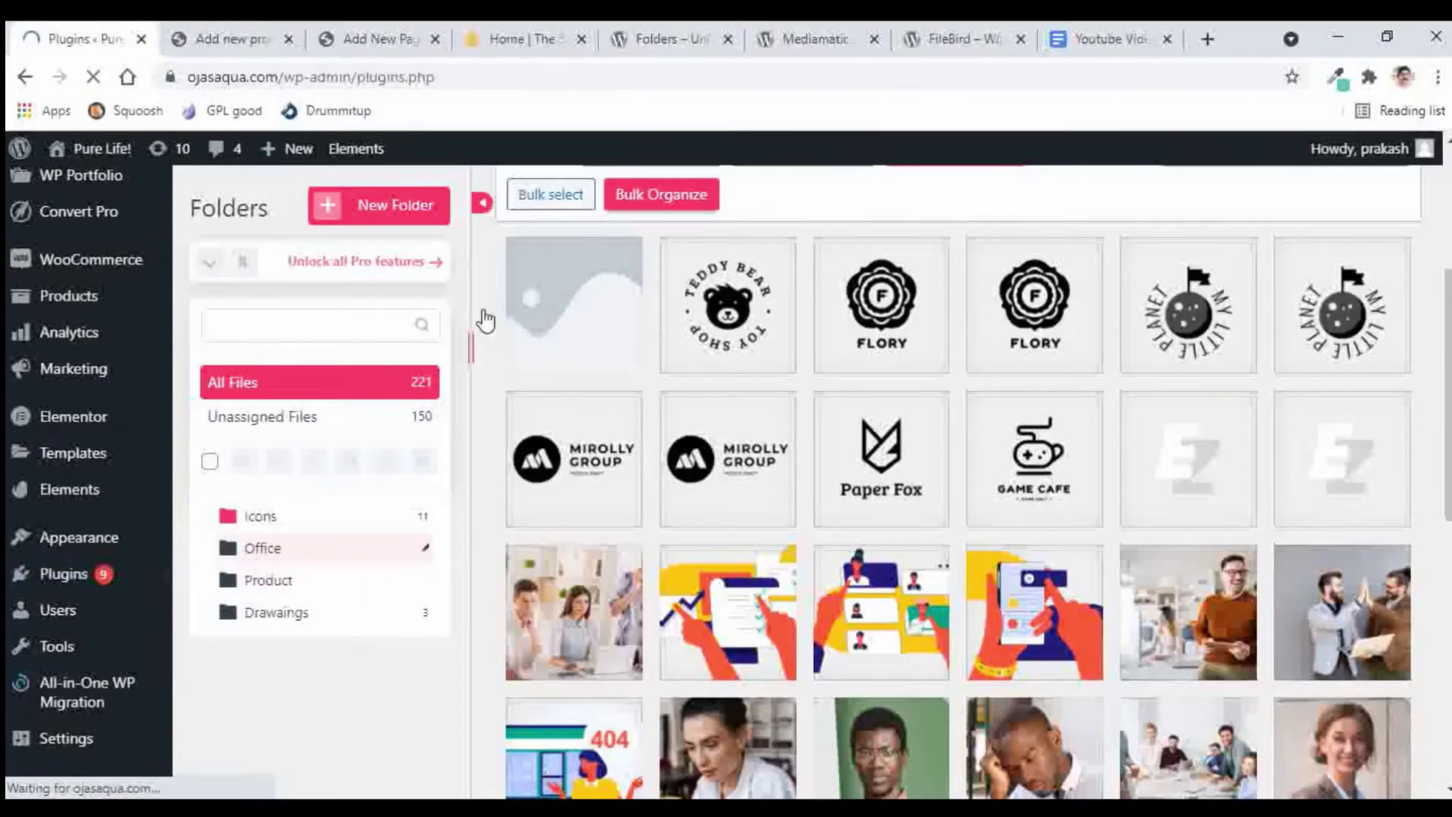
# Step: Deactivate the Folders plugin, skipping the feedback form
pyautogui.scroll(-1, 967, 439)
pyautogui.scroll(-15, 484, 522)
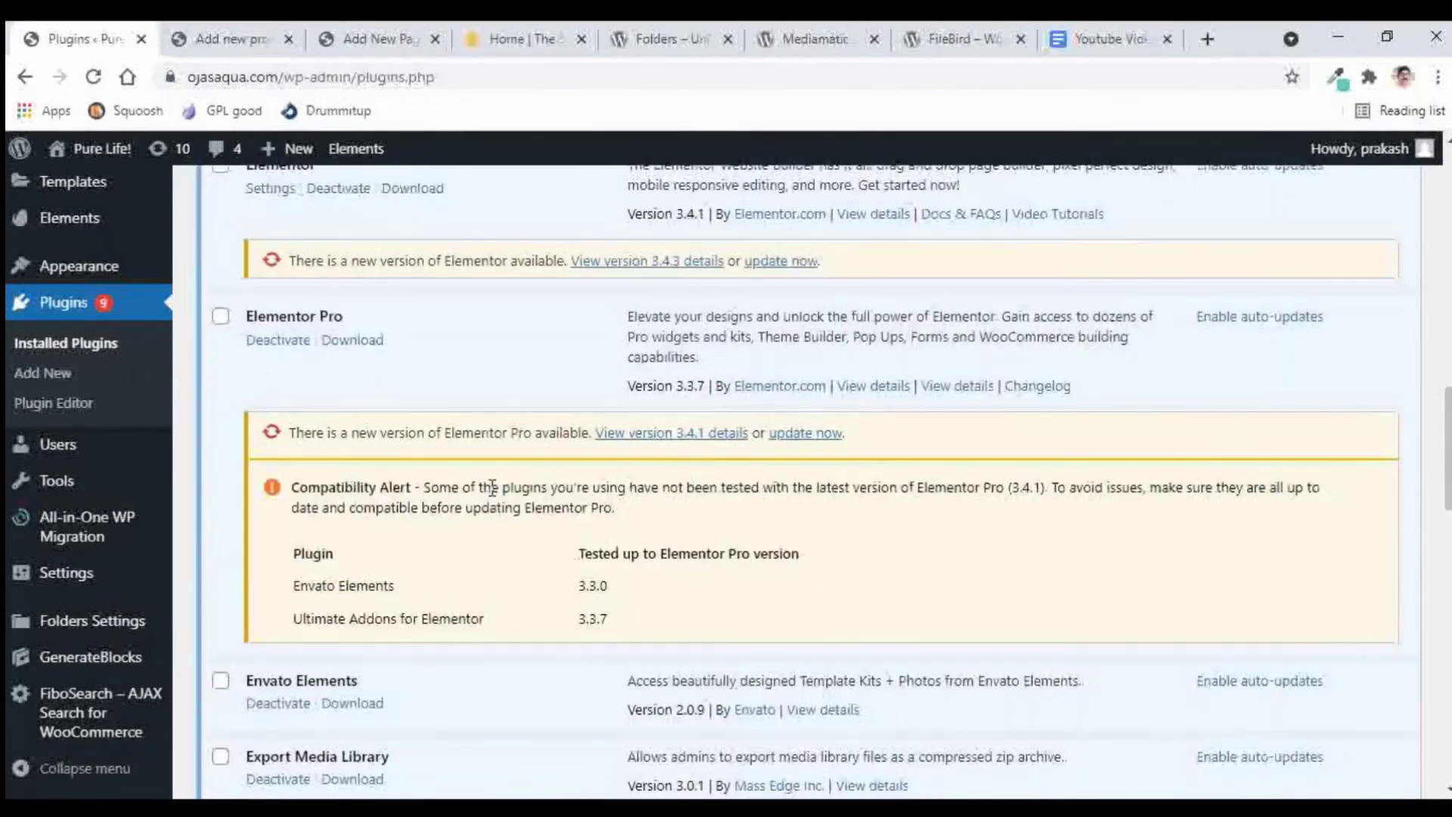
pyautogui.scroll(-5, 491, 488)
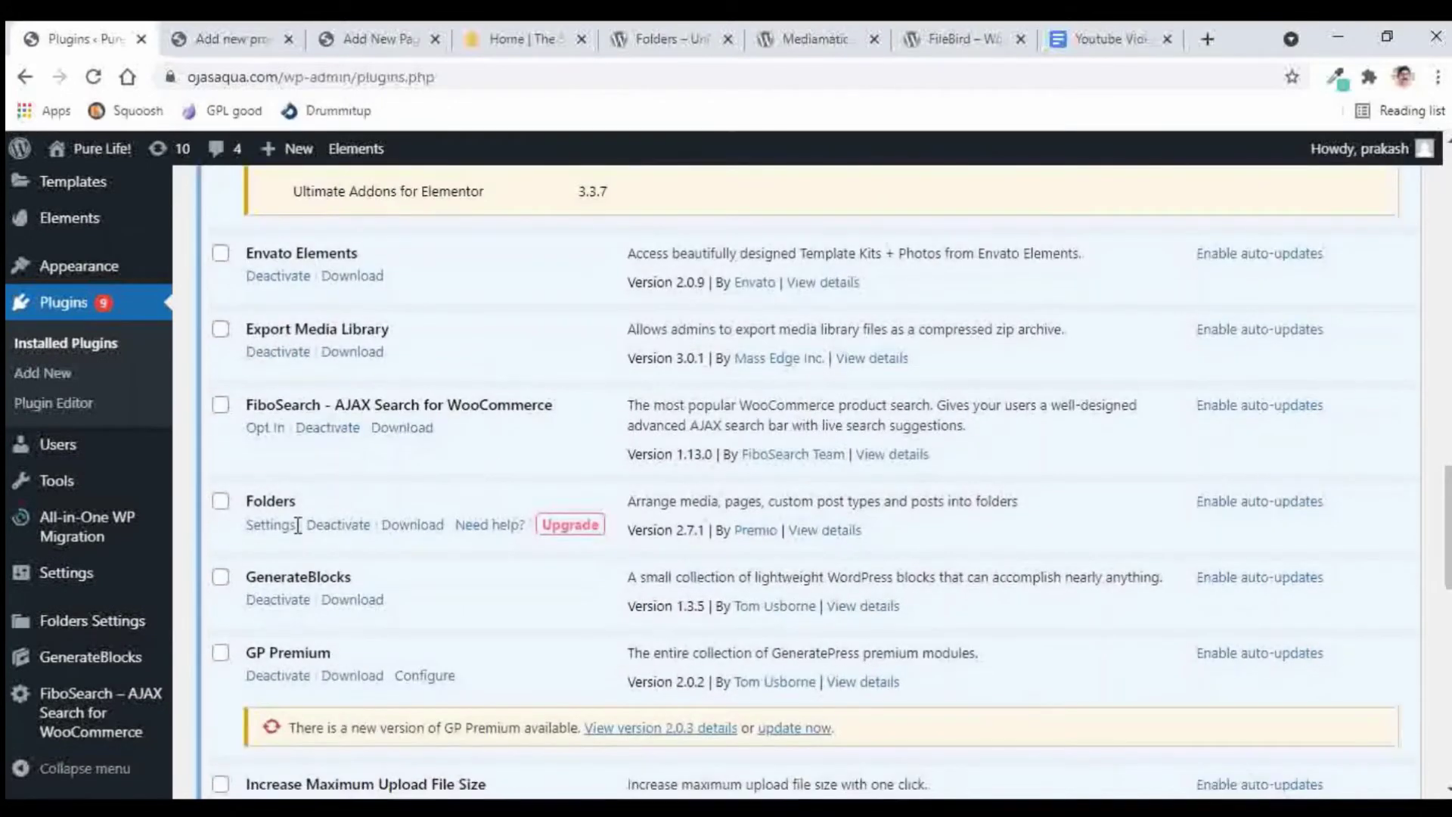
pyautogui.scroll(-1, 345, 541)
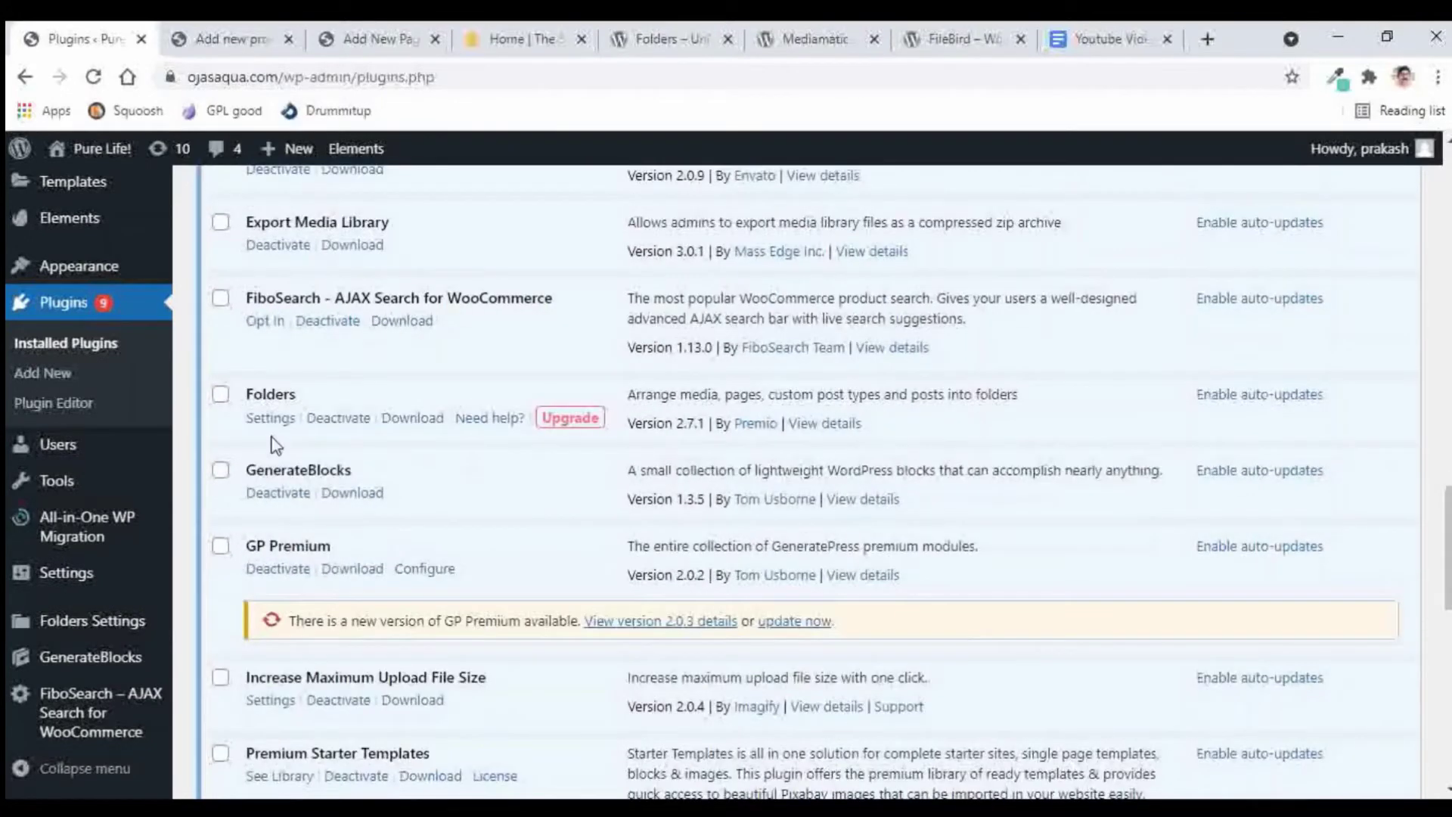
pyautogui.click(340, 420)
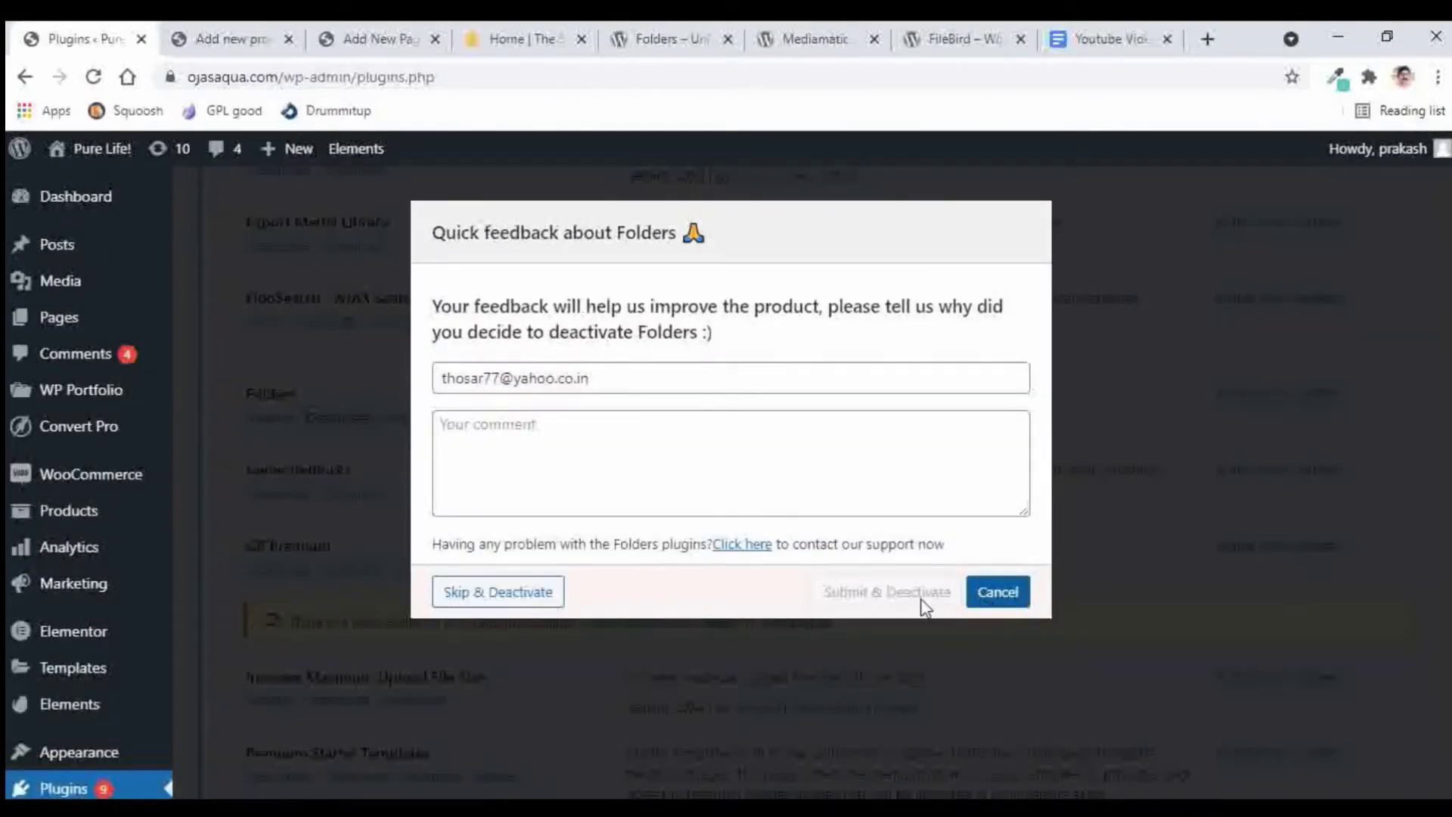
pyautogui.click(479, 595)
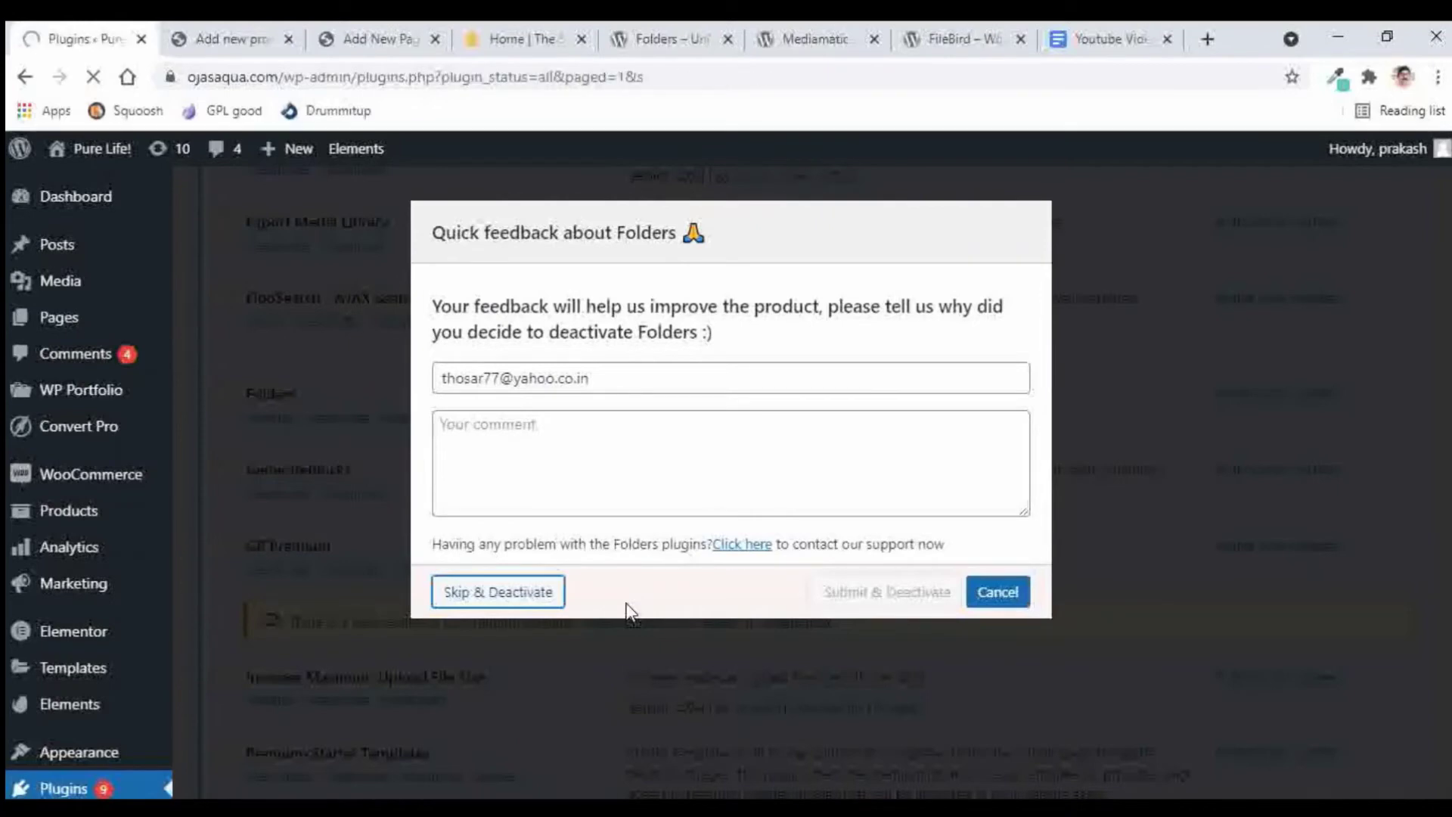
# Step: Delete the deactivated Folders plugin from the installed plugins and accept the deletion
pyautogui.scroll(-15, 718, 569)
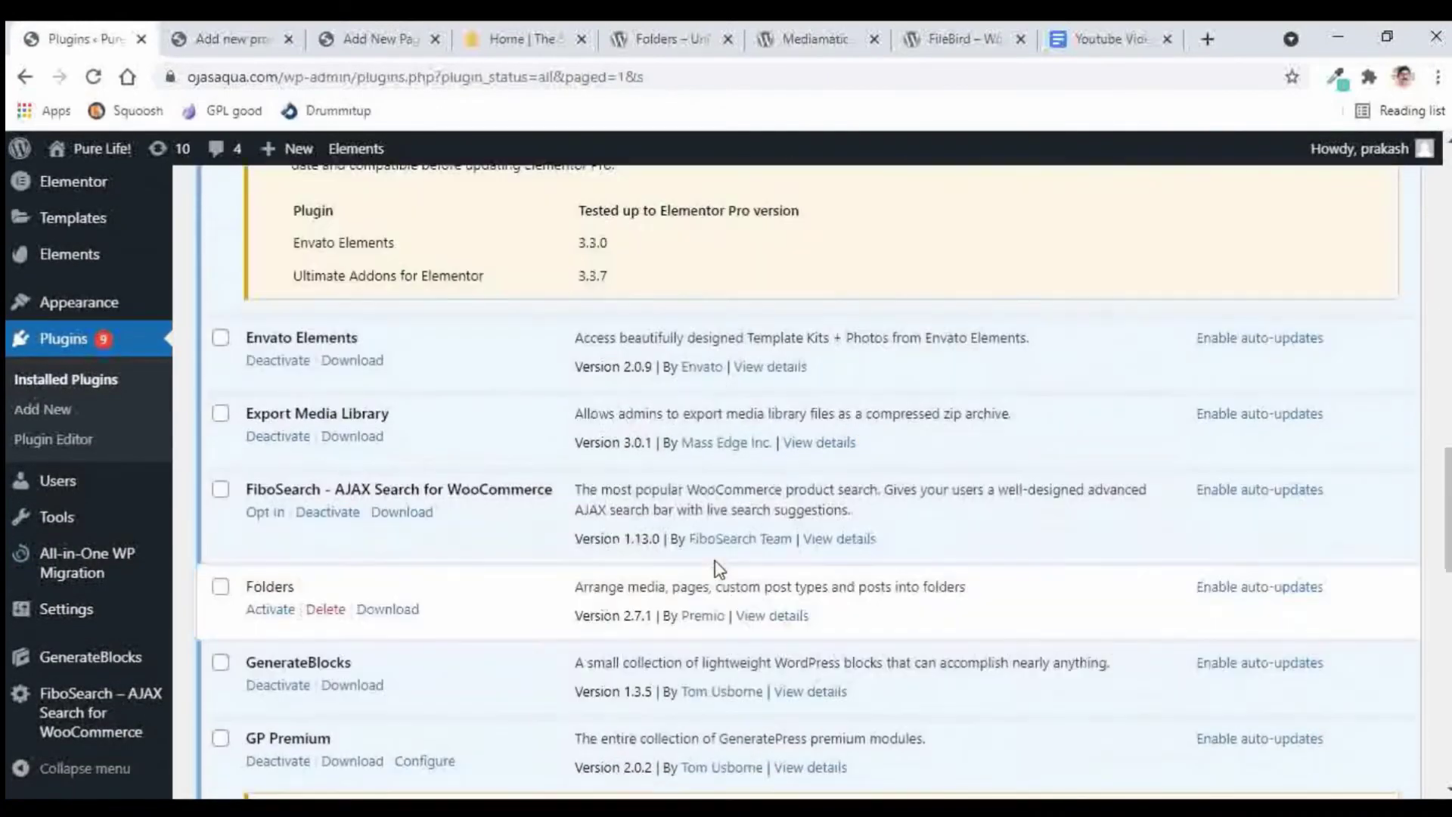
pyautogui.click(338, 398)
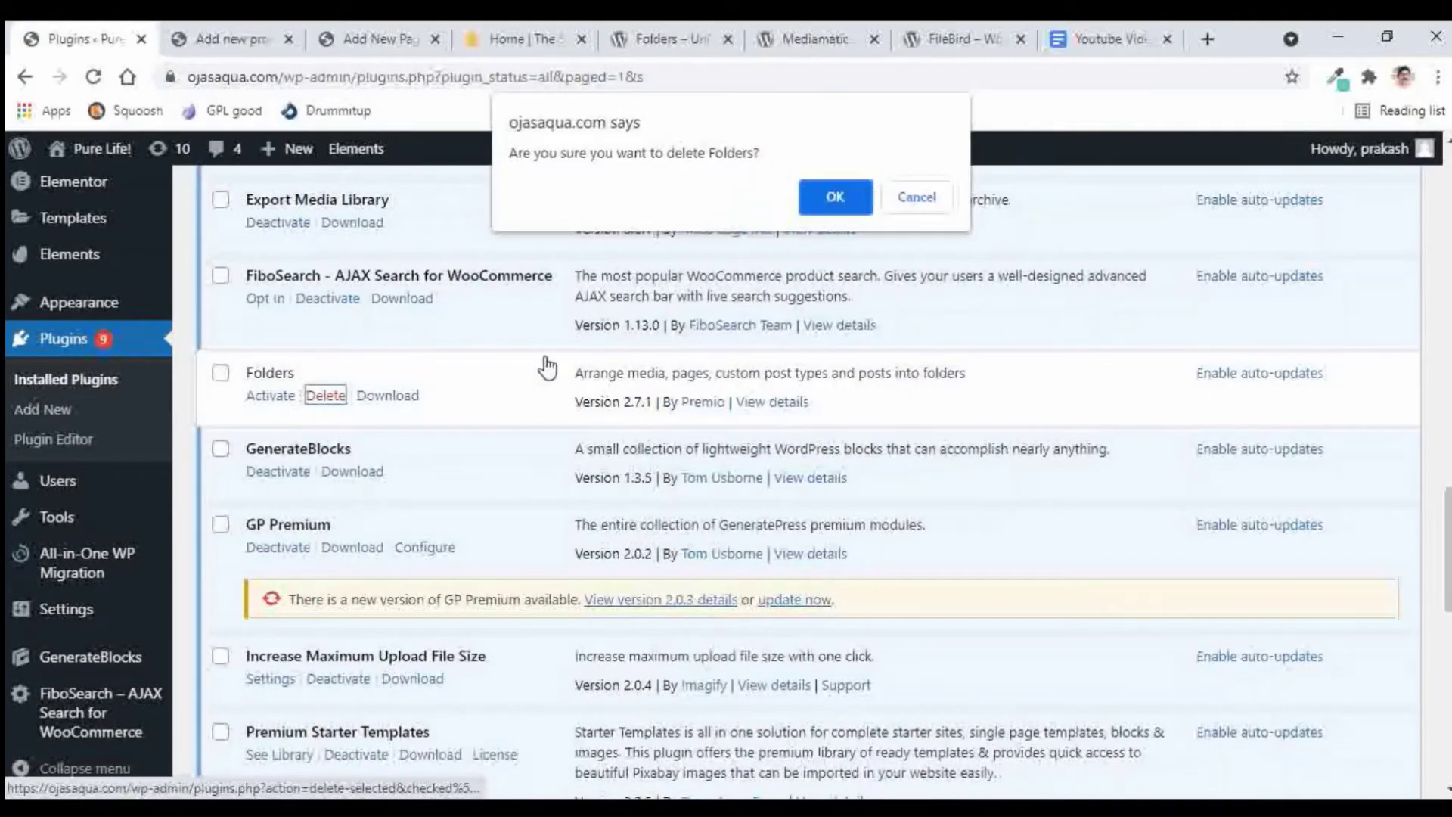
pyautogui.click(833, 195)
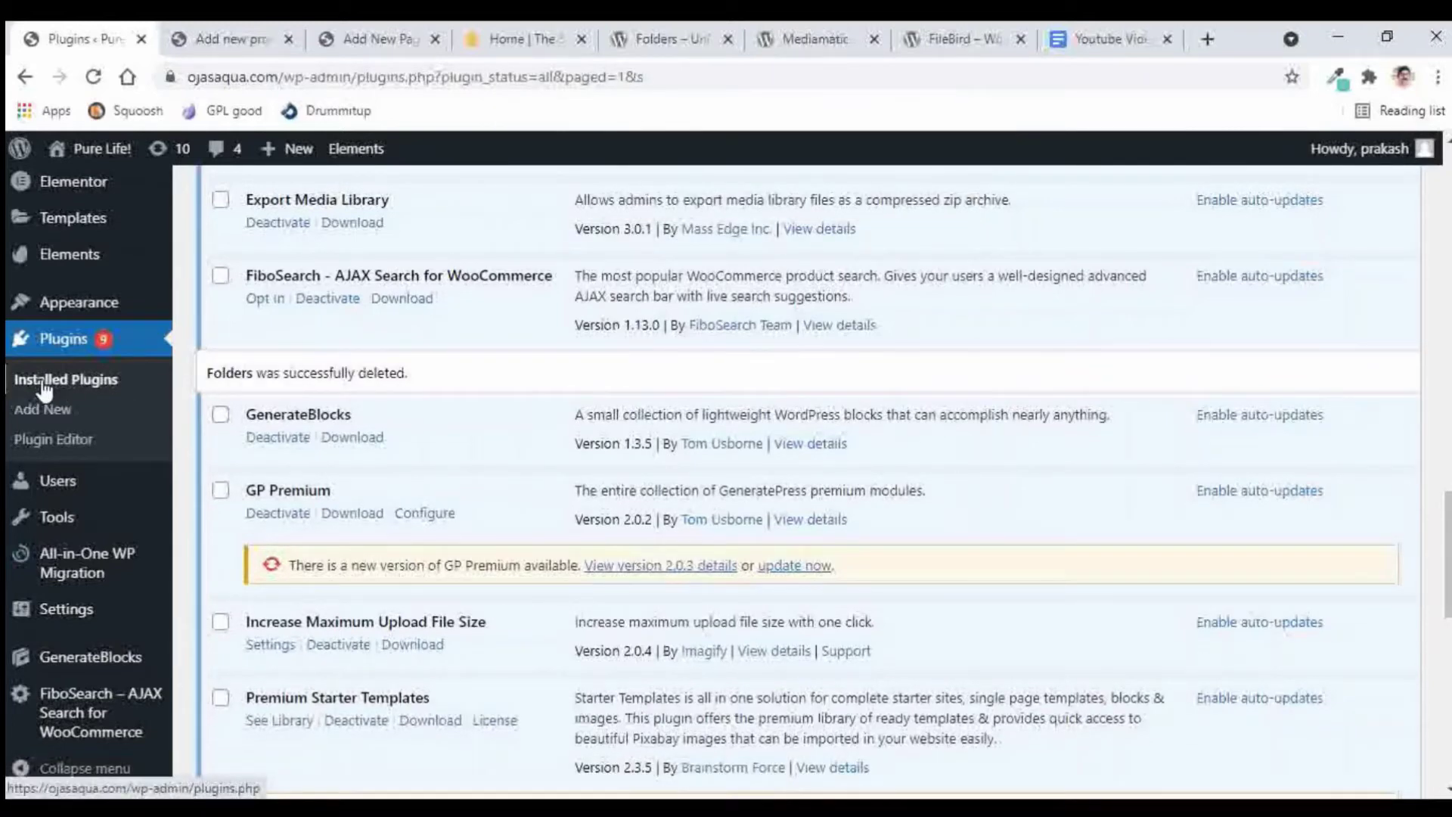
# Step: Go to the page for adding new plugins and search for Mediamatic
pyautogui.click(50, 410)
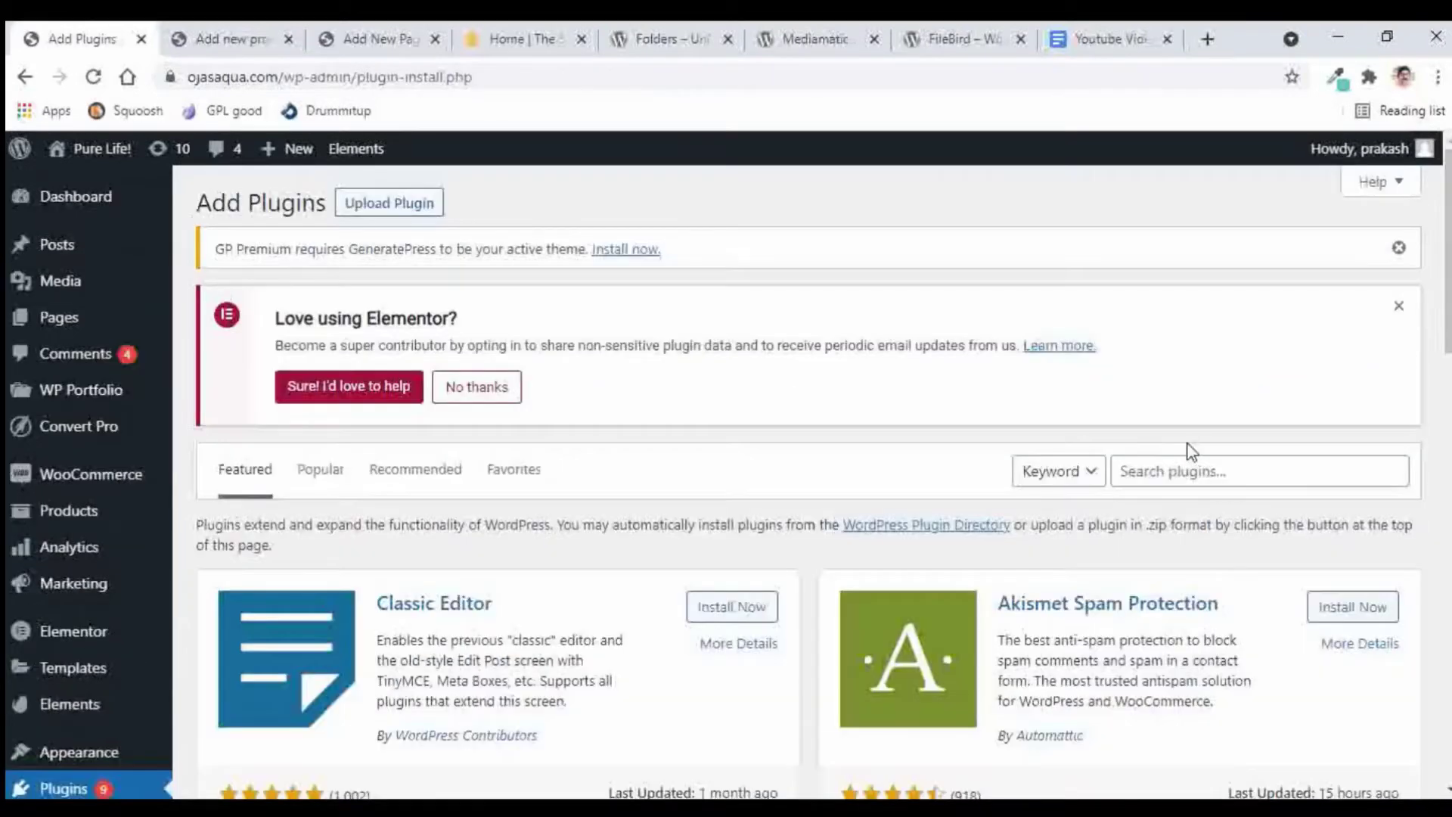
pyautogui.click(1168, 474)
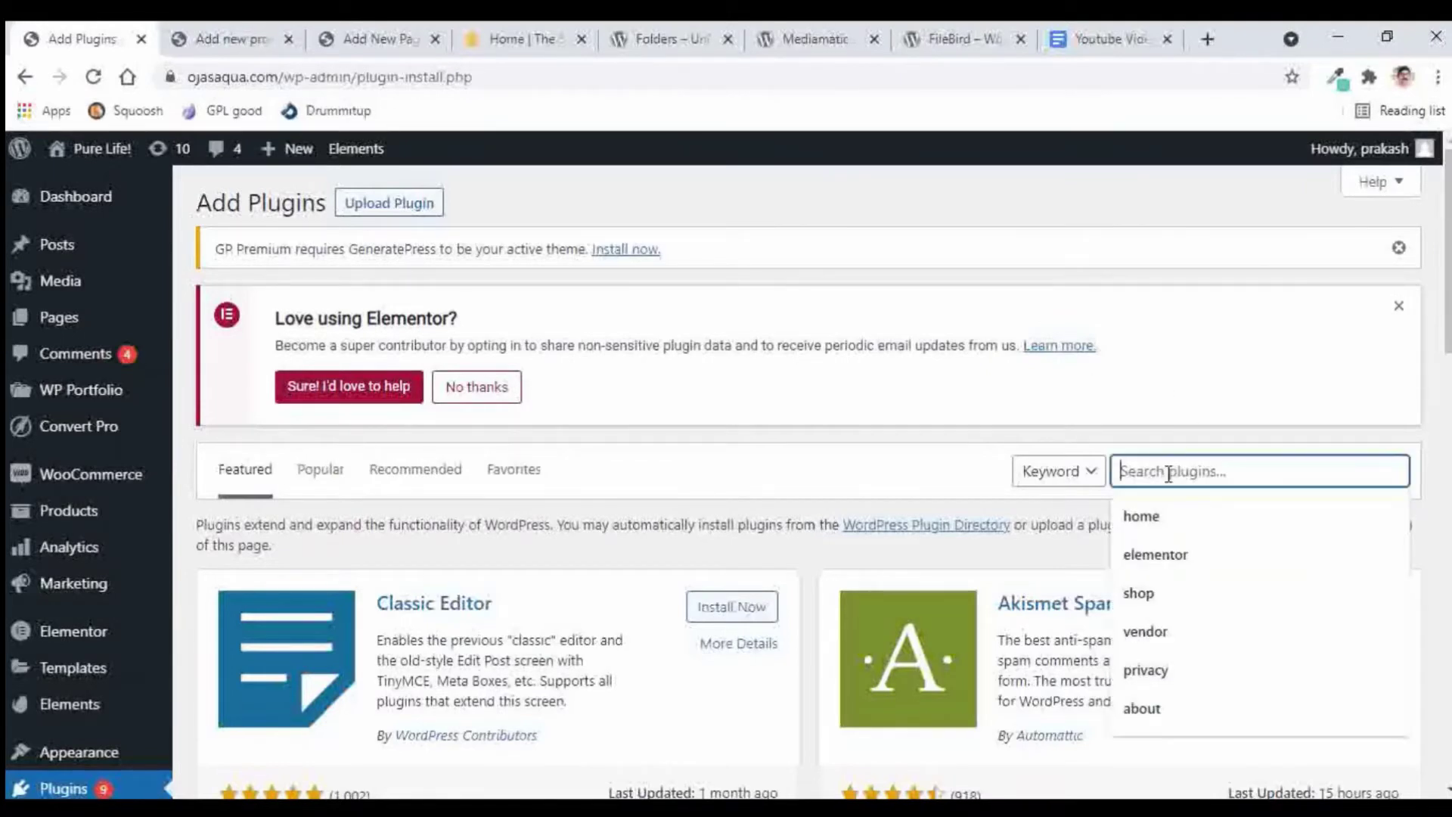
pyautogui.write('Media')
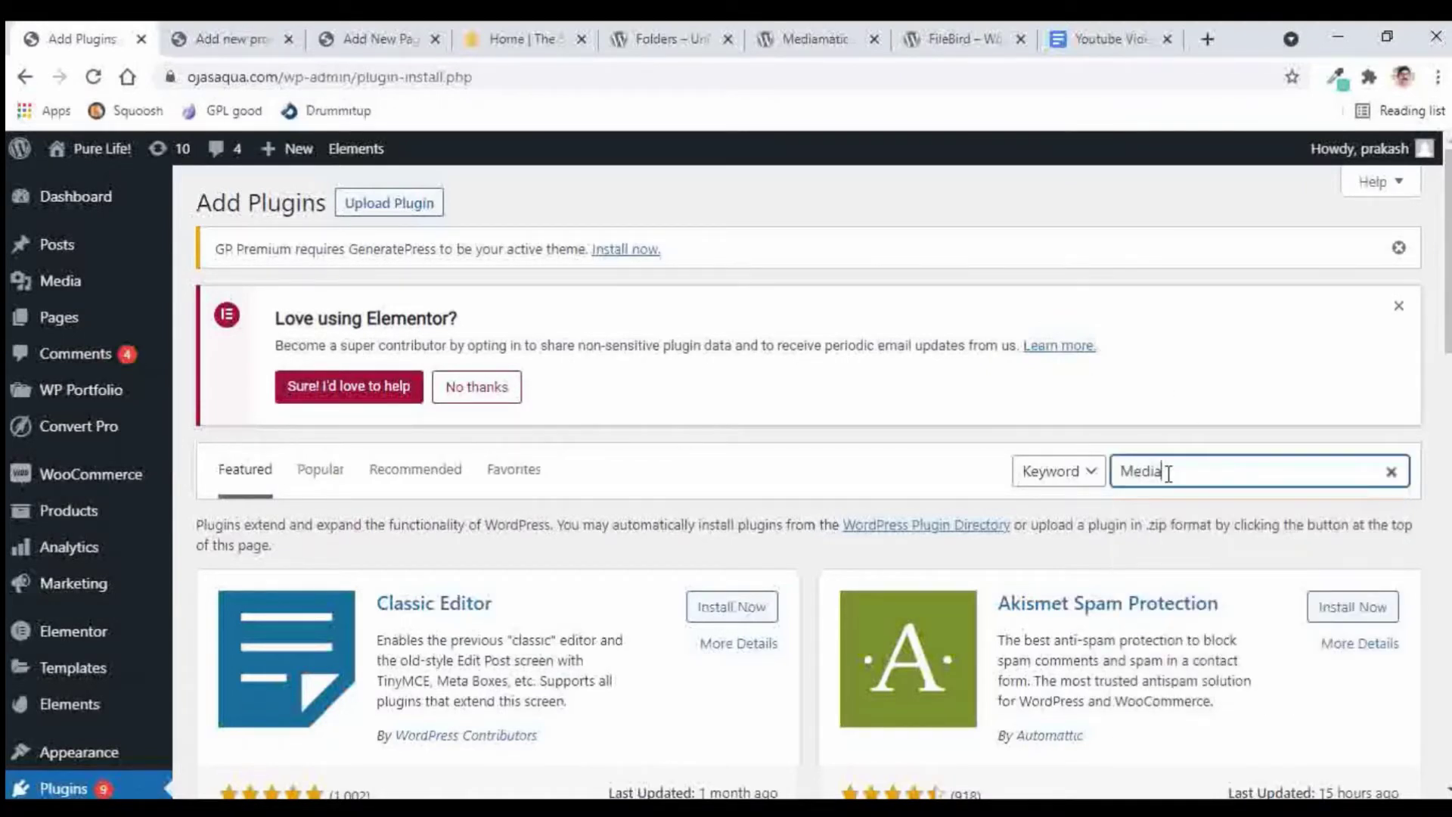
pyautogui.write('matic')
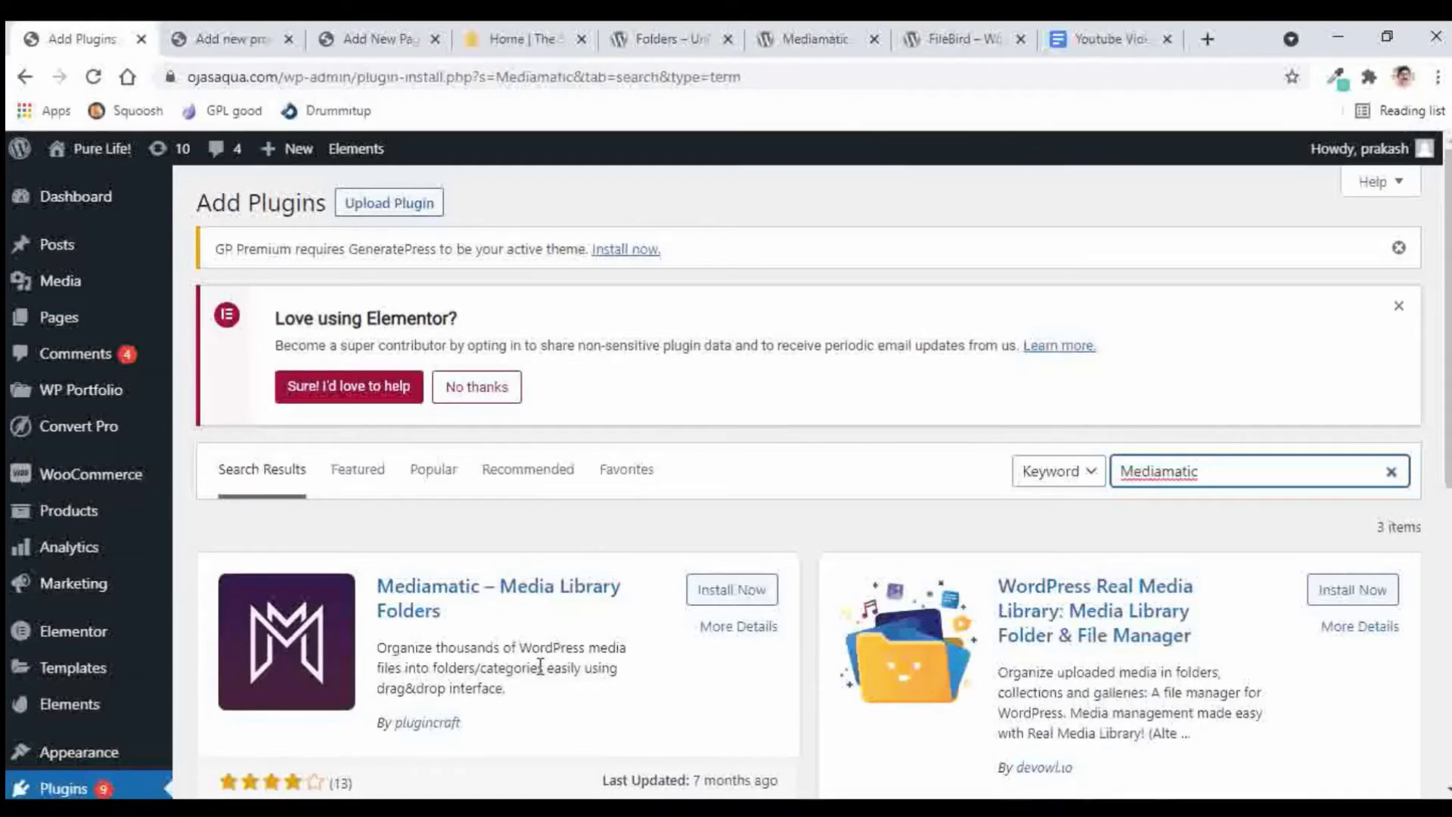
# Step: Install and activate the Mediamatic – Media Library Folders plugin
pyautogui.click(723, 597)
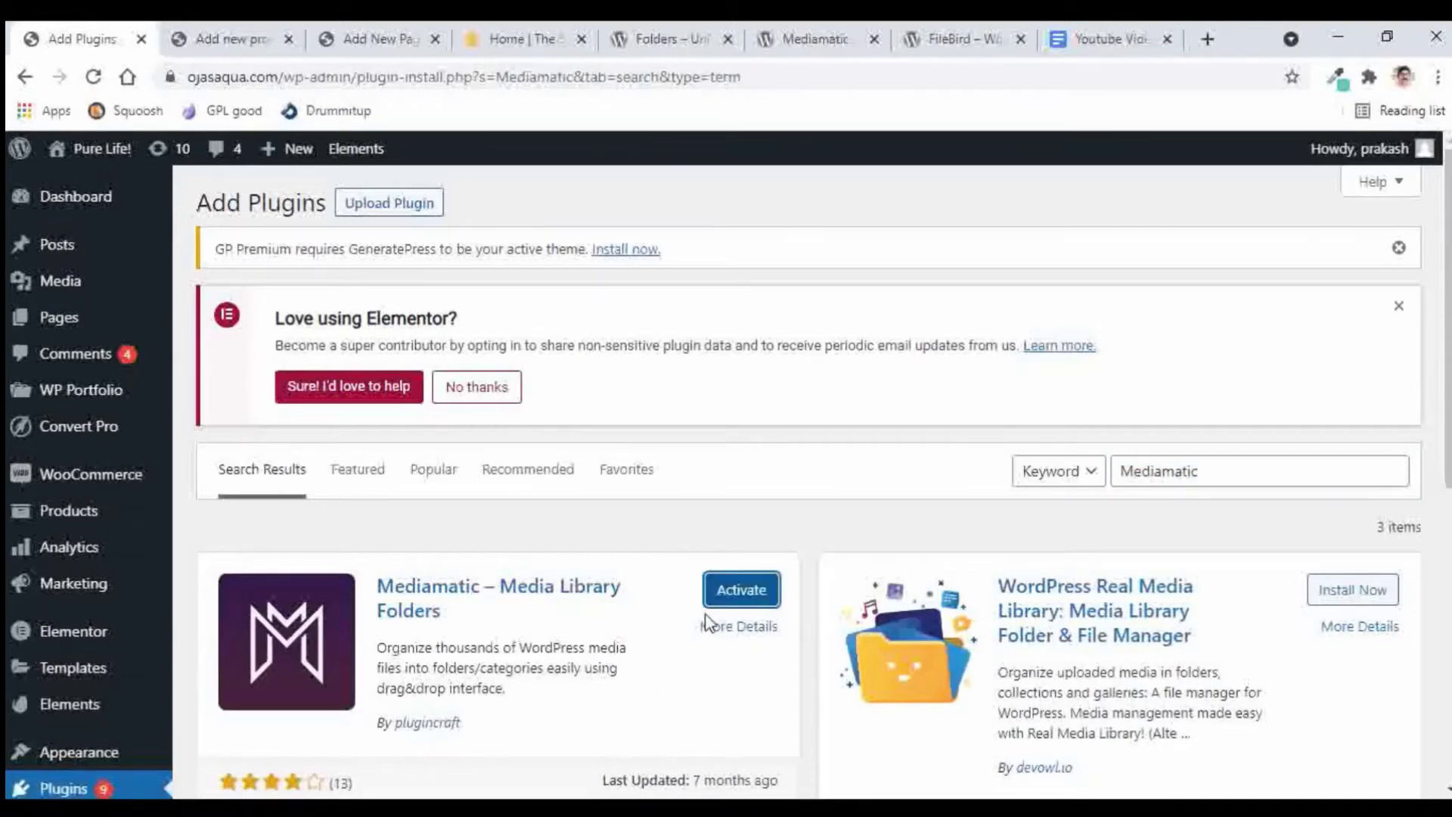
pyautogui.click(743, 596)
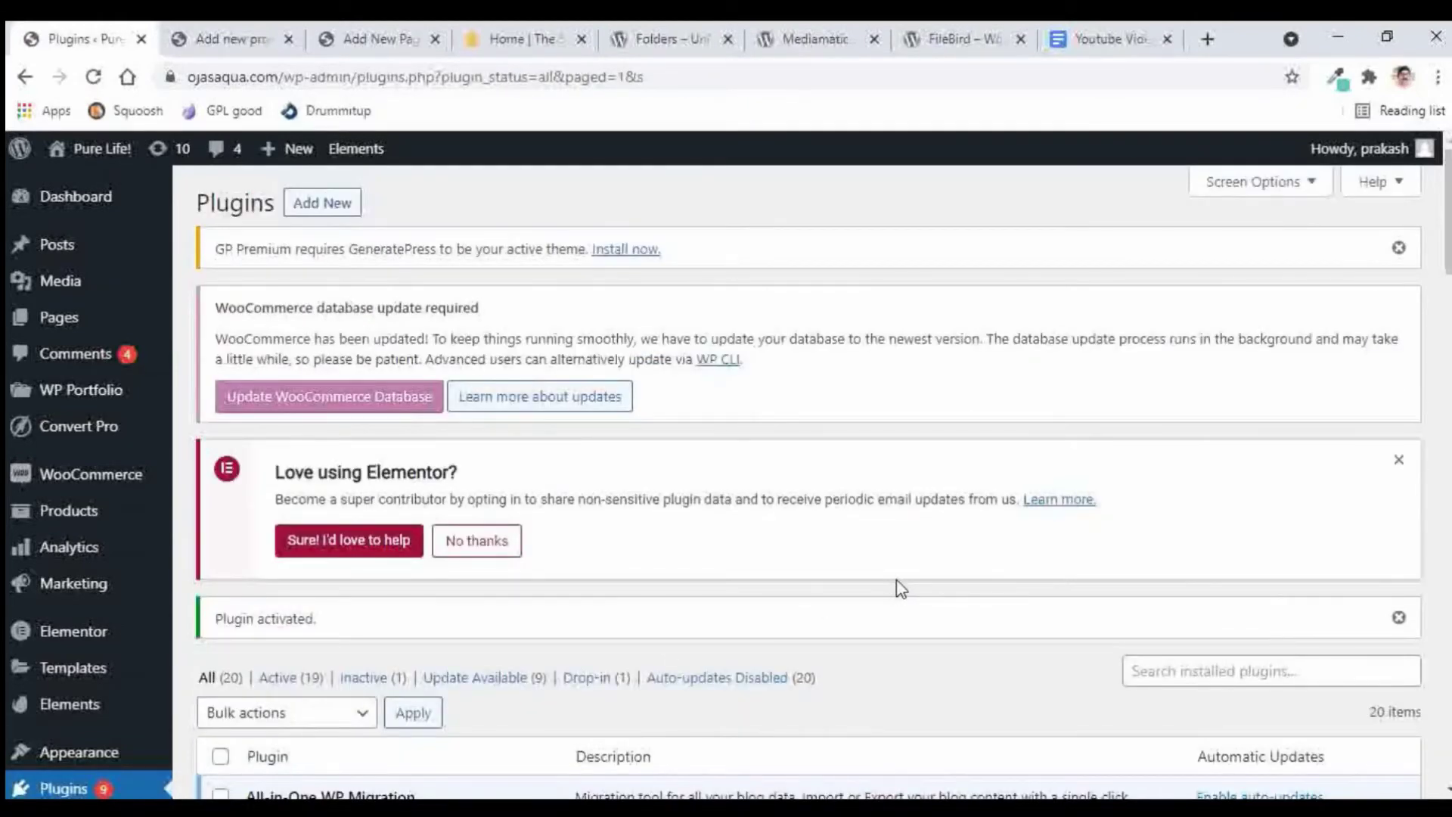
pyautogui.scroll(-7, 900, 588)
pyautogui.scroll(6, 901, 588)
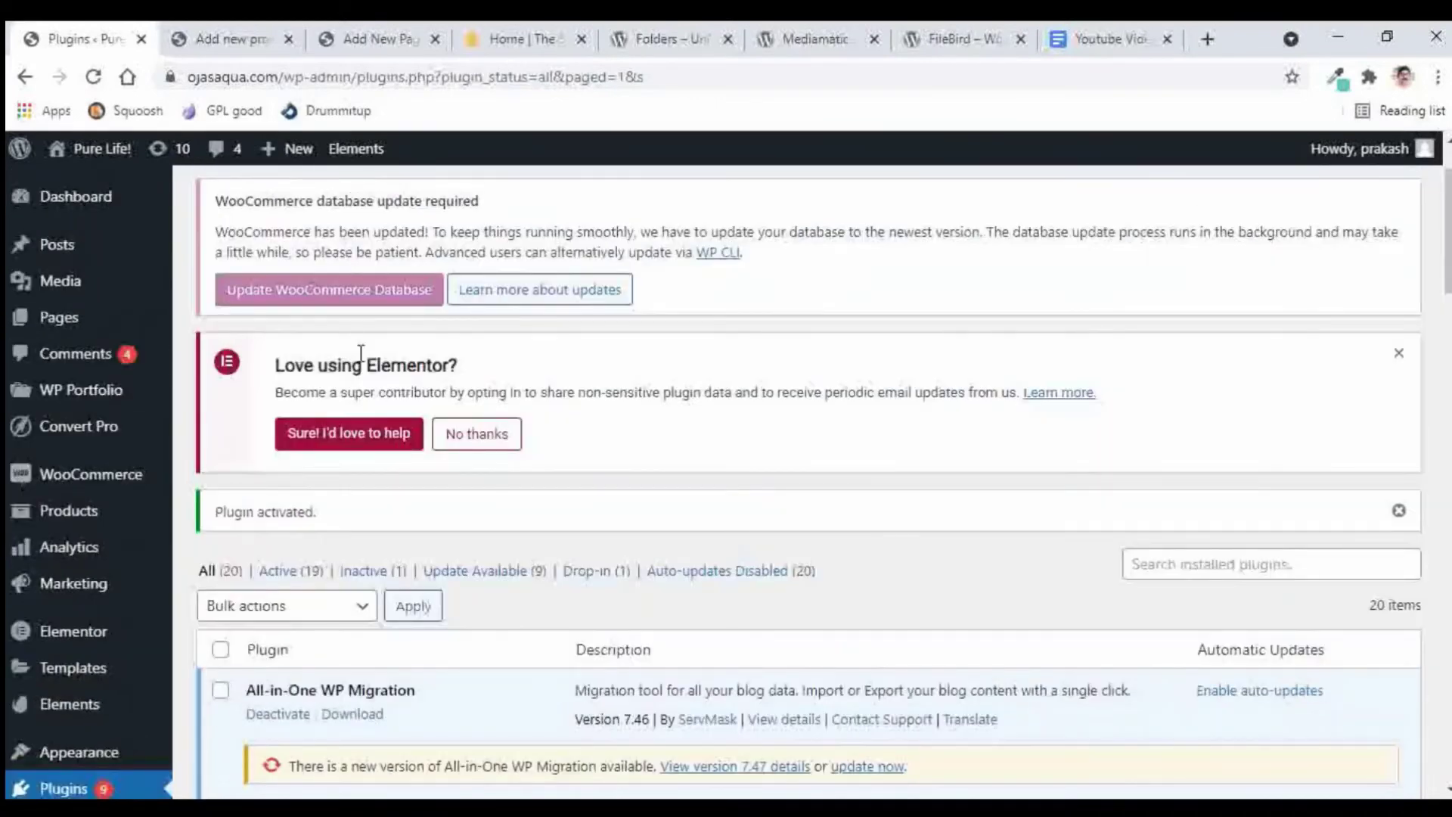
# Step: Open the media library and look through its images beside the Mediamatic folder list
pyautogui.click(68, 284)
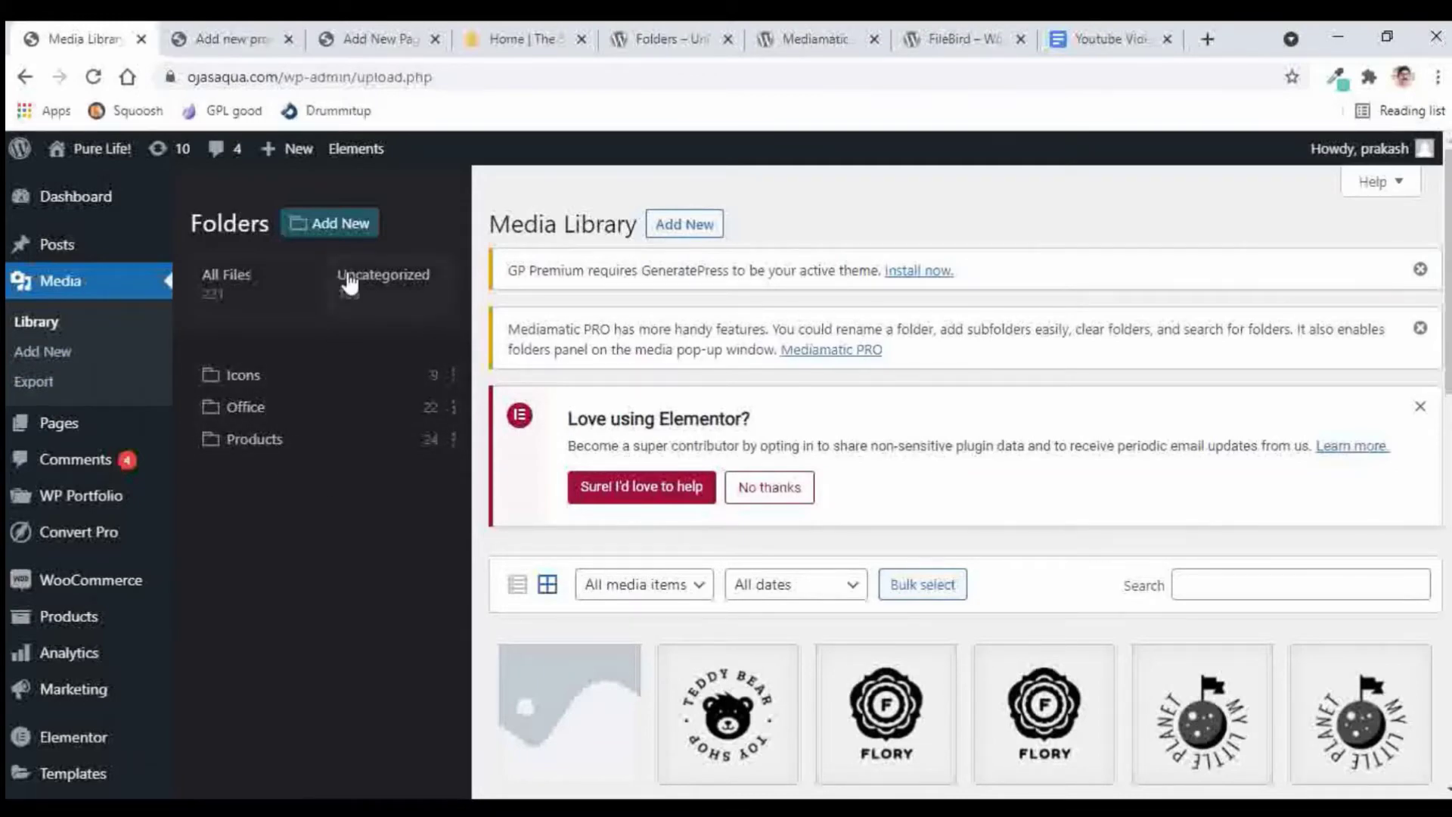
pyautogui.scroll(-7, 979, 502)
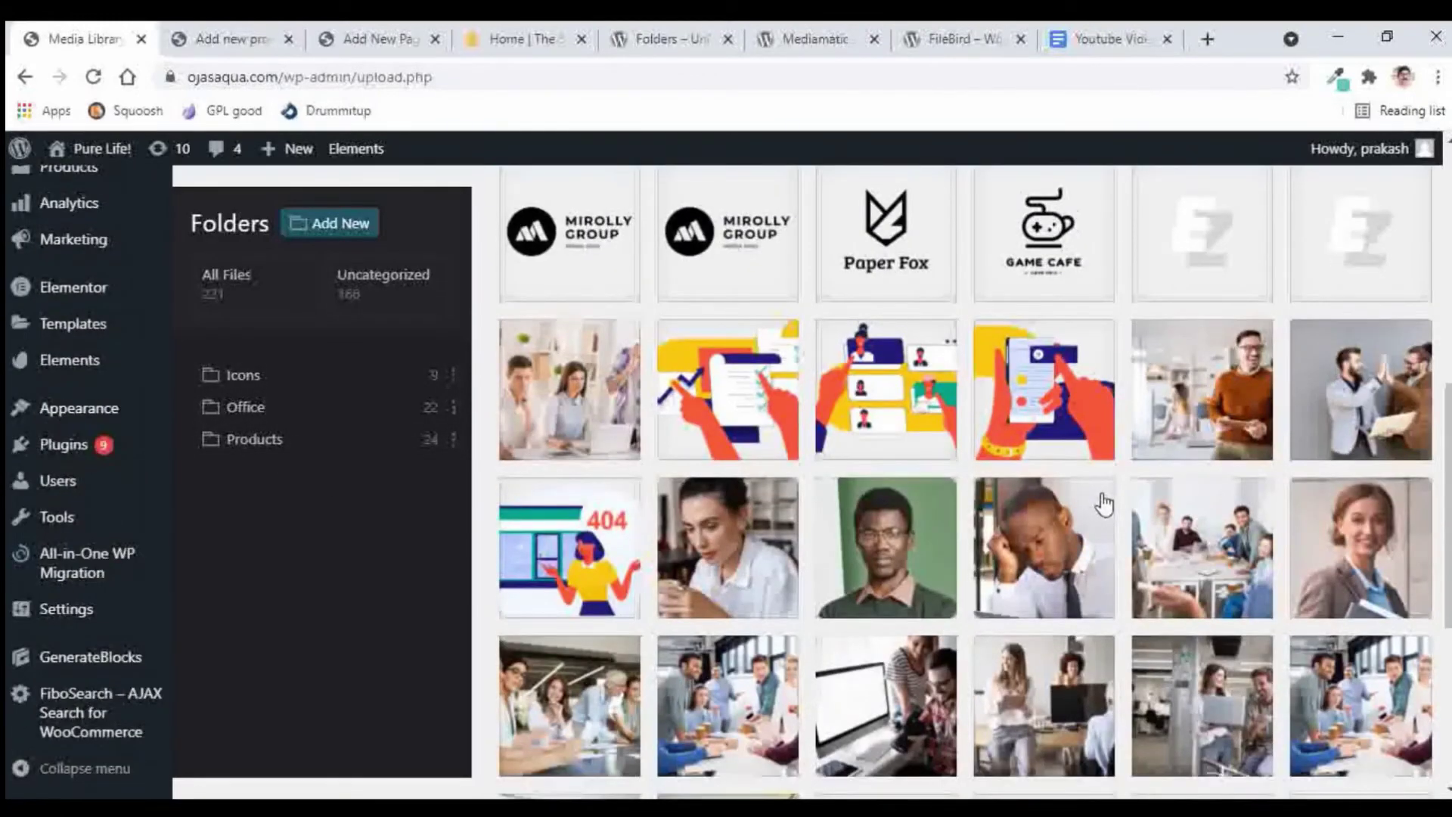
pyautogui.scroll(-3, 1104, 503)
pyautogui.scroll(10, 1104, 503)
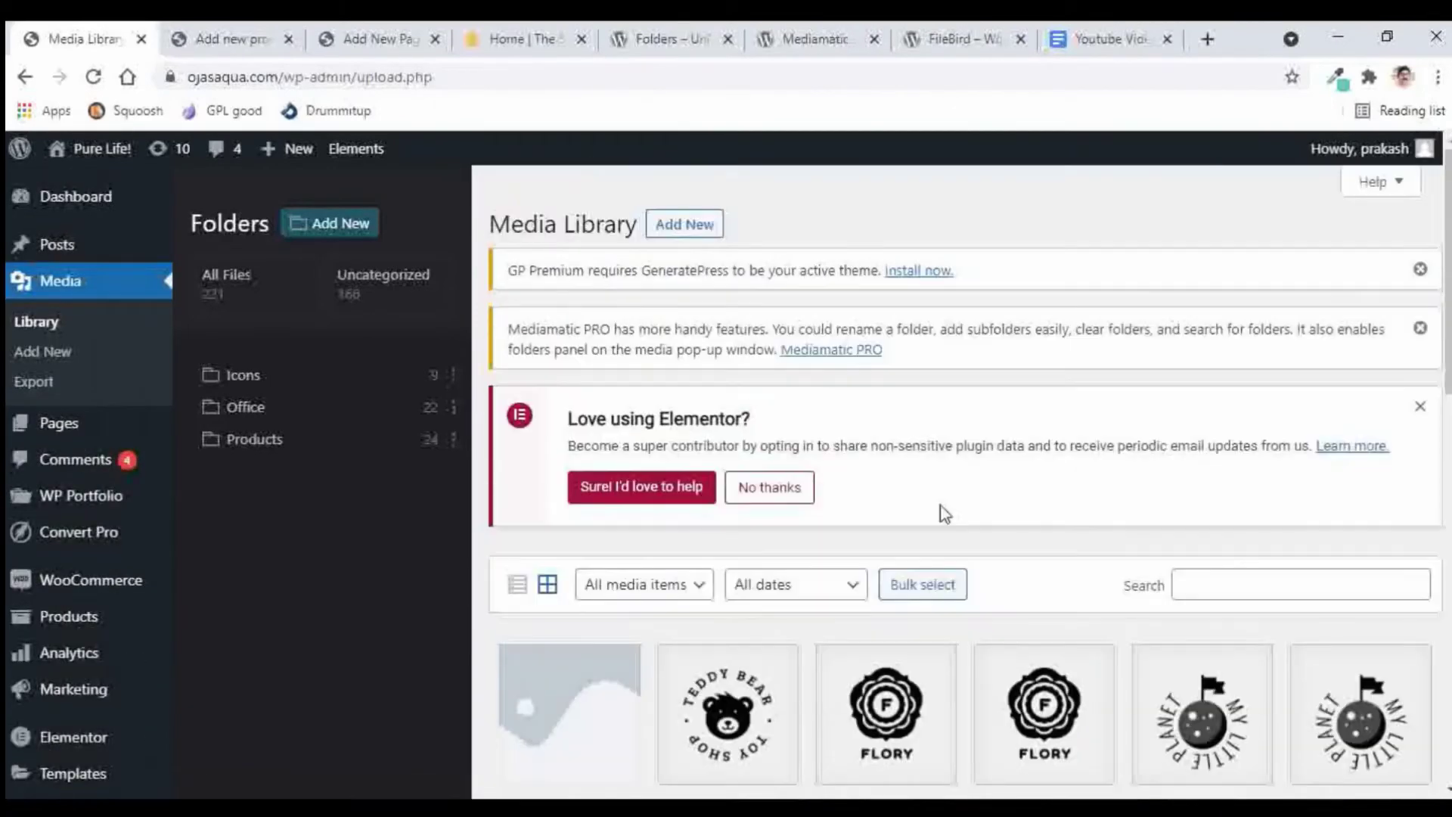
# Step: Create a new media folder named Extras
pyautogui.click(337, 225)
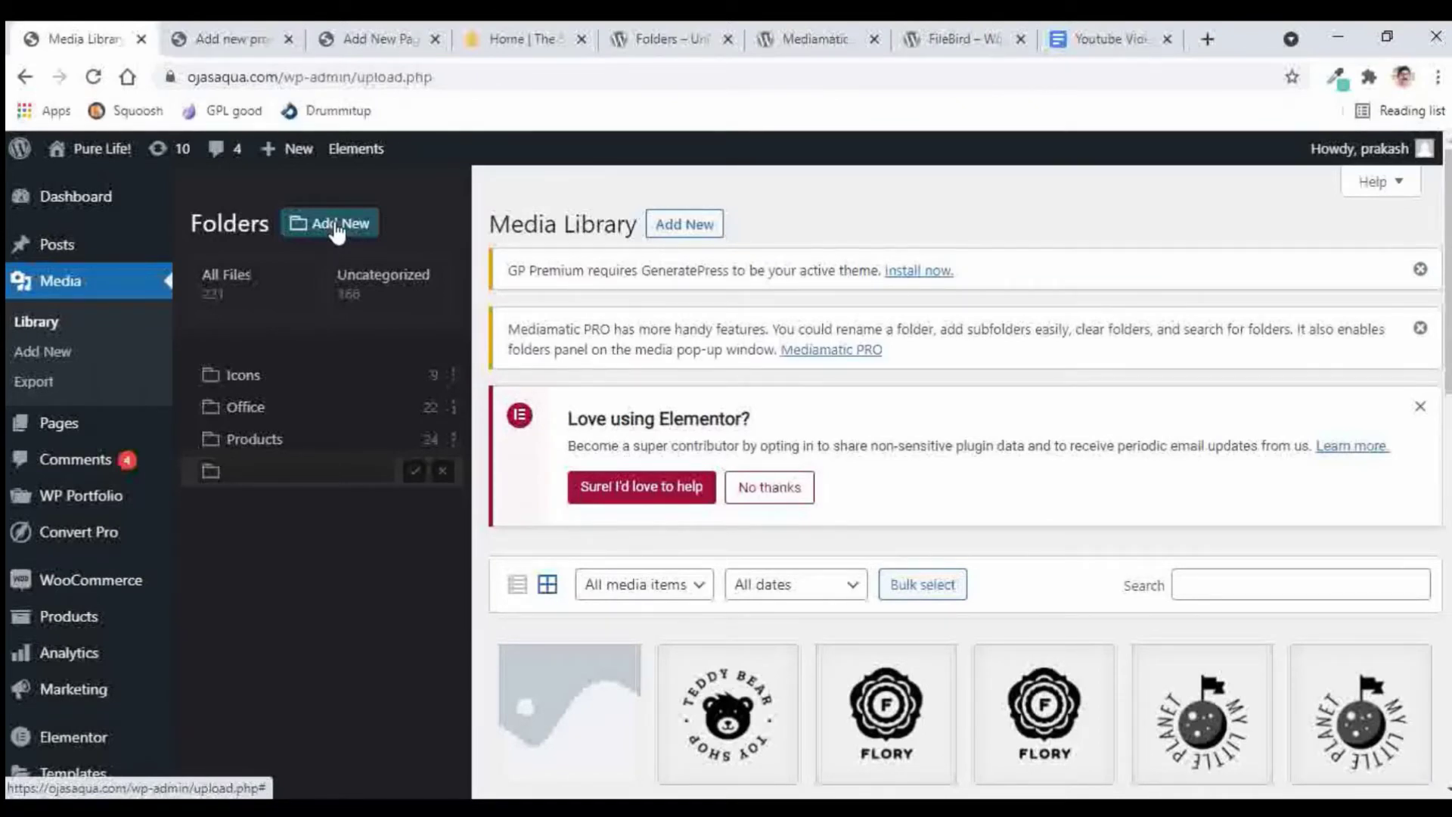
pyautogui.write('Extras')
pyautogui.click(415, 472)
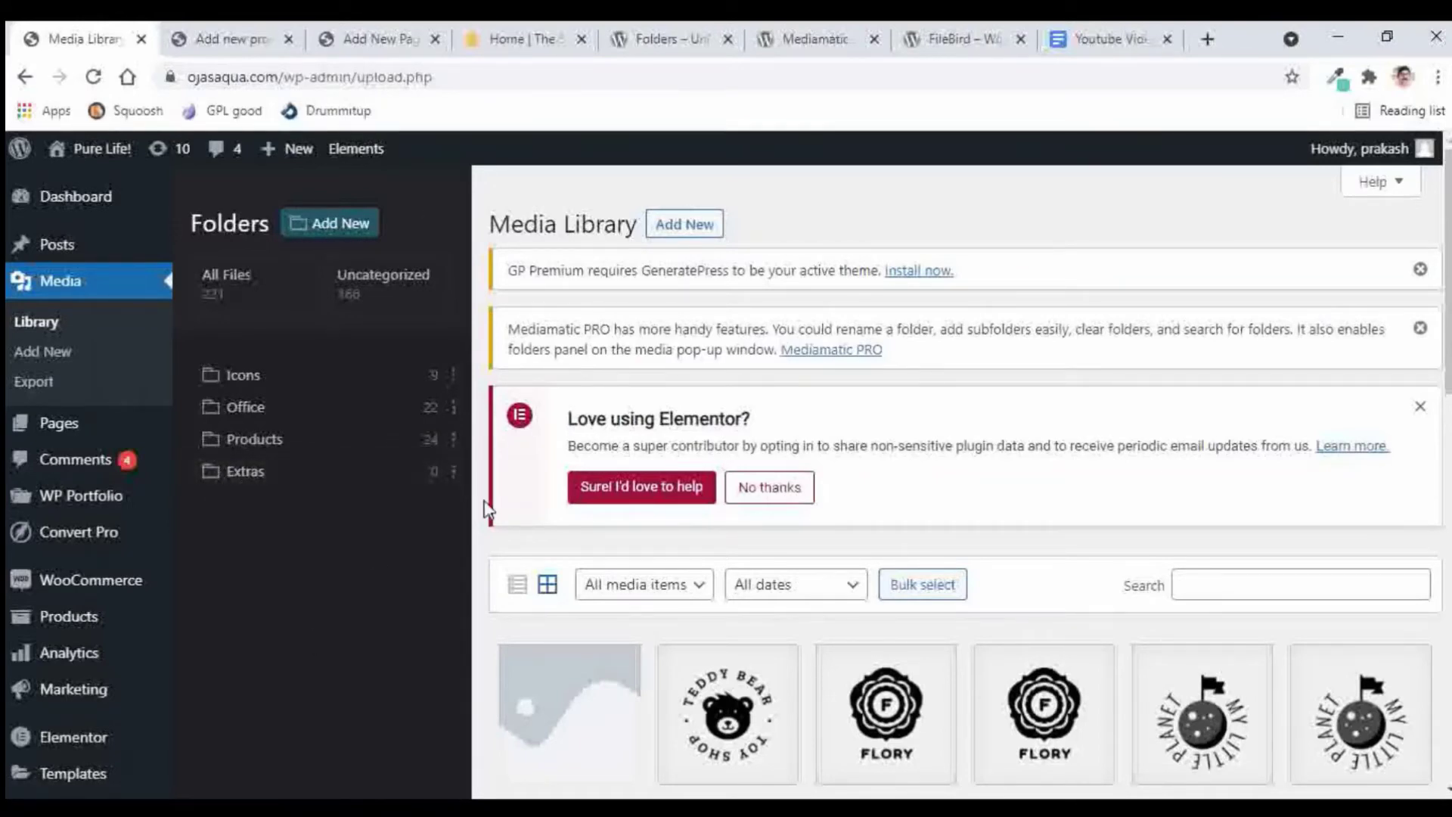
# Step: Bulk-select the chat bubble, banknote, people network and ID badge icons in the media library and move them into the Extras folder
pyautogui.scroll(-5, 955, 461)
pyautogui.scroll(5, 938, 484)
pyautogui.scroll(-3, 937, 488)
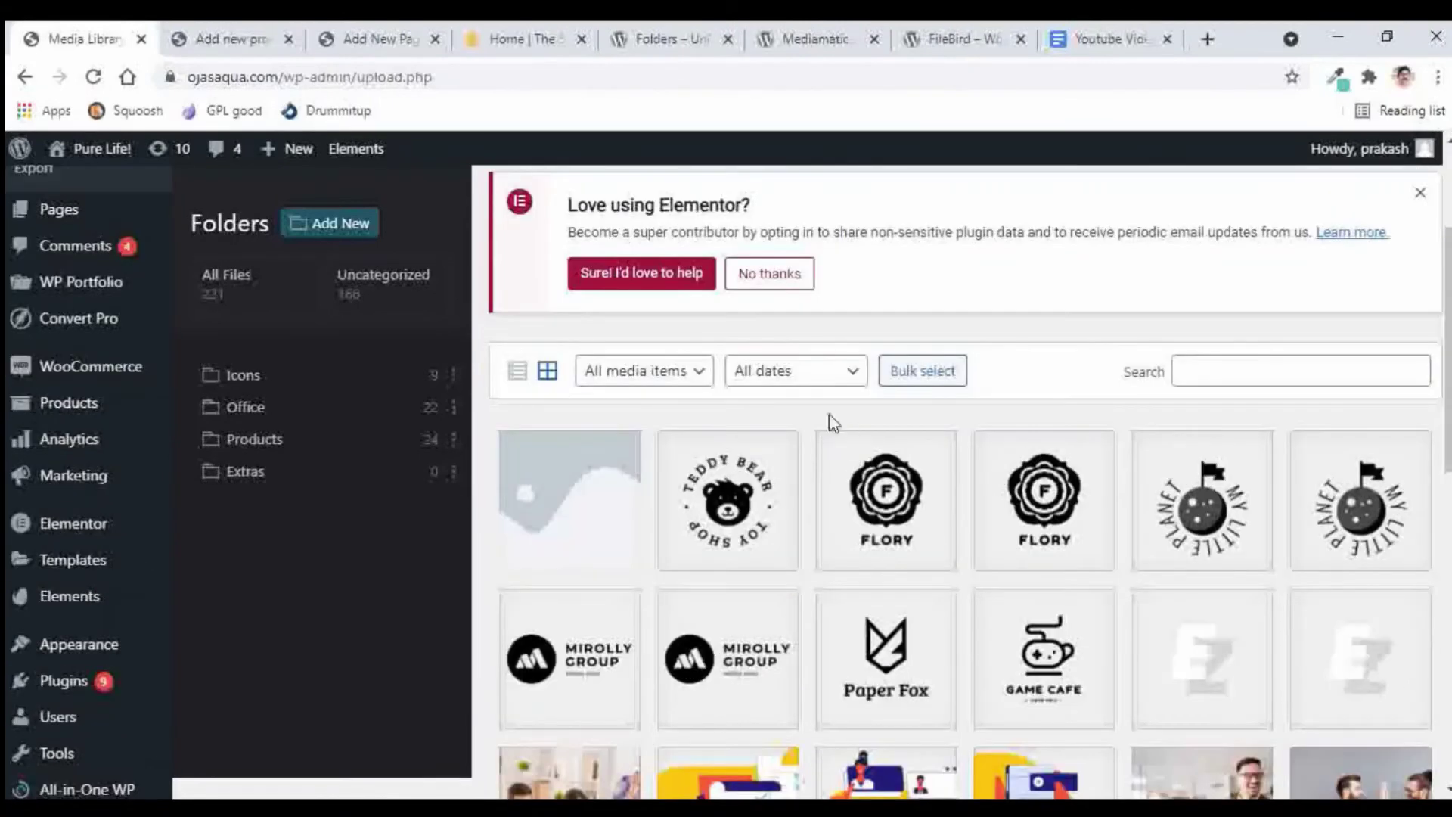
pyautogui.click(926, 372)
pyautogui.scroll(-12, 1021, 398)
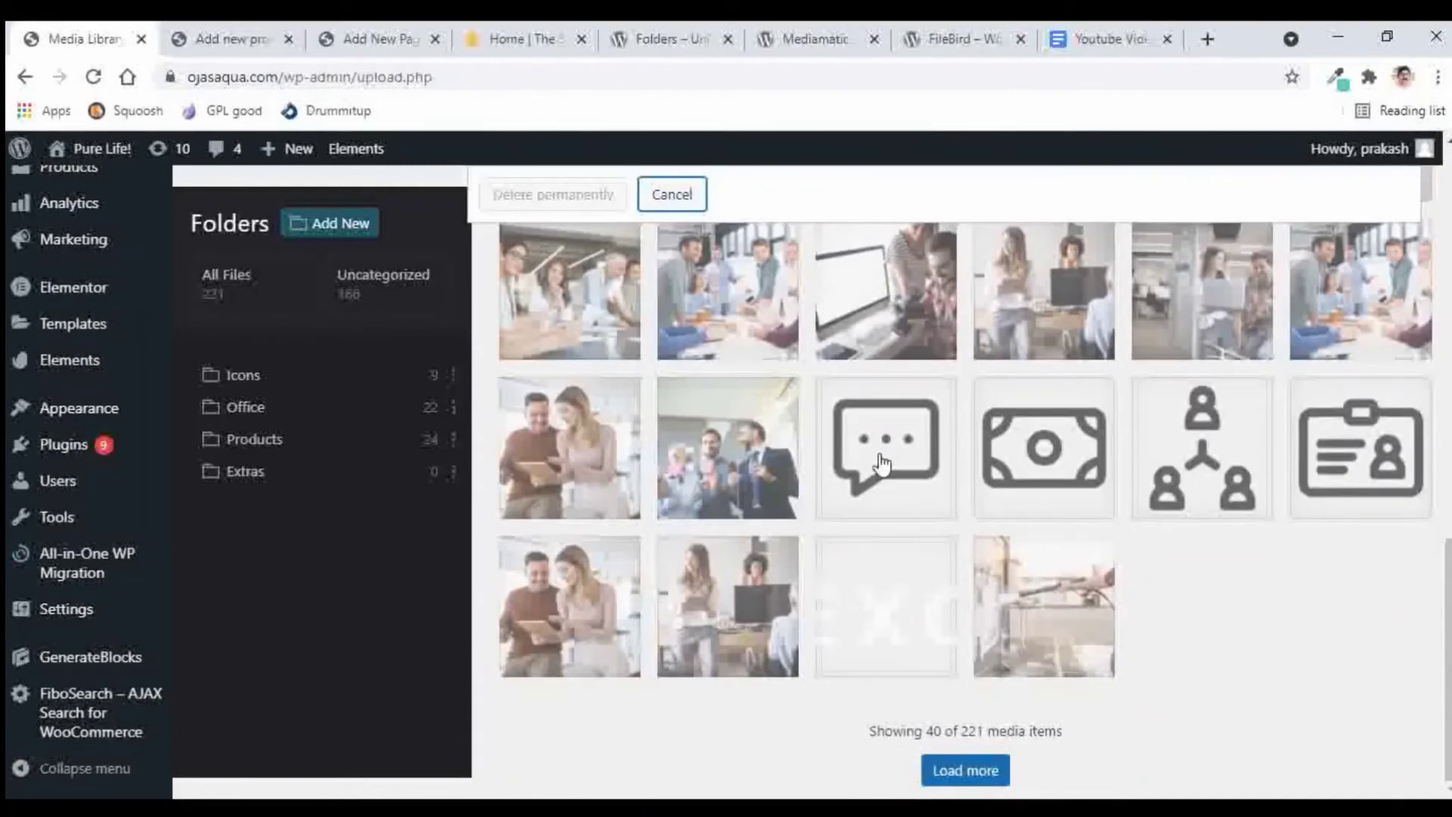
pyautogui.click(881, 462)
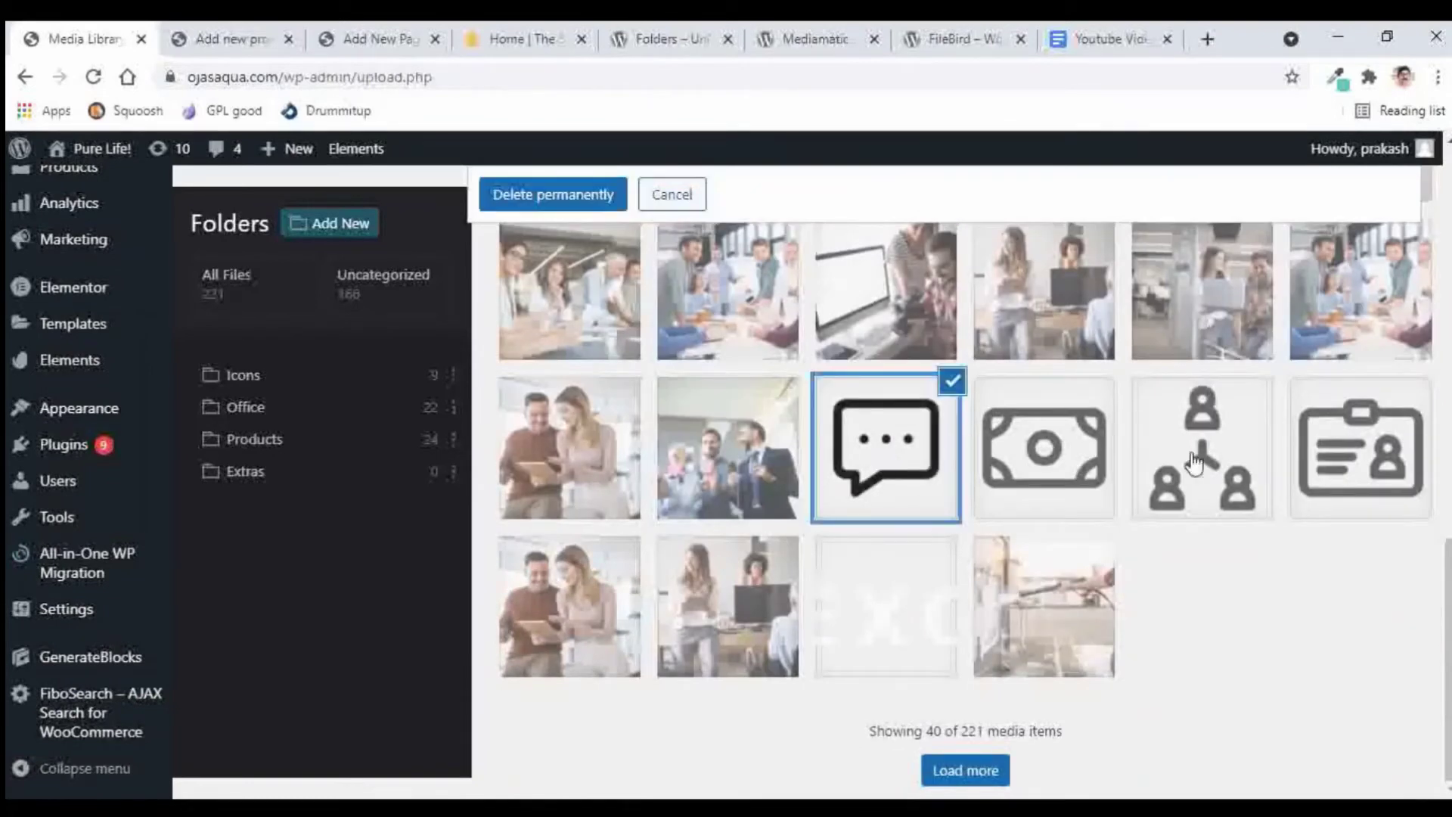
pyautogui.keyDown('shift'); pyautogui.click(1342, 473); pyautogui.keyUp('shift')
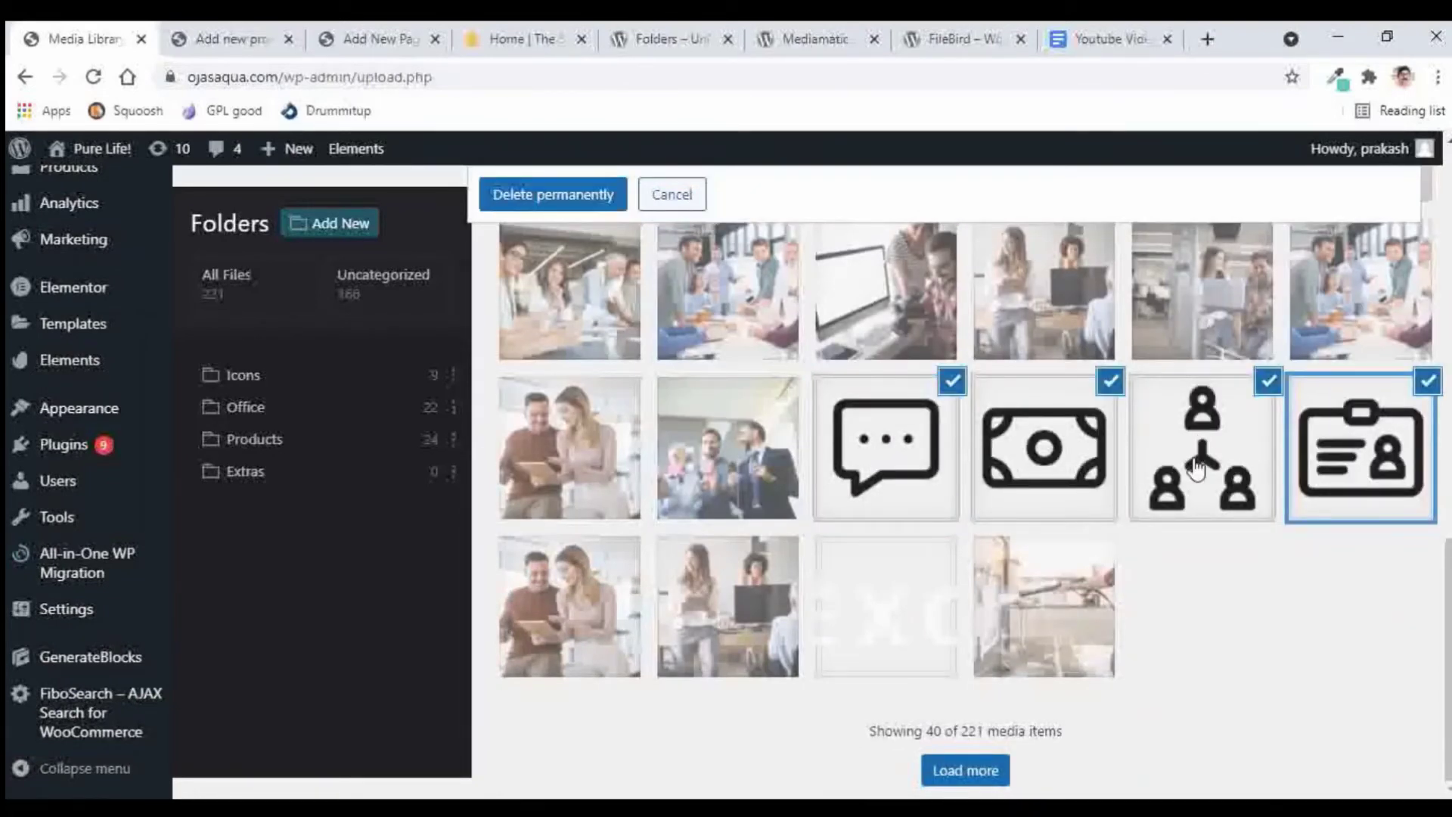
pyautogui.moveTo(1195, 469); pyautogui.dragTo(227, 487)
pyautogui.moveTo(1017, 463); pyautogui.dragTo(189, 474)
pyautogui.moveTo(222, 483); pyautogui.dragTo(298, 480)
pyautogui.moveTo(162, 492); pyautogui.dragTo(222, 482)
pyautogui.click(1069, 479)
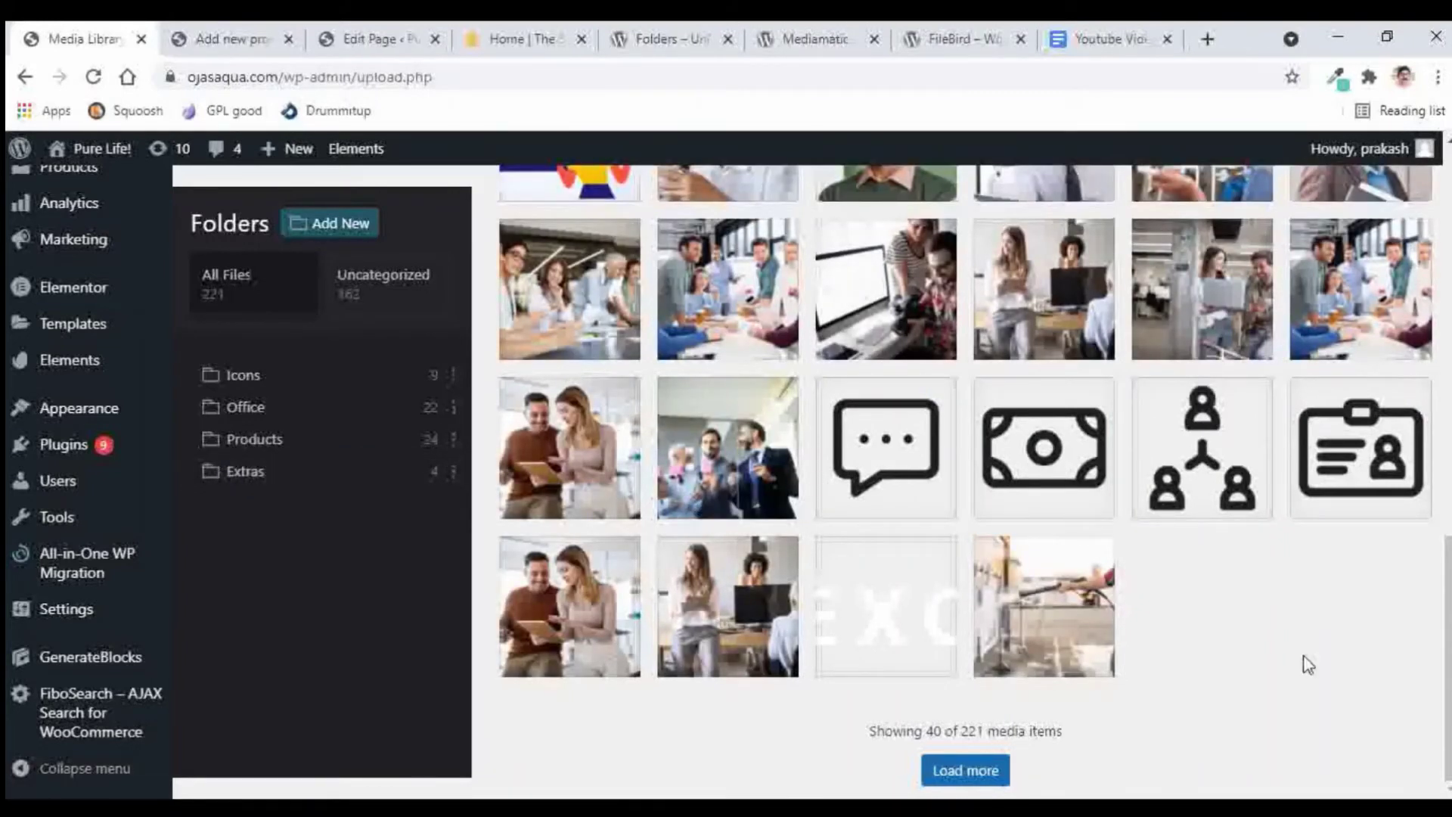
# Step: In the new product's image chooser, browse the Products folder and close it without choosing an image
pyautogui.click(227, 39)
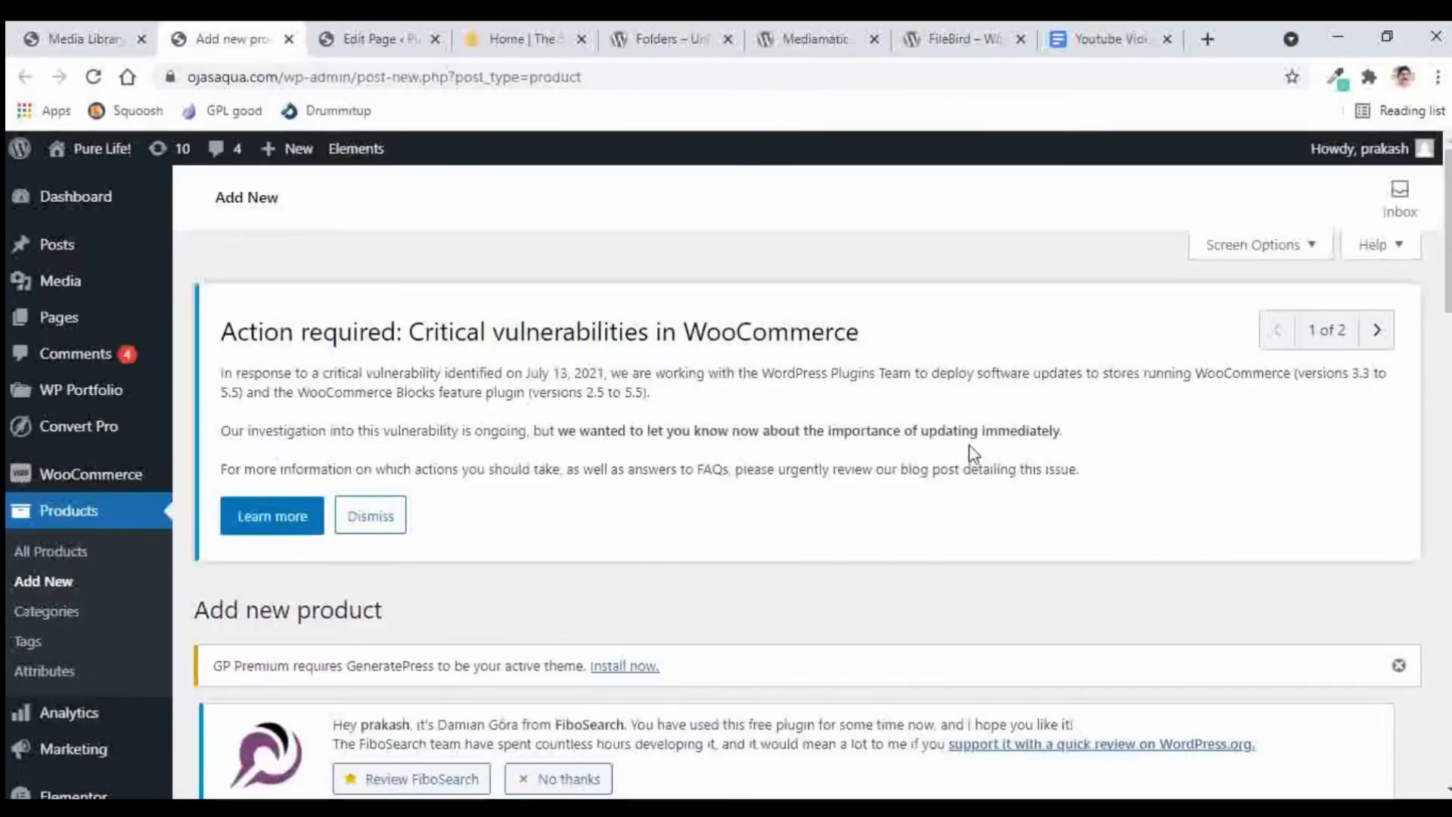
pyautogui.scroll(-15, 973, 453)
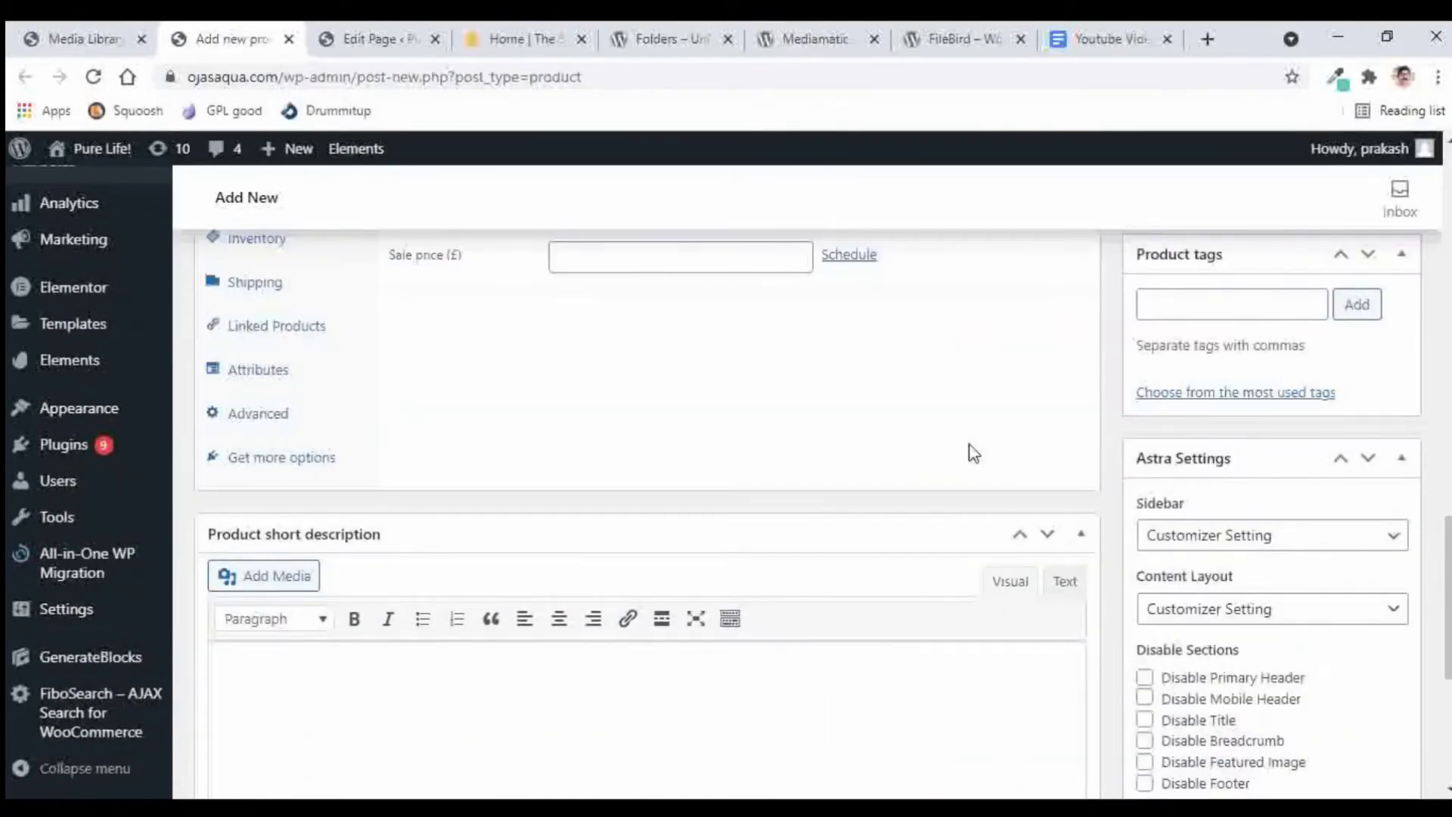
pyautogui.scroll(-5, 973, 454)
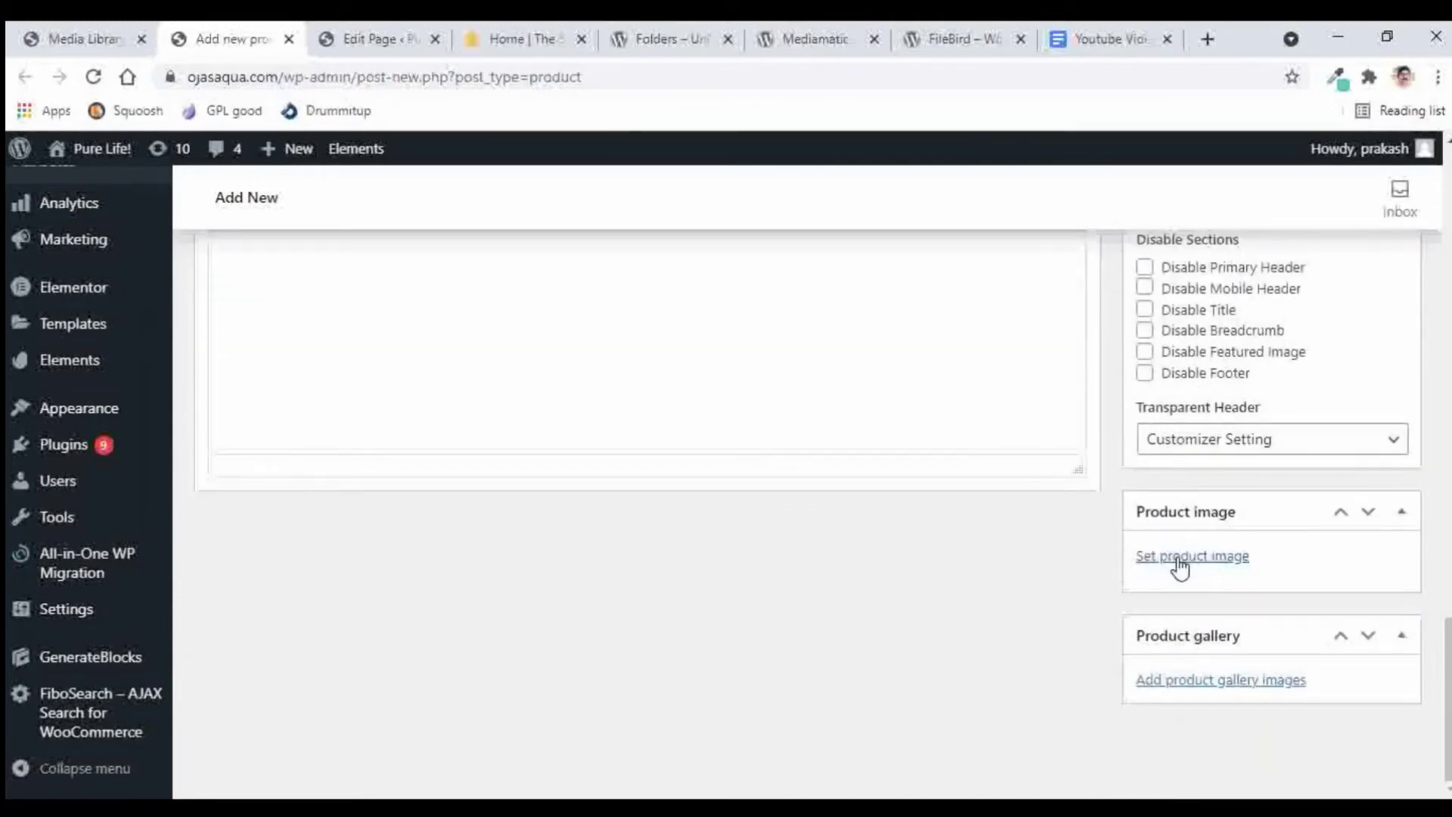
pyautogui.click(1178, 563)
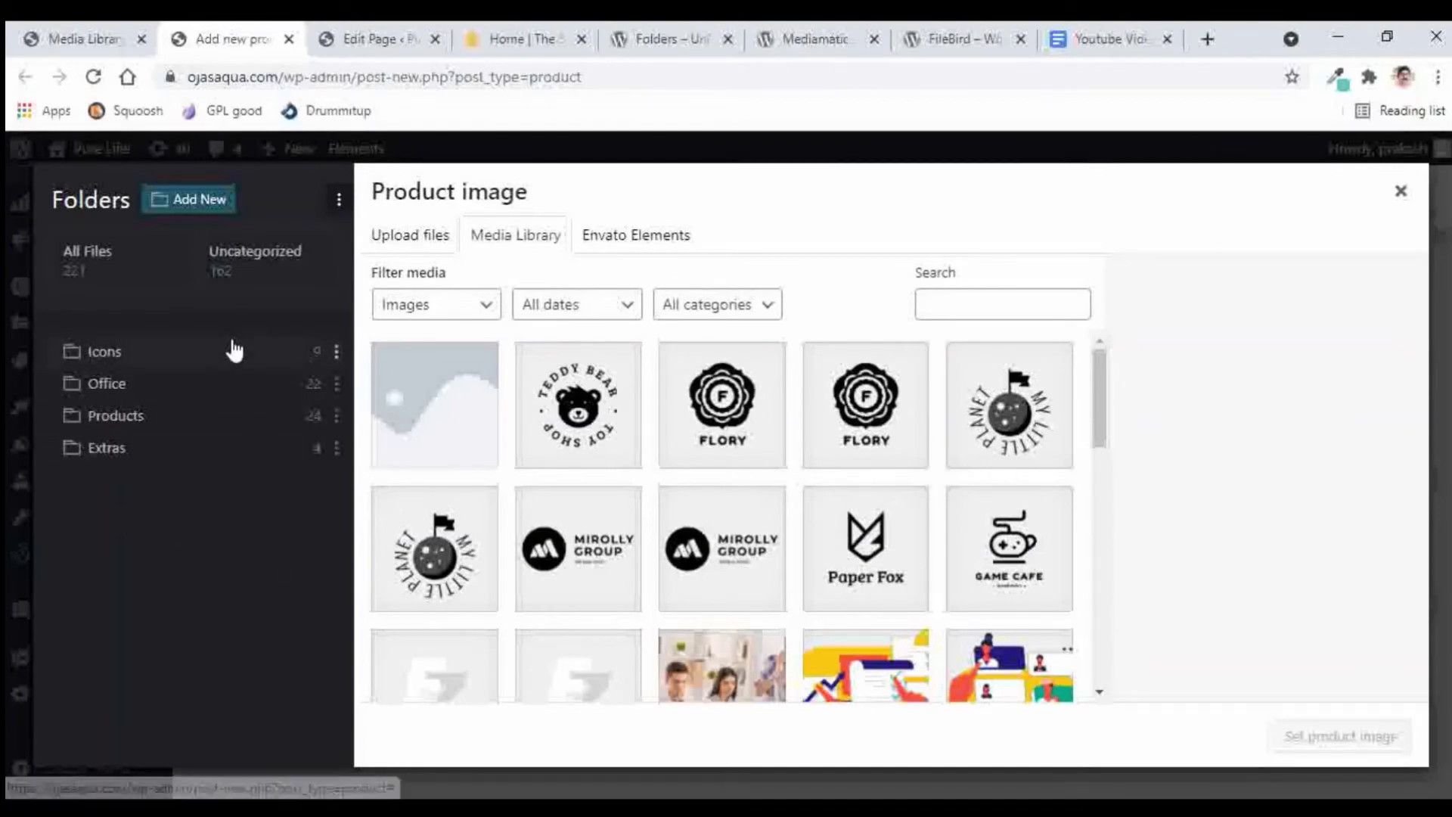
pyautogui.click(121, 415)
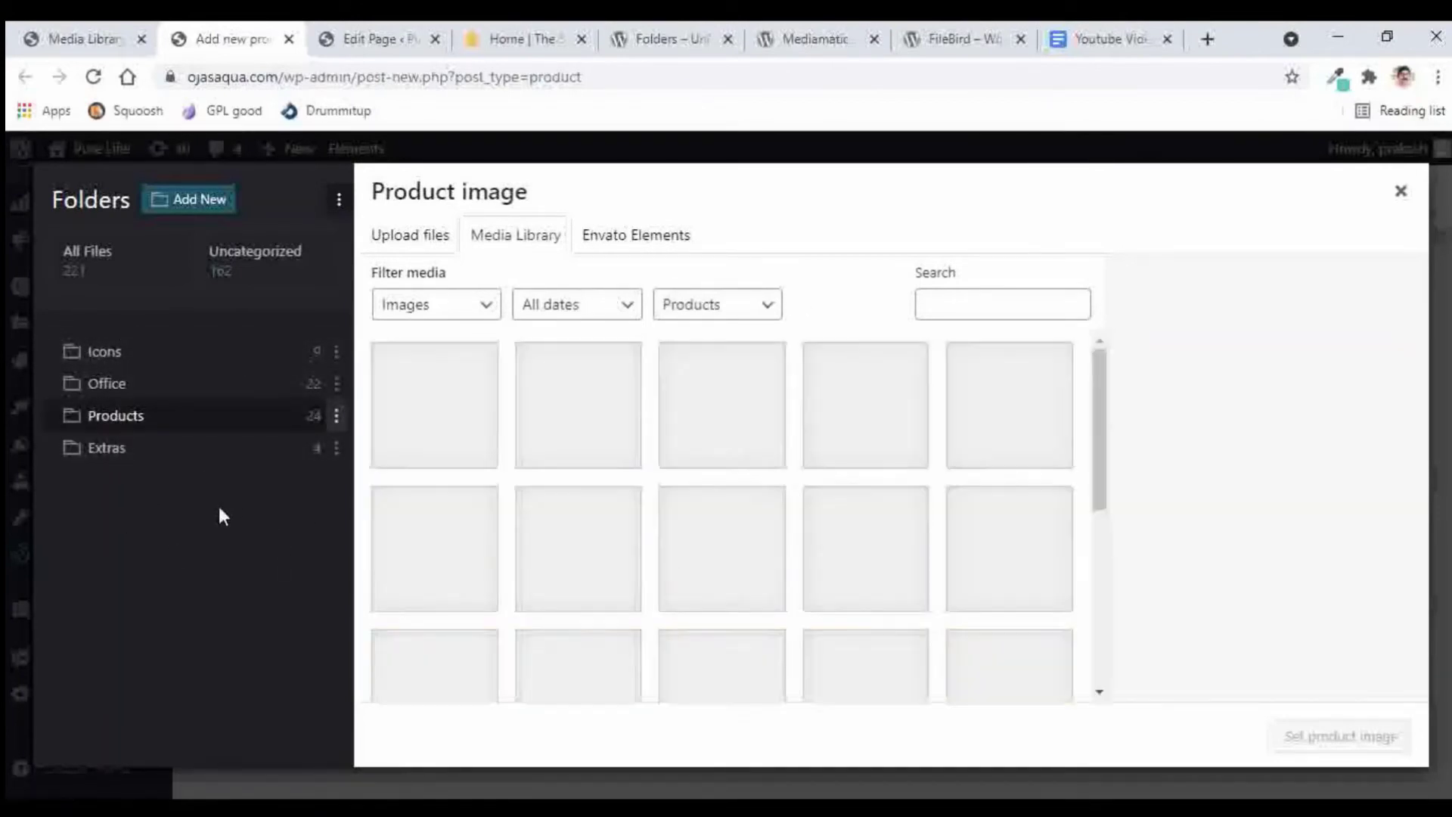
pyautogui.scroll(-1, 835, 468)
pyautogui.scroll(-5, 834, 465)
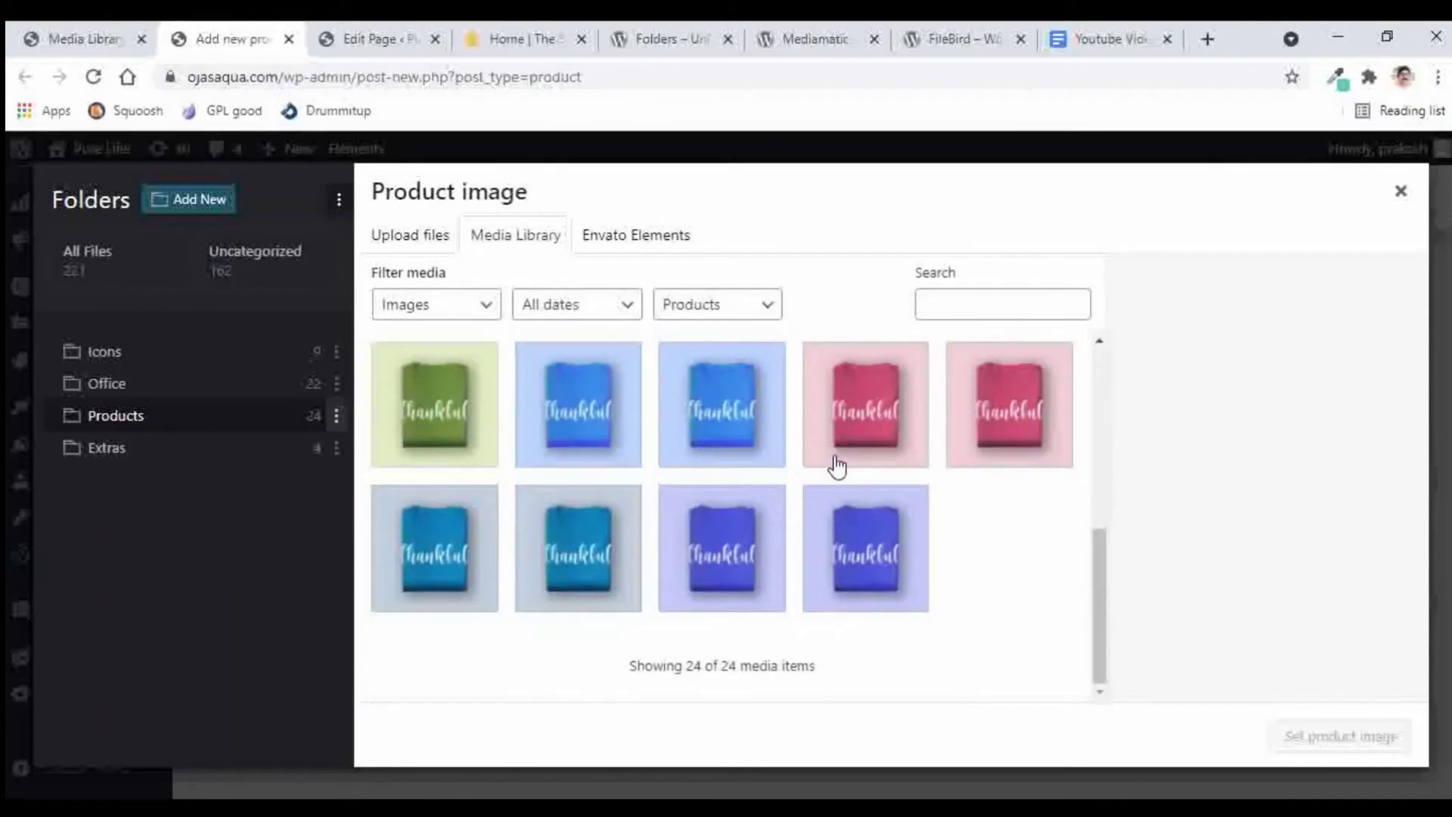
pyautogui.scroll(5, 840, 467)
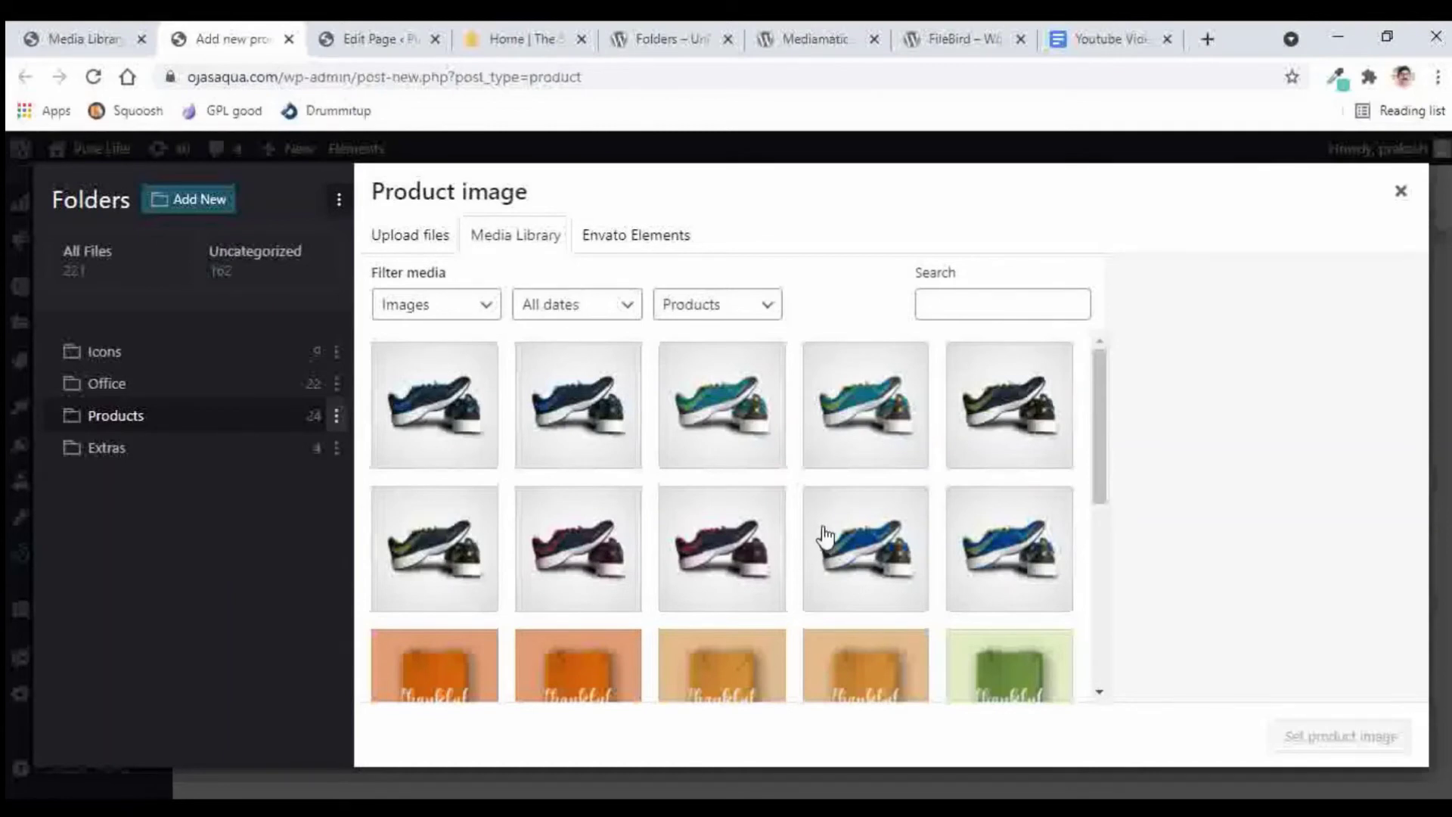
pyautogui.click(1401, 196)
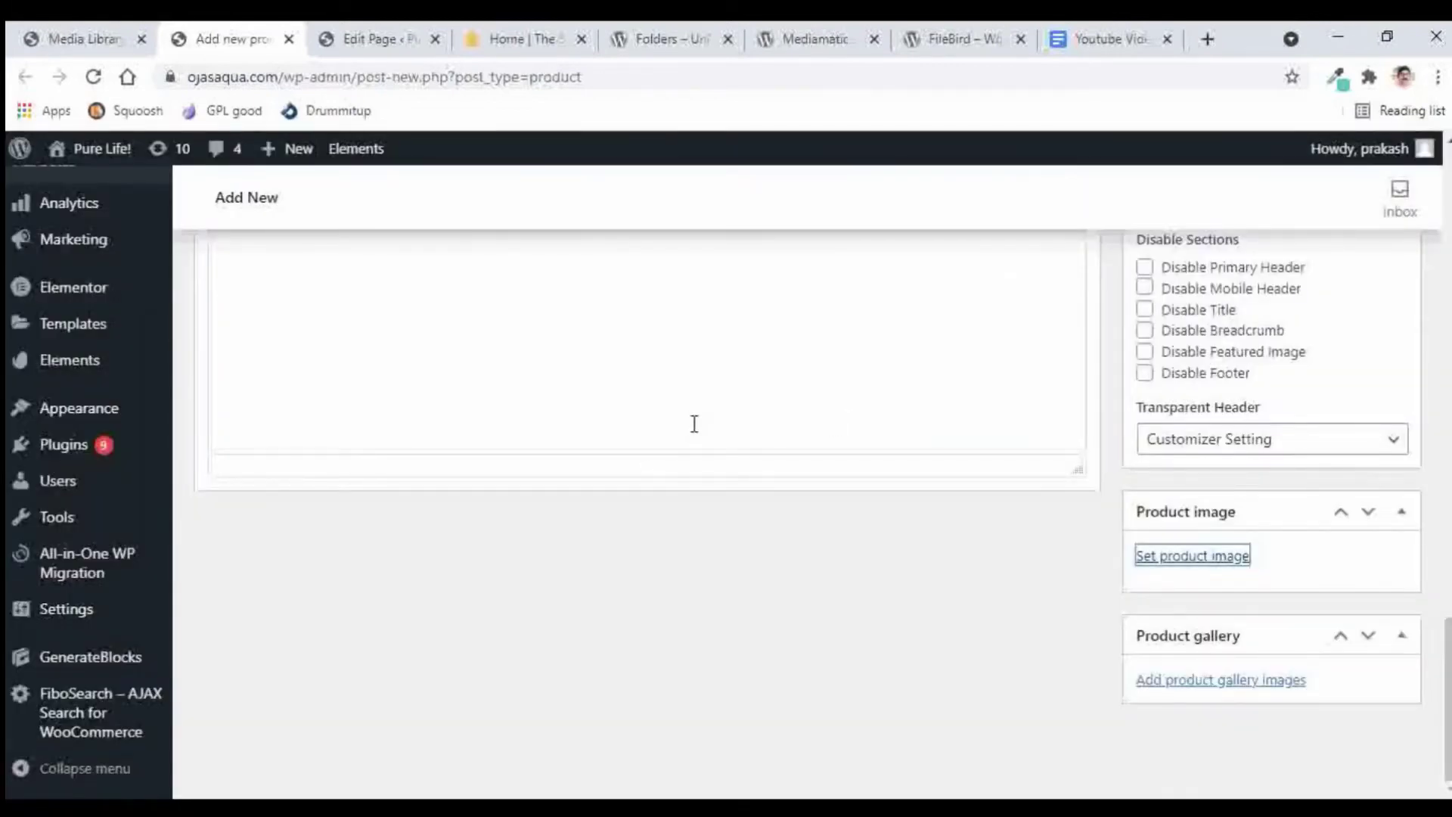
# Step: In the page's Image block, open the media library, browse the Office folder and close it without selecting an image
pyautogui.click(348, 38)
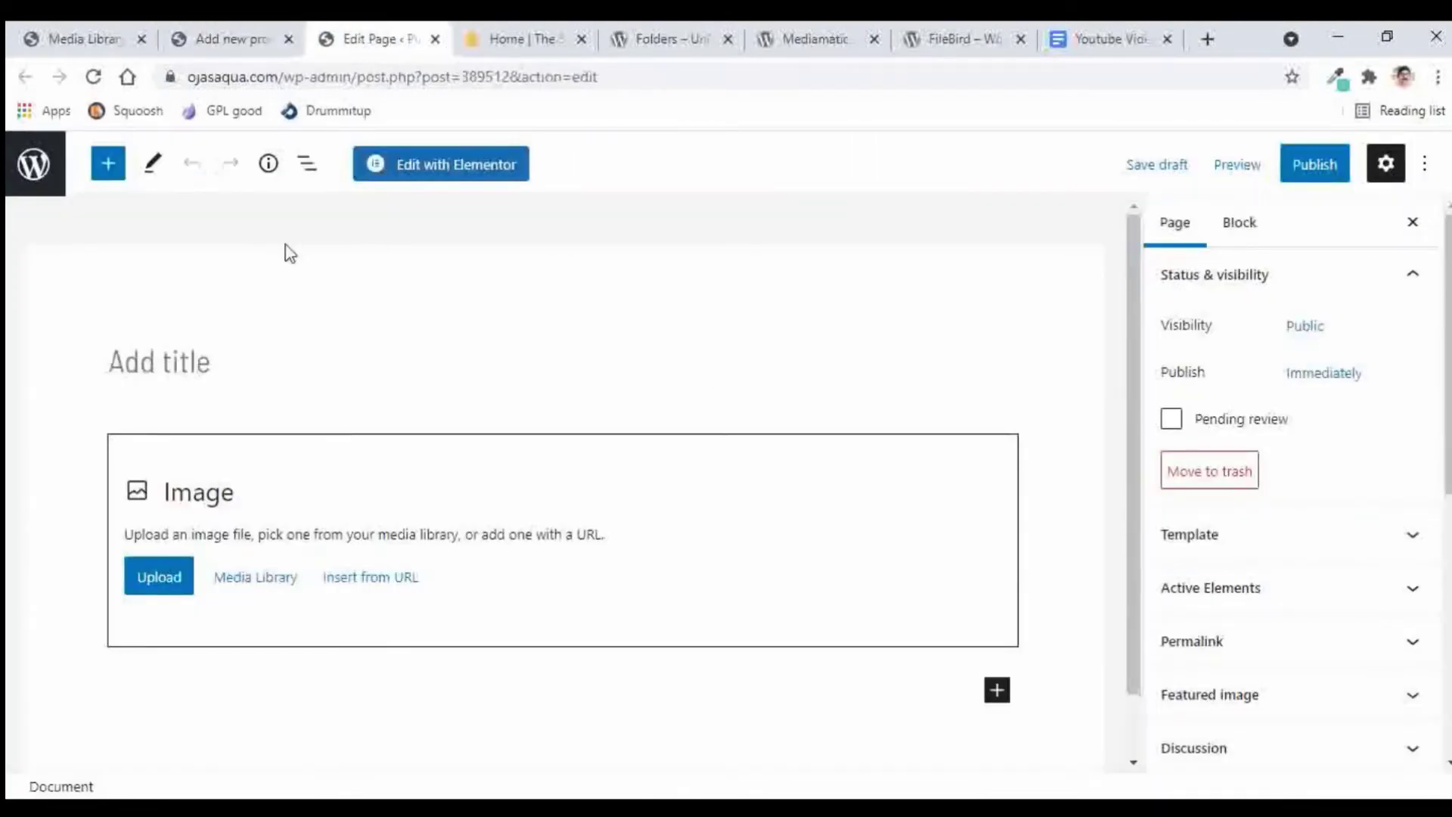
pyautogui.click(261, 585)
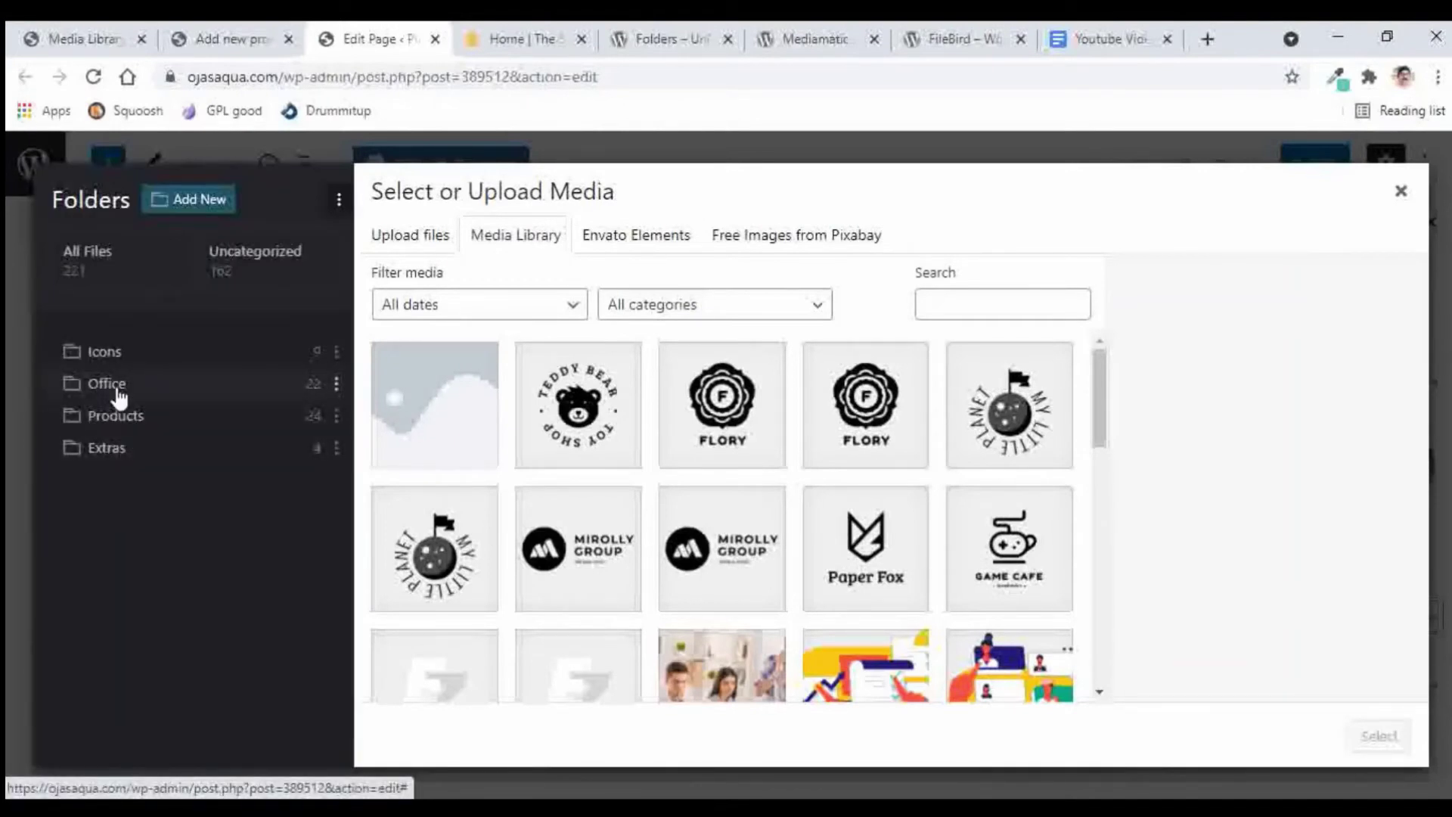
pyautogui.click(118, 395)
pyautogui.scroll(-5, 751, 479)
pyautogui.scroll(5, 751, 480)
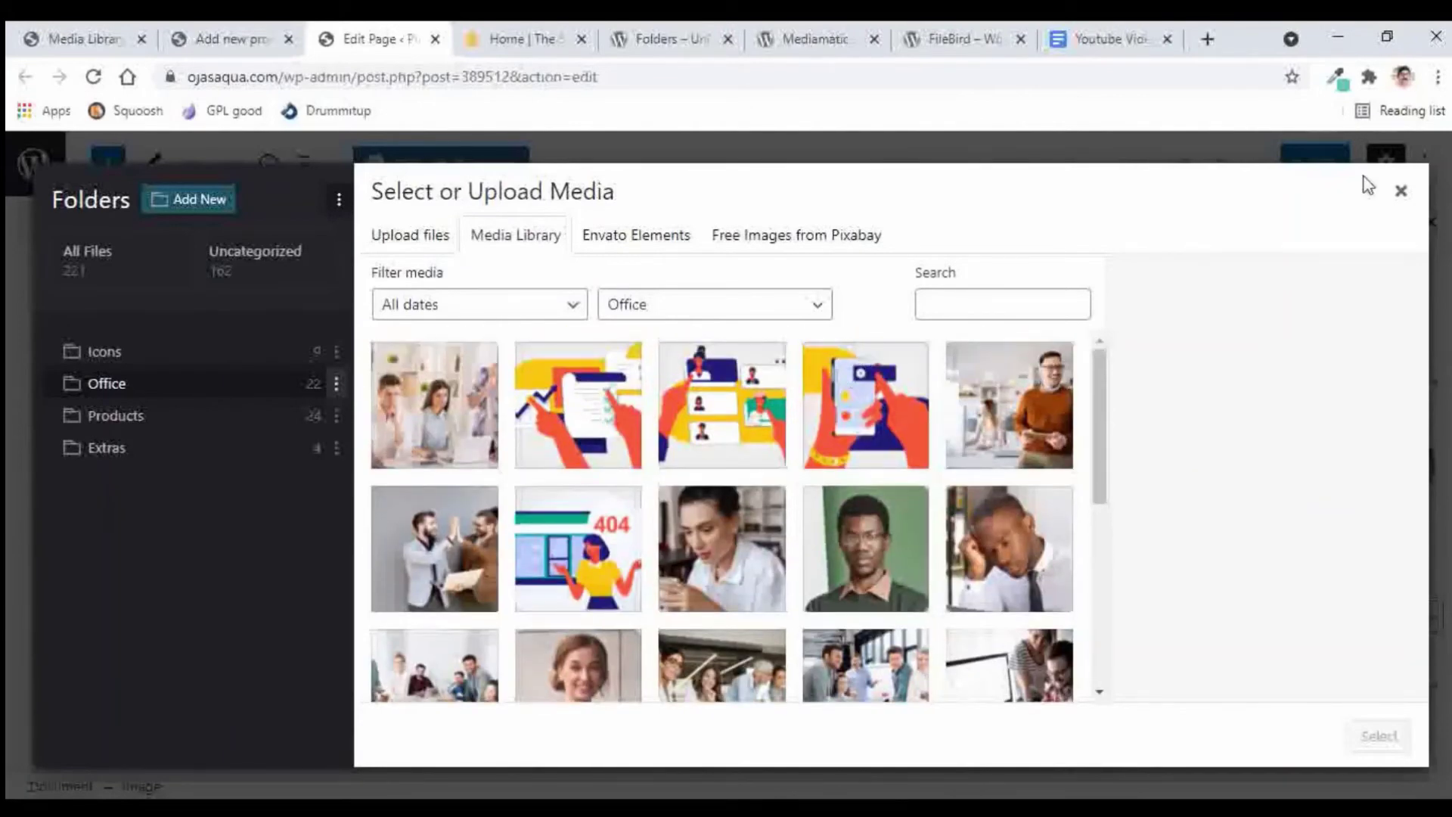
pyautogui.click(1401, 192)
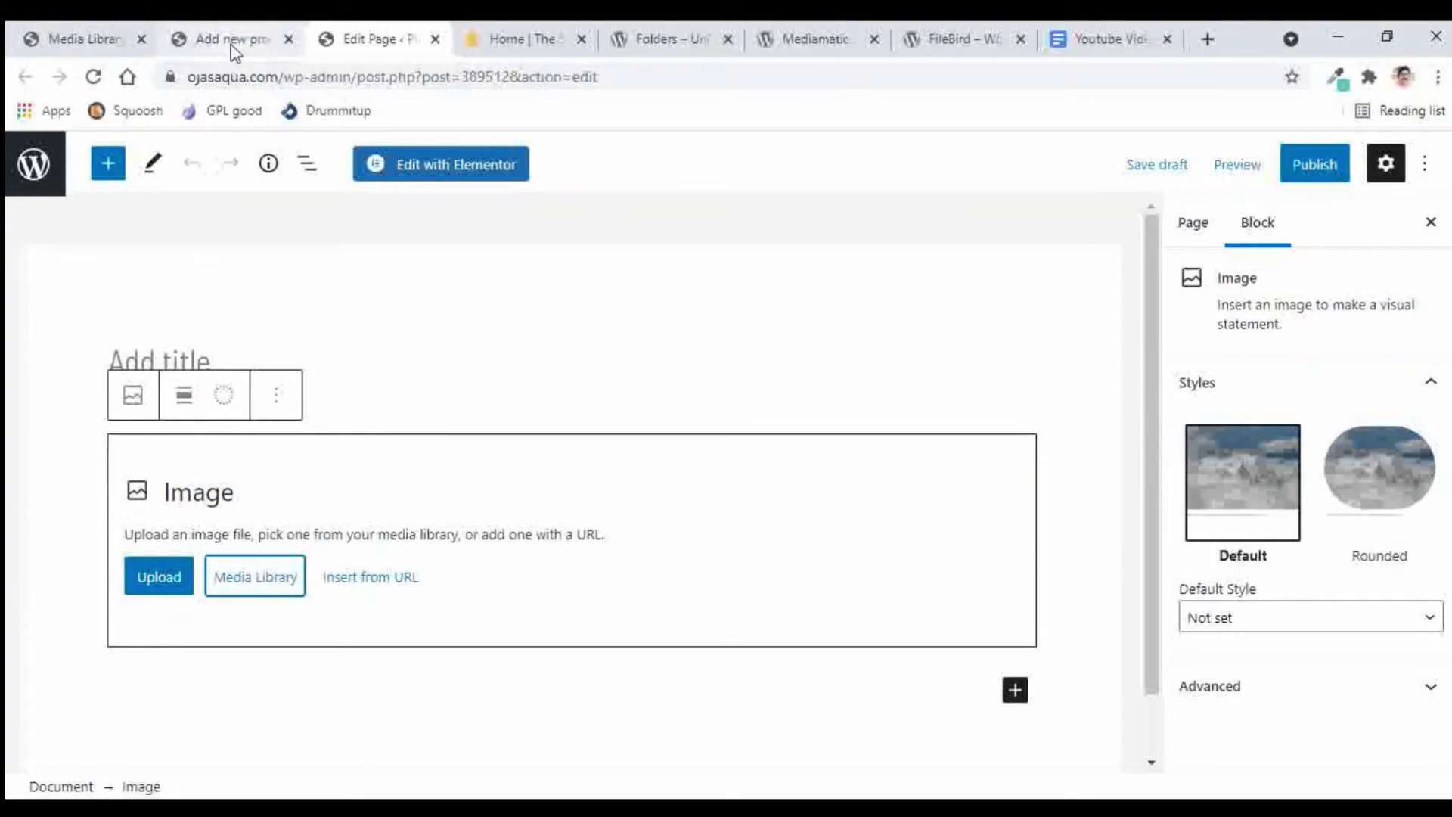
# Step: Return to the media library tab and move the chat bubble icon onto the Extras folder
pyautogui.click(83, 38)
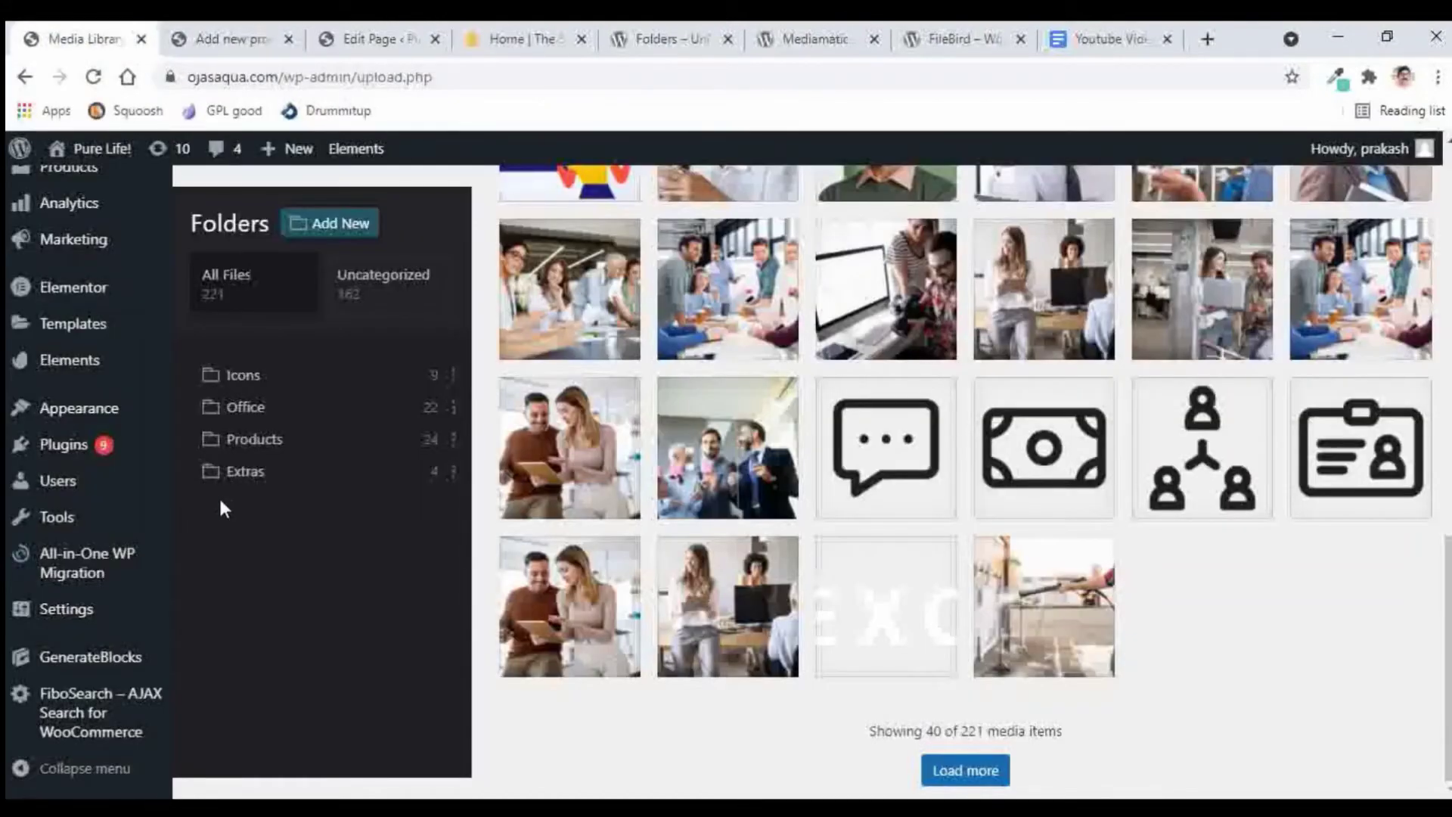
pyautogui.click(940, 428)
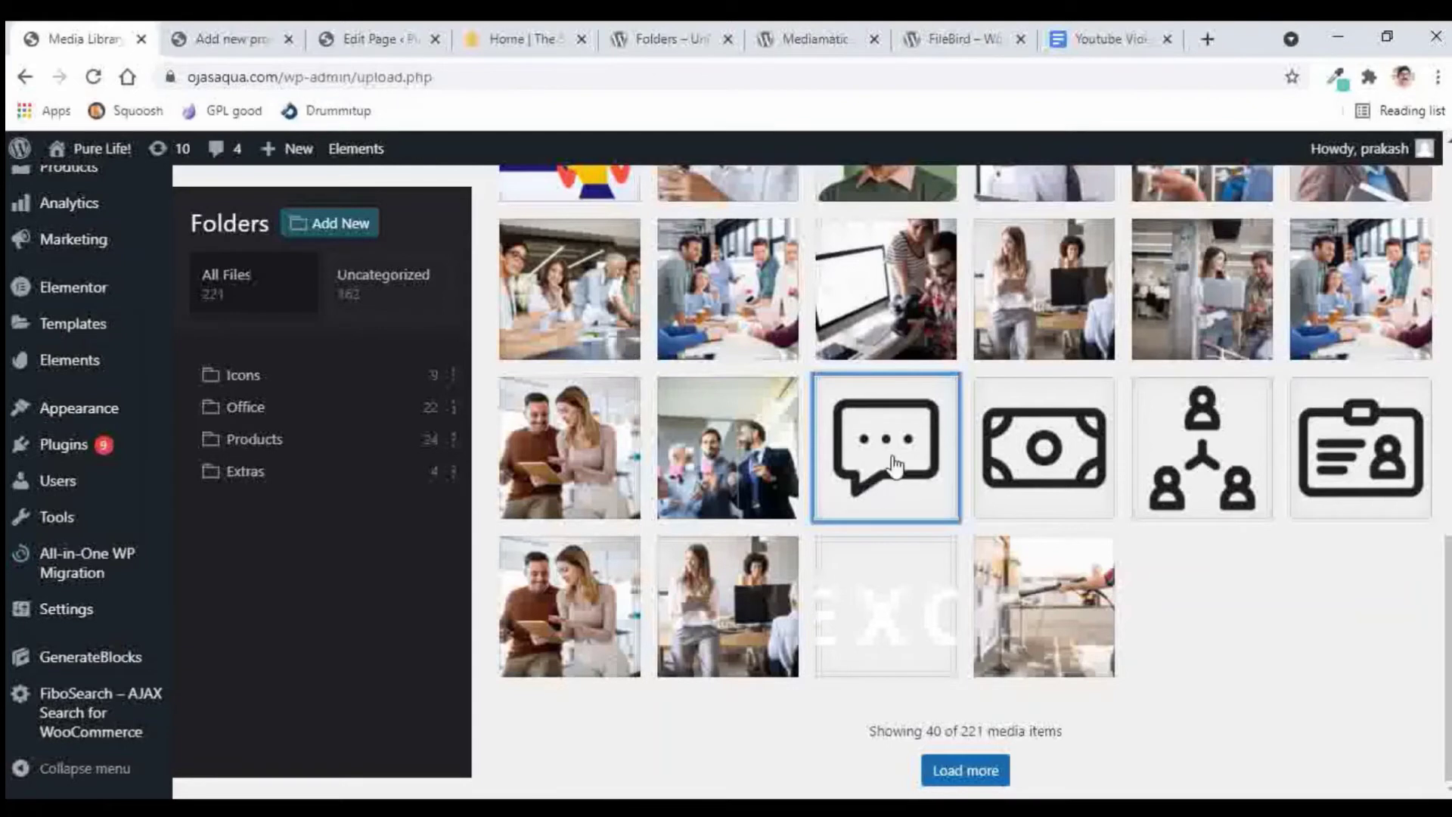
pyautogui.moveTo(894, 466); pyautogui.dragTo(252, 482)
# Step: Find Mediamatic Lite among the site's installed plugins and deactivate it
pyautogui.click(65, 452)
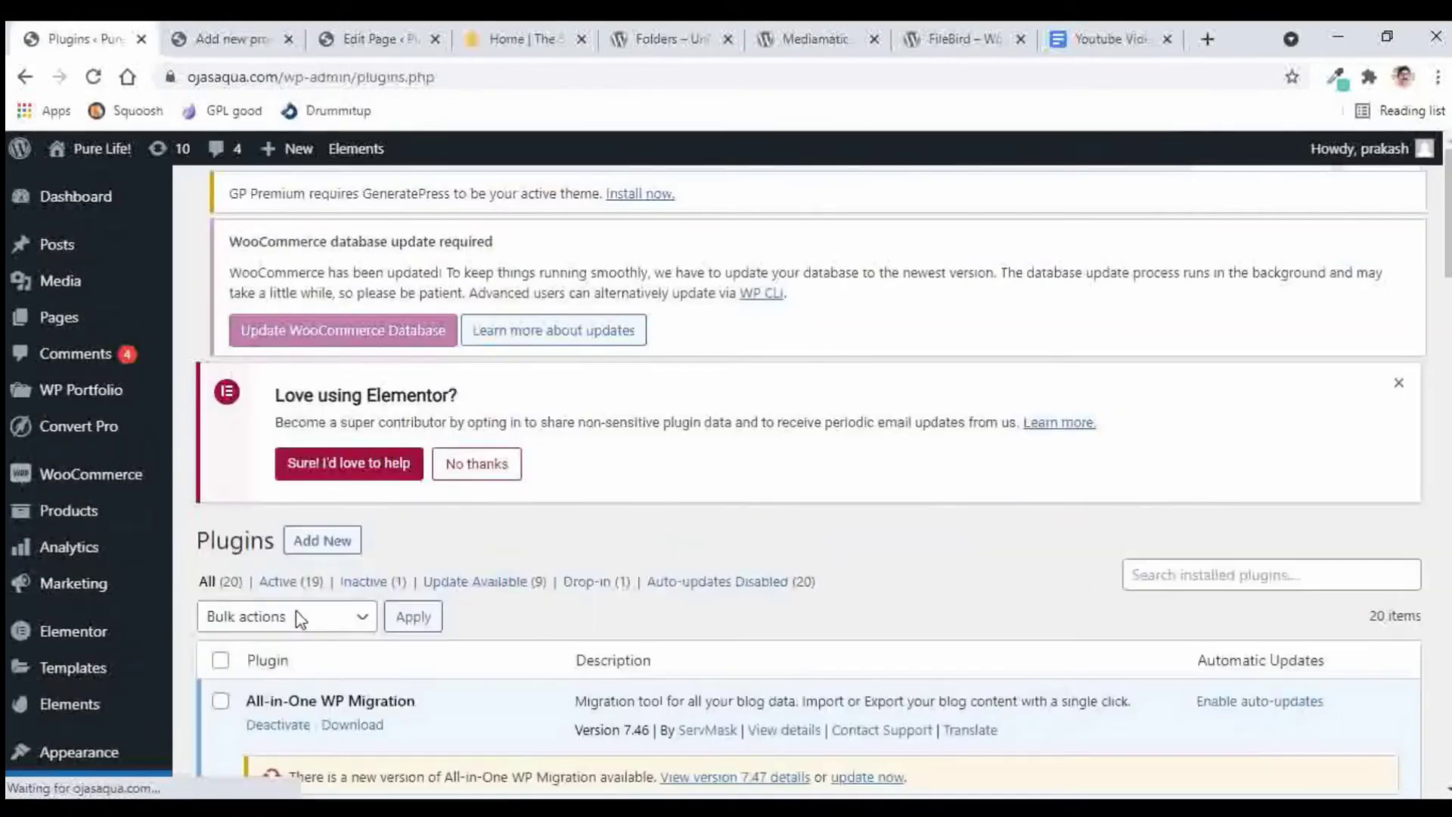
pyautogui.scroll(-10, 785, 493)
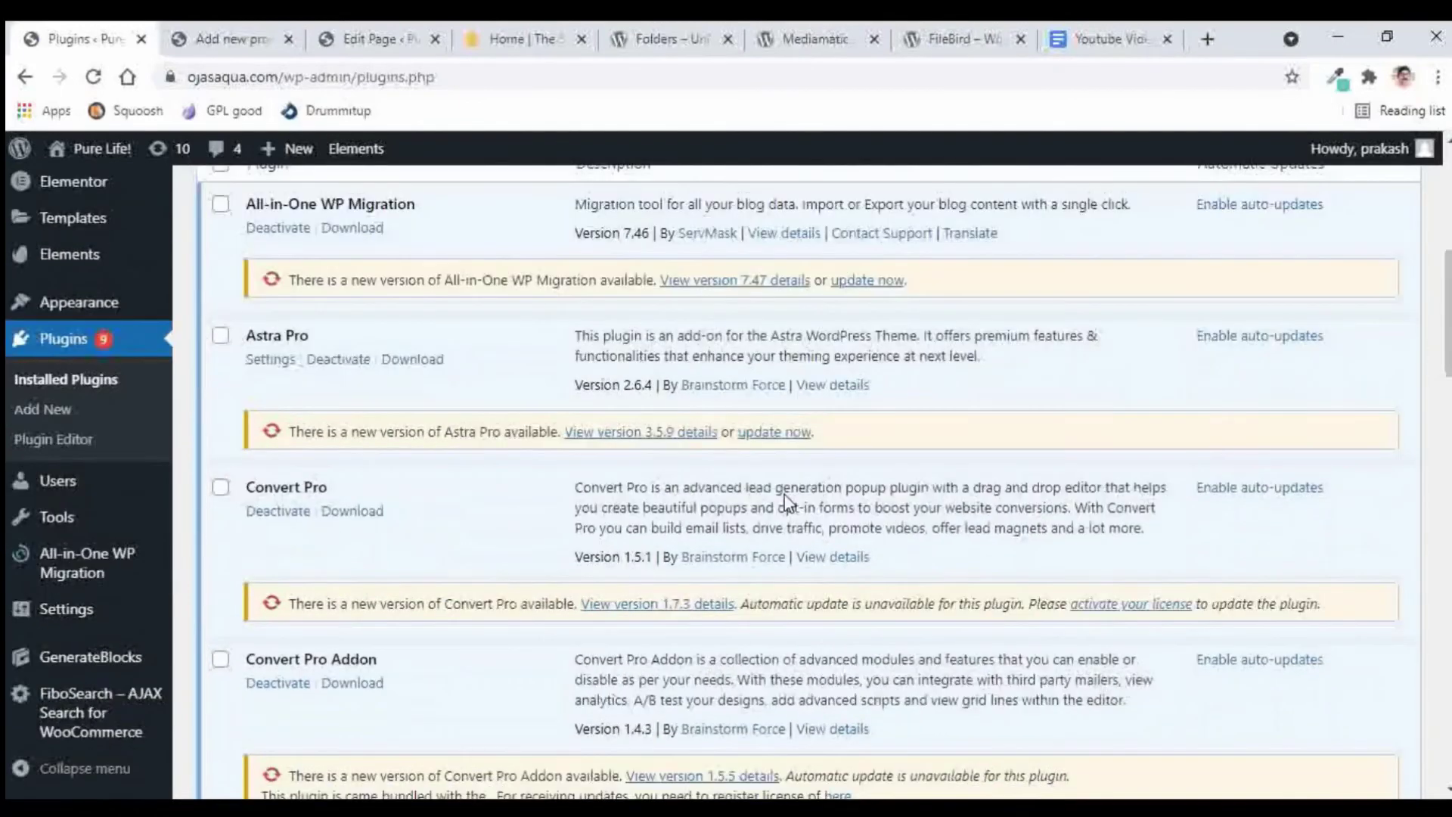
pyautogui.scroll(-14, 786, 493)
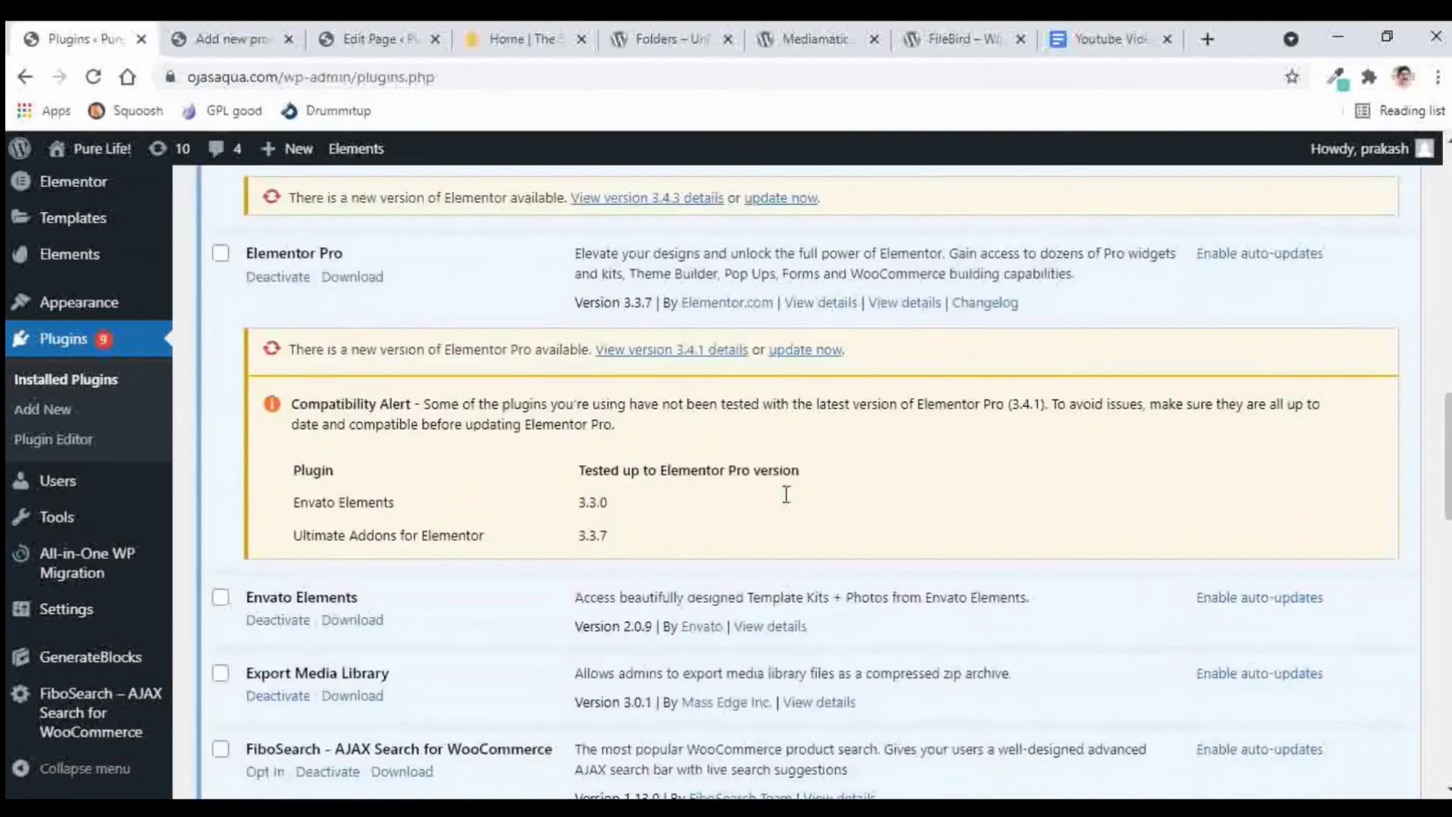
pyautogui.scroll(-4, 786, 493)
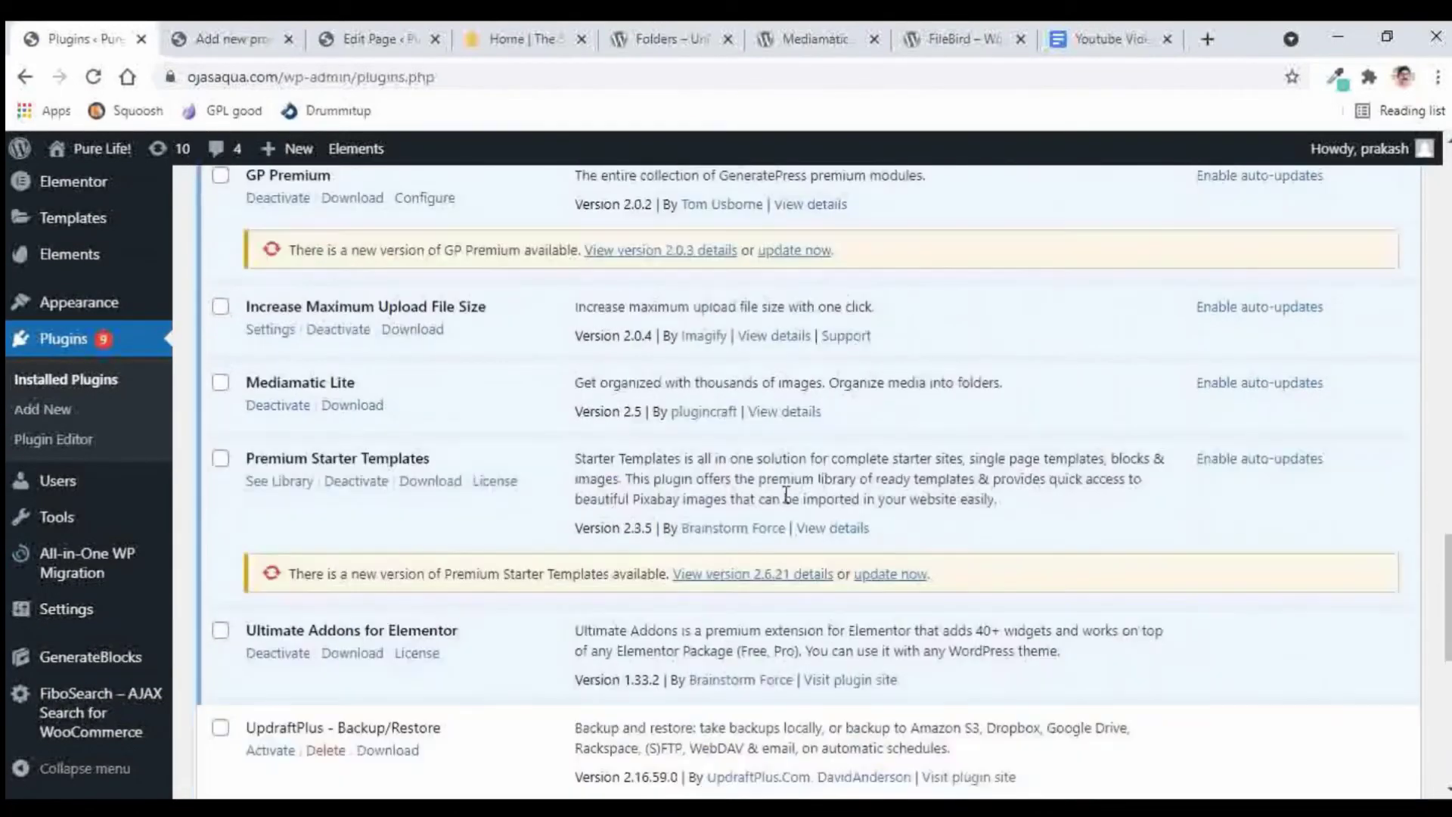
pyautogui.click(280, 408)
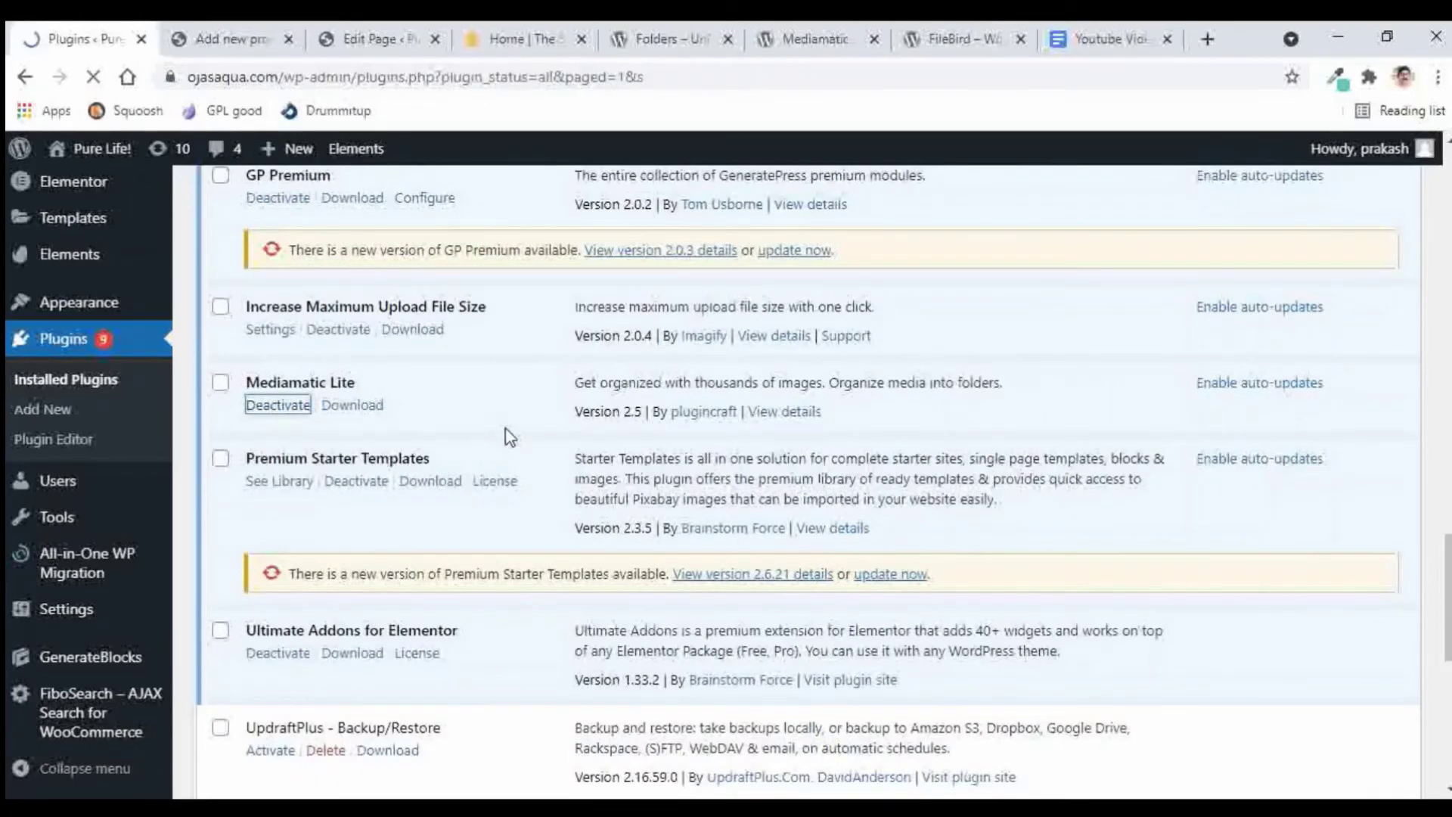
# Step: Delete the deactivated Mediamatic Lite plugin and confirm its removal
pyautogui.scroll(-15, 906, 437)
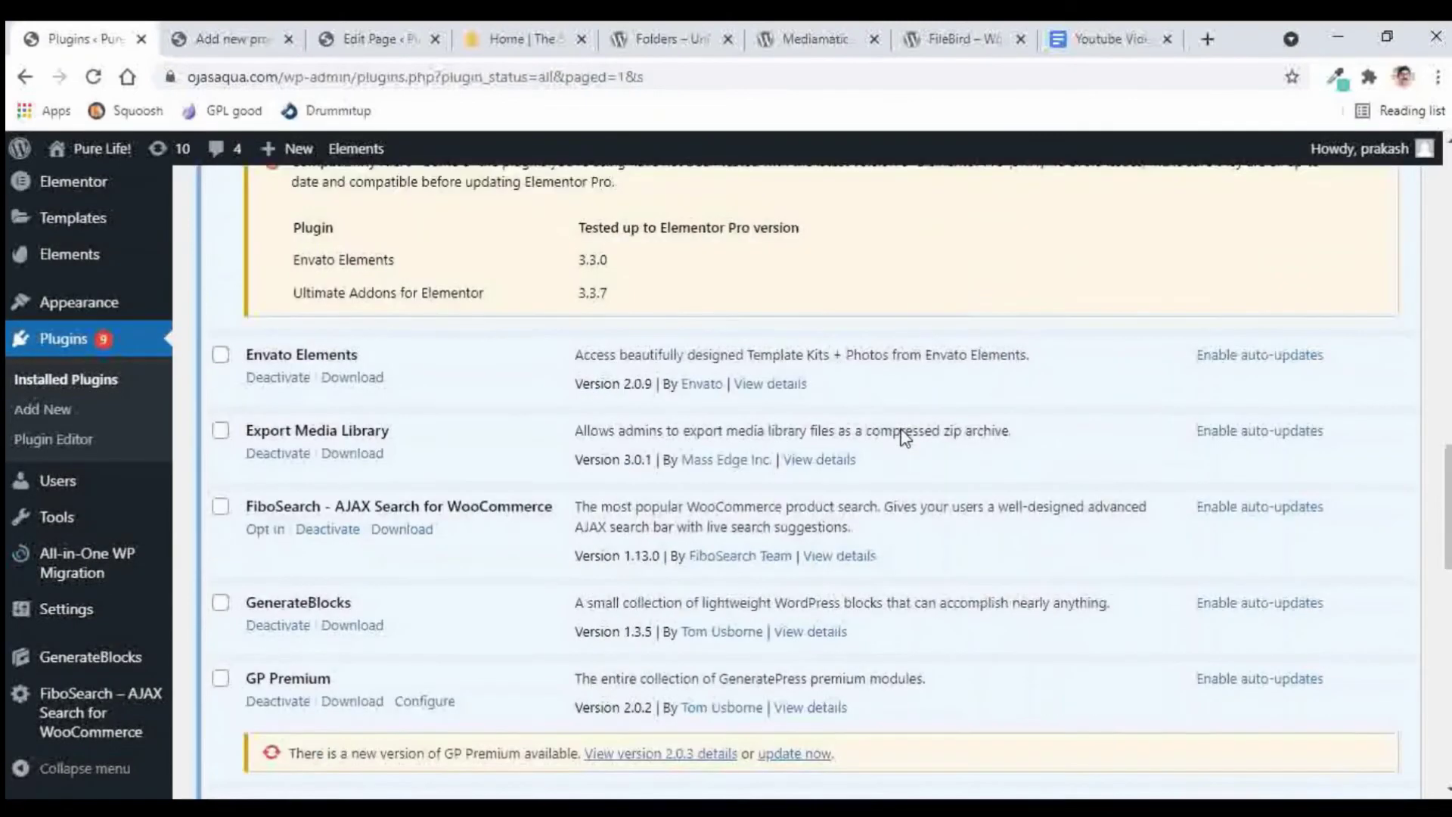
pyautogui.click(325, 678)
pyautogui.click(835, 197)
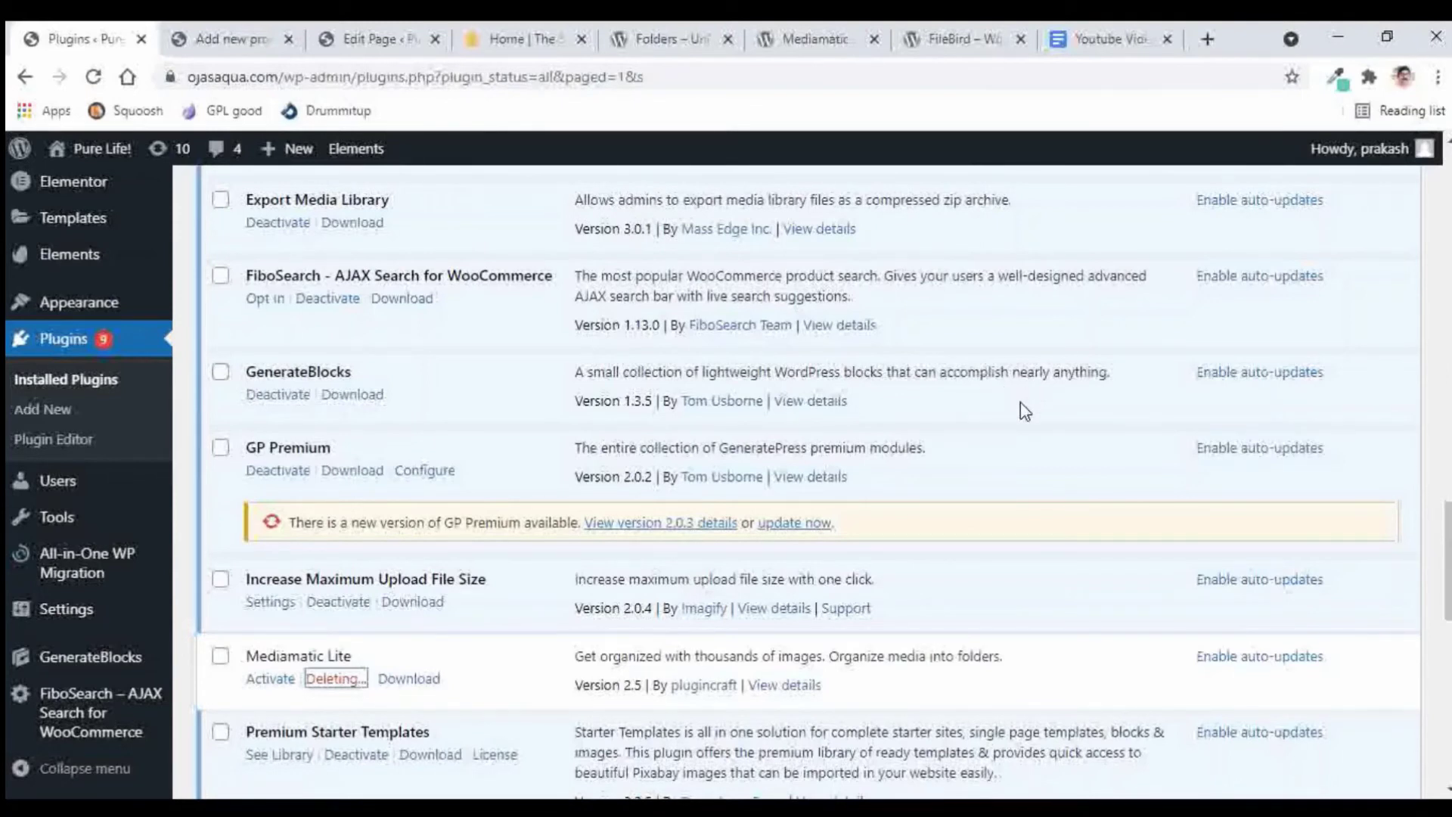
# Step: Search the directory of new plugins for Filebird
pyautogui.click(46, 412)
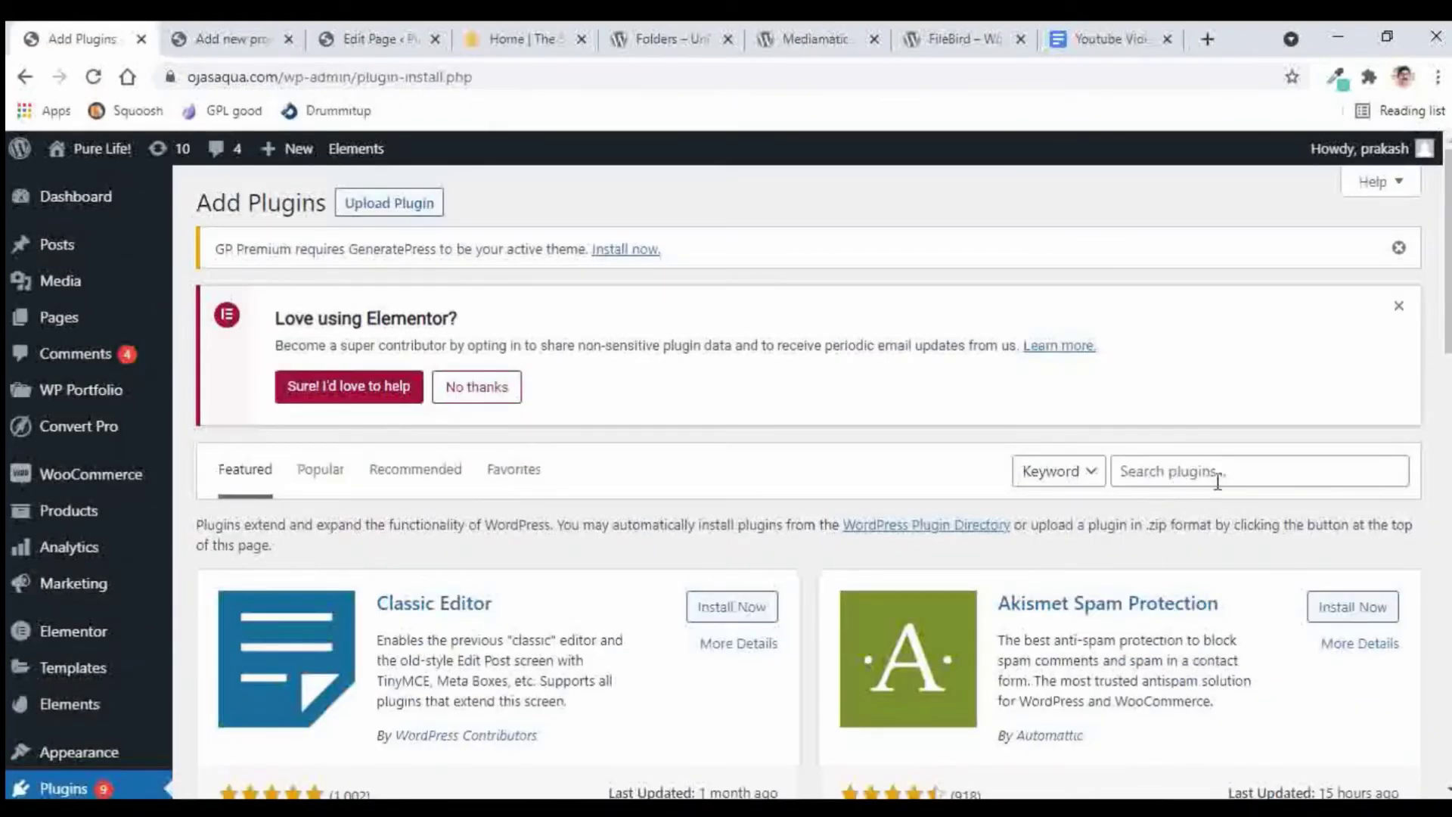
pyautogui.click(1197, 469)
pyautogui.press('Return')
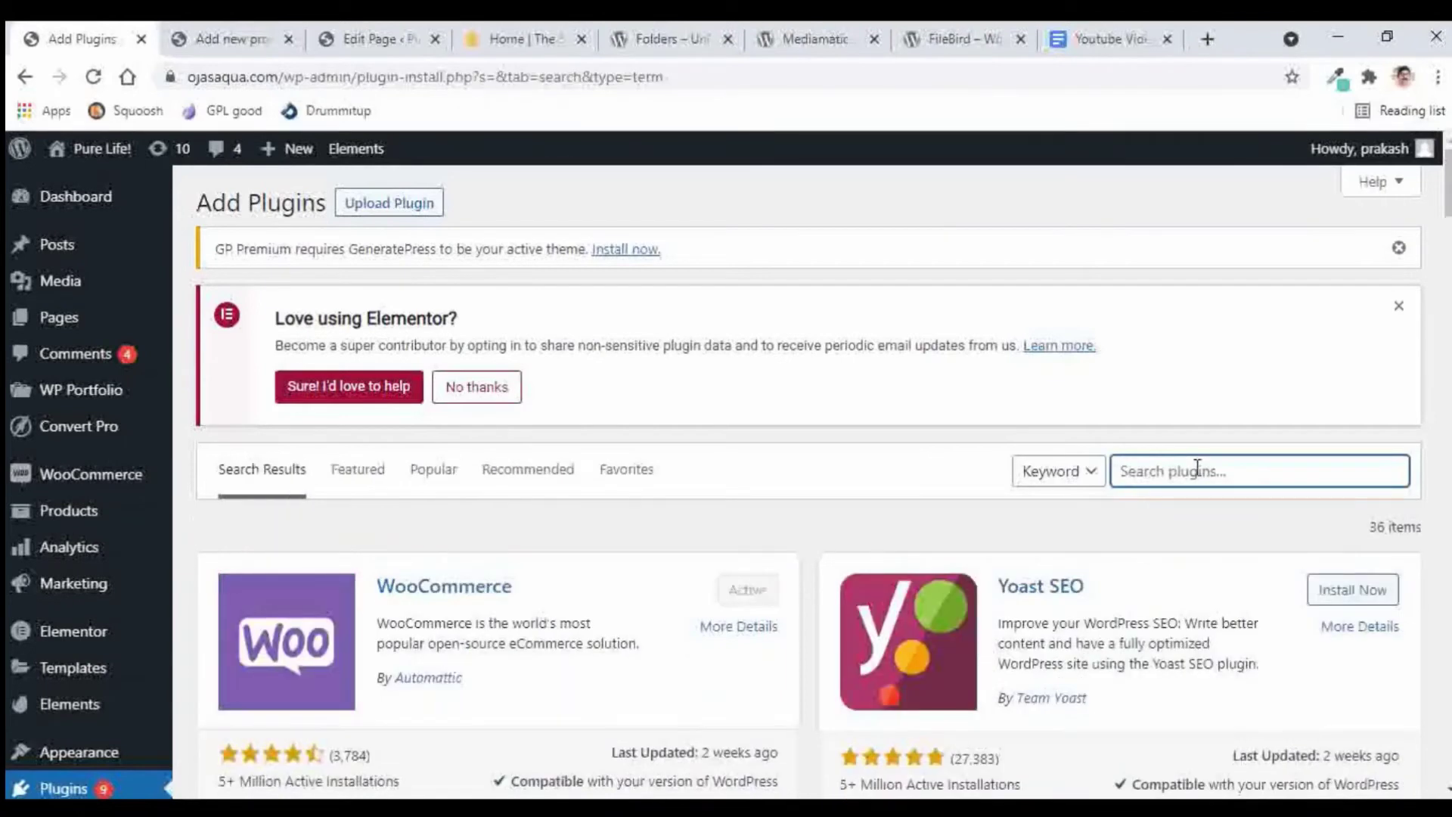
pyautogui.write('File')
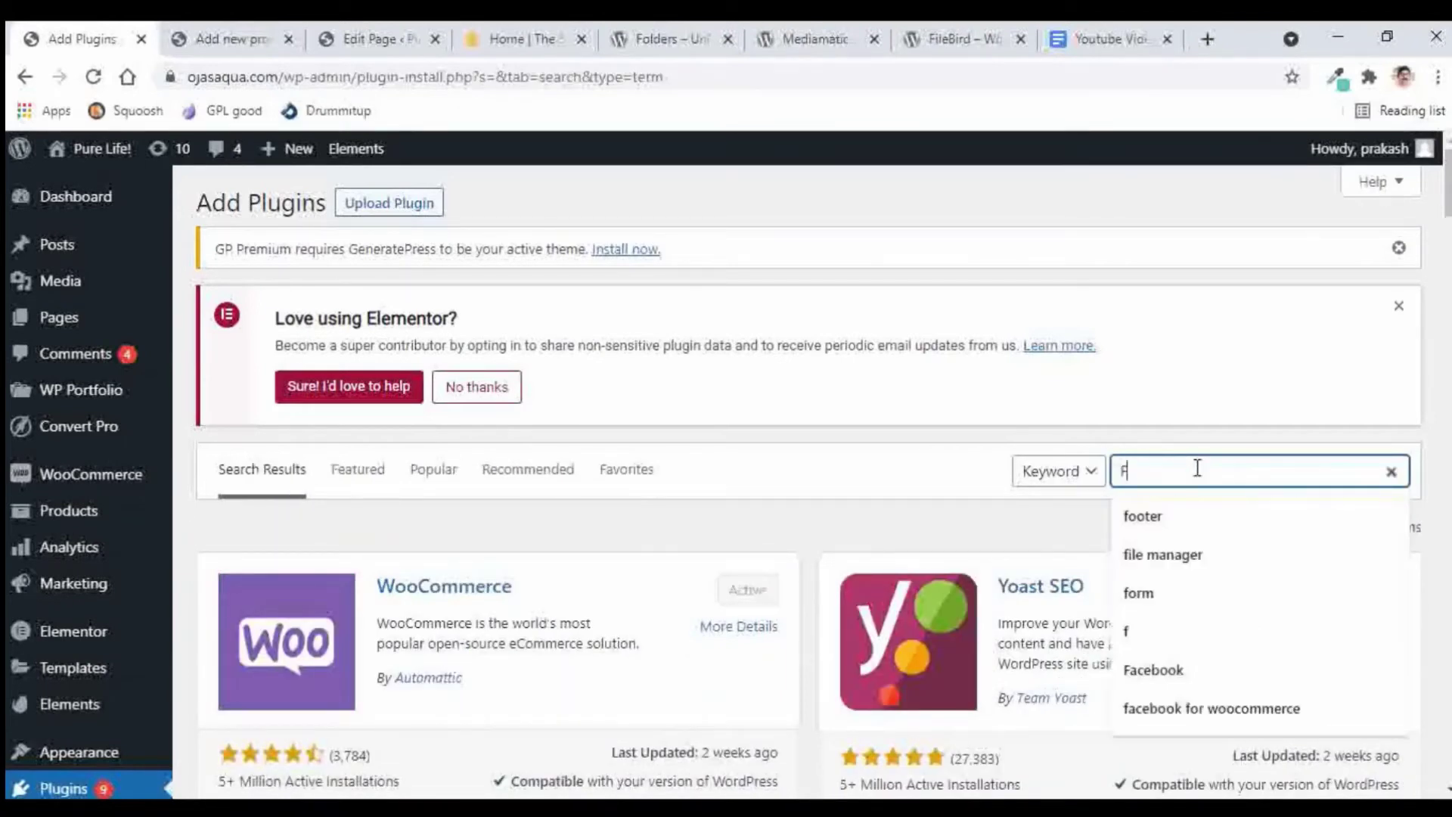
pyautogui.write('bird')
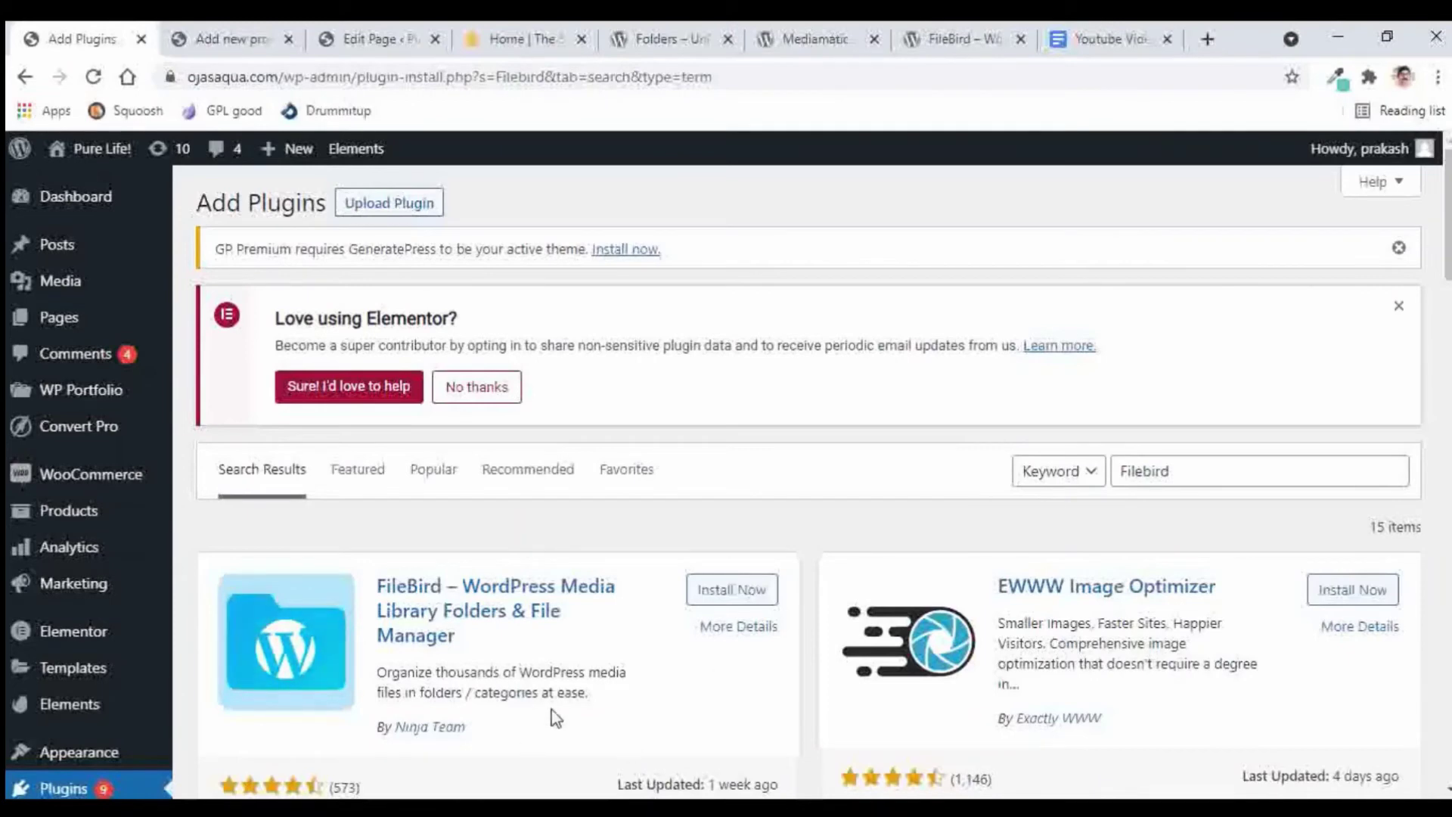
# Step: Install and activate the FileBird – WordPress Media Library Folders & File Manager plugin
pyautogui.scroll(-1, 551, 710)
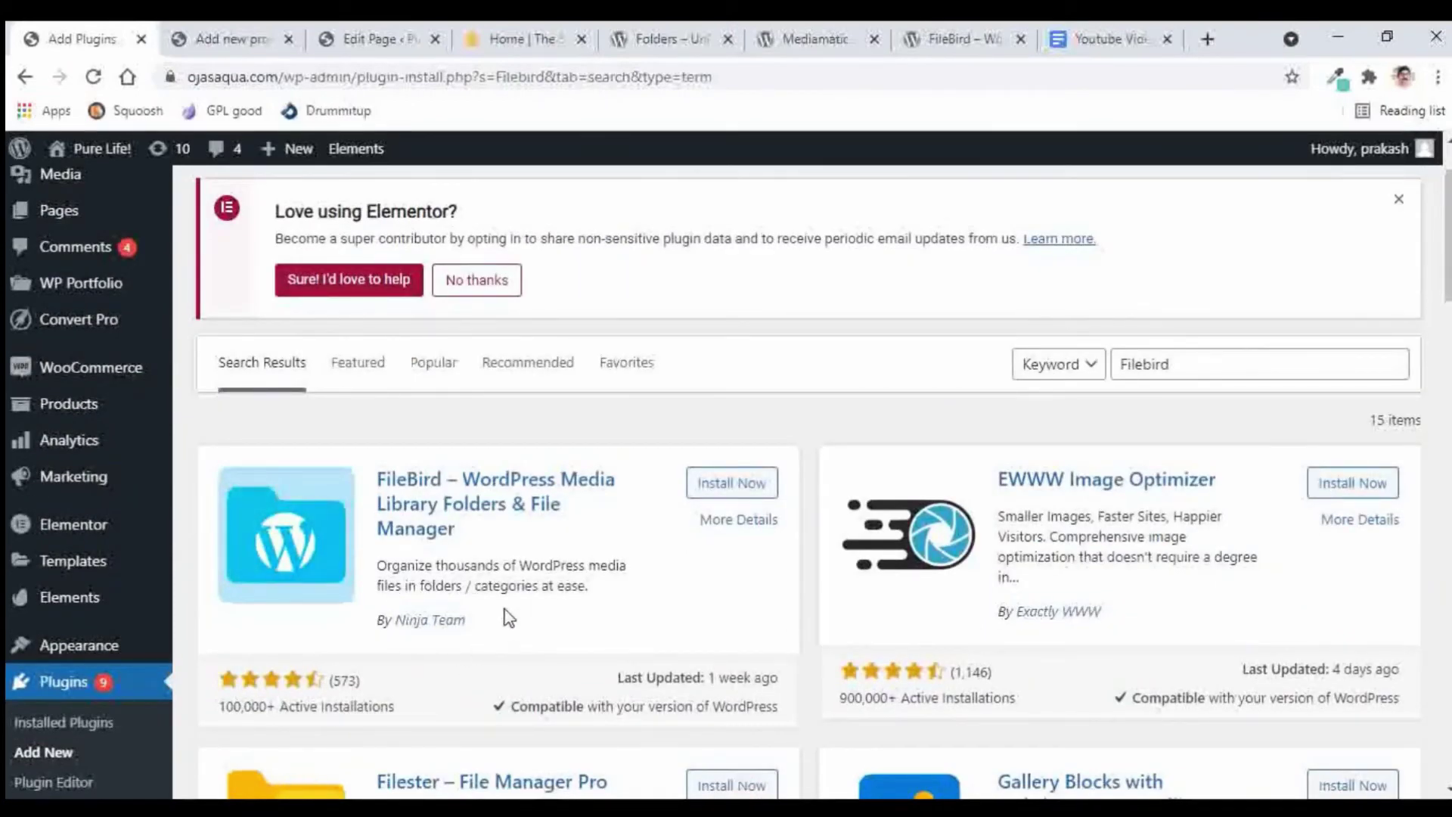
pyautogui.click(749, 488)
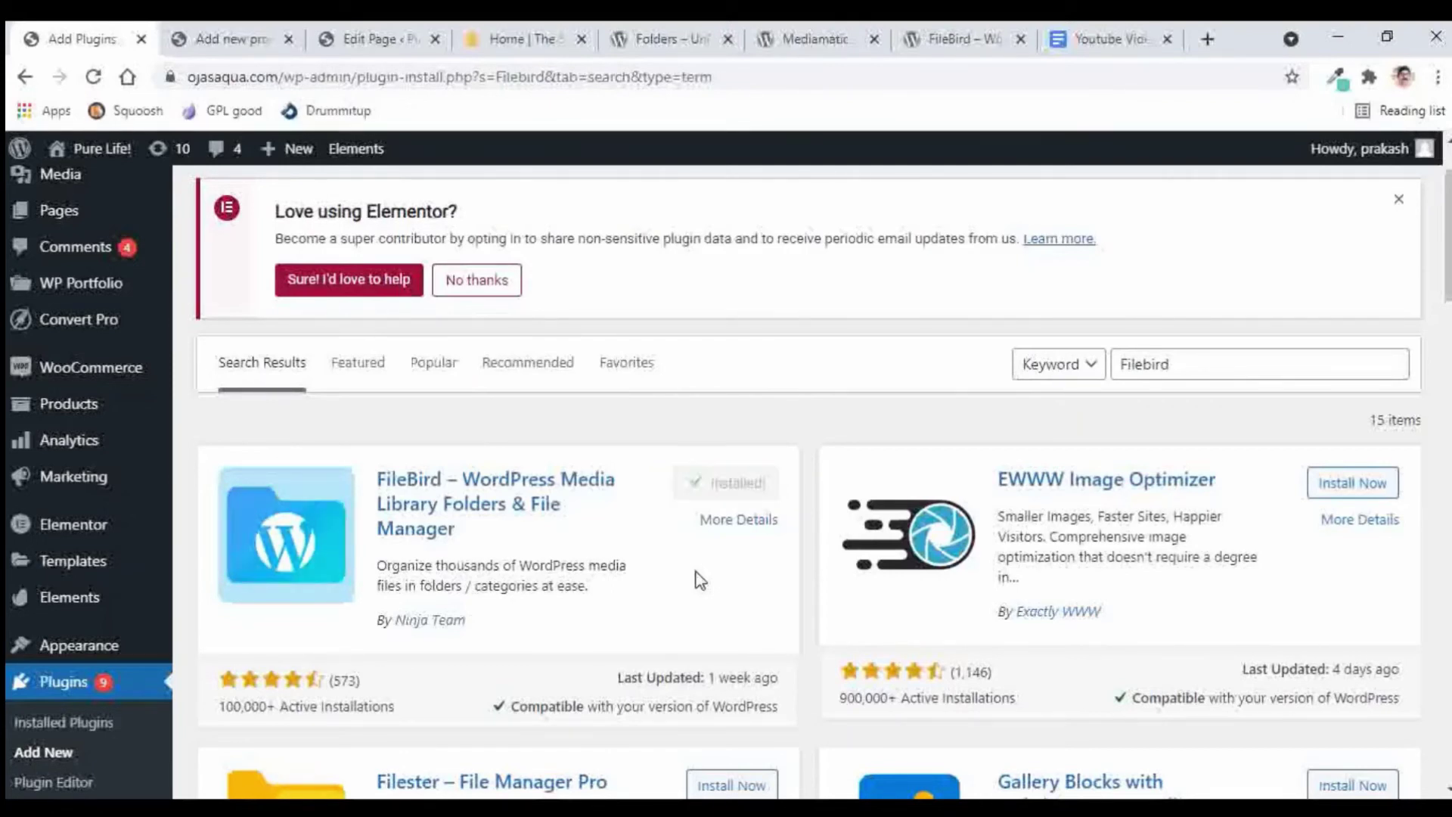
pyautogui.click(739, 485)
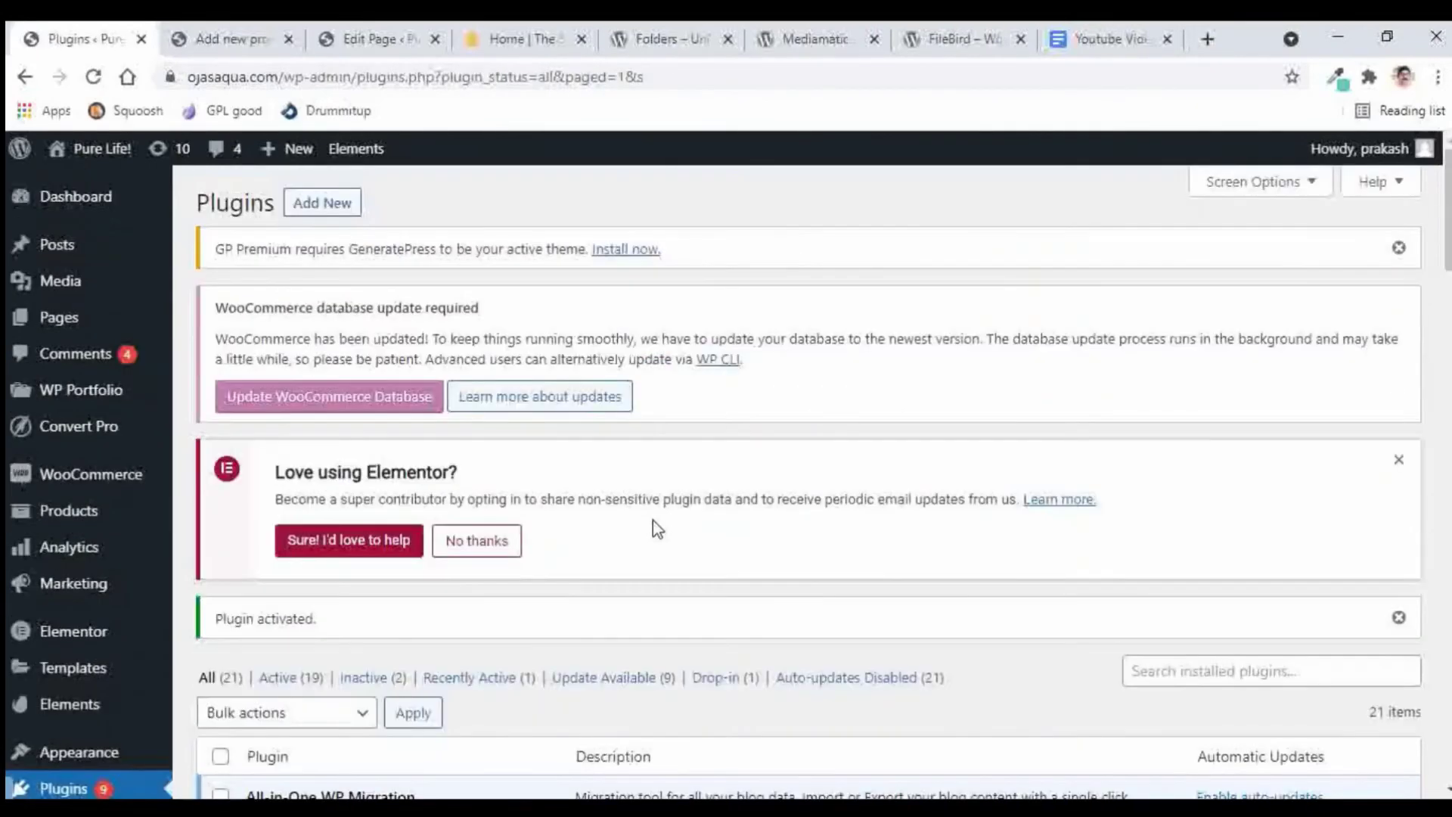
# Step: In the media library, create a new FileBird folder named Popular
pyautogui.moveTo(67, 295)
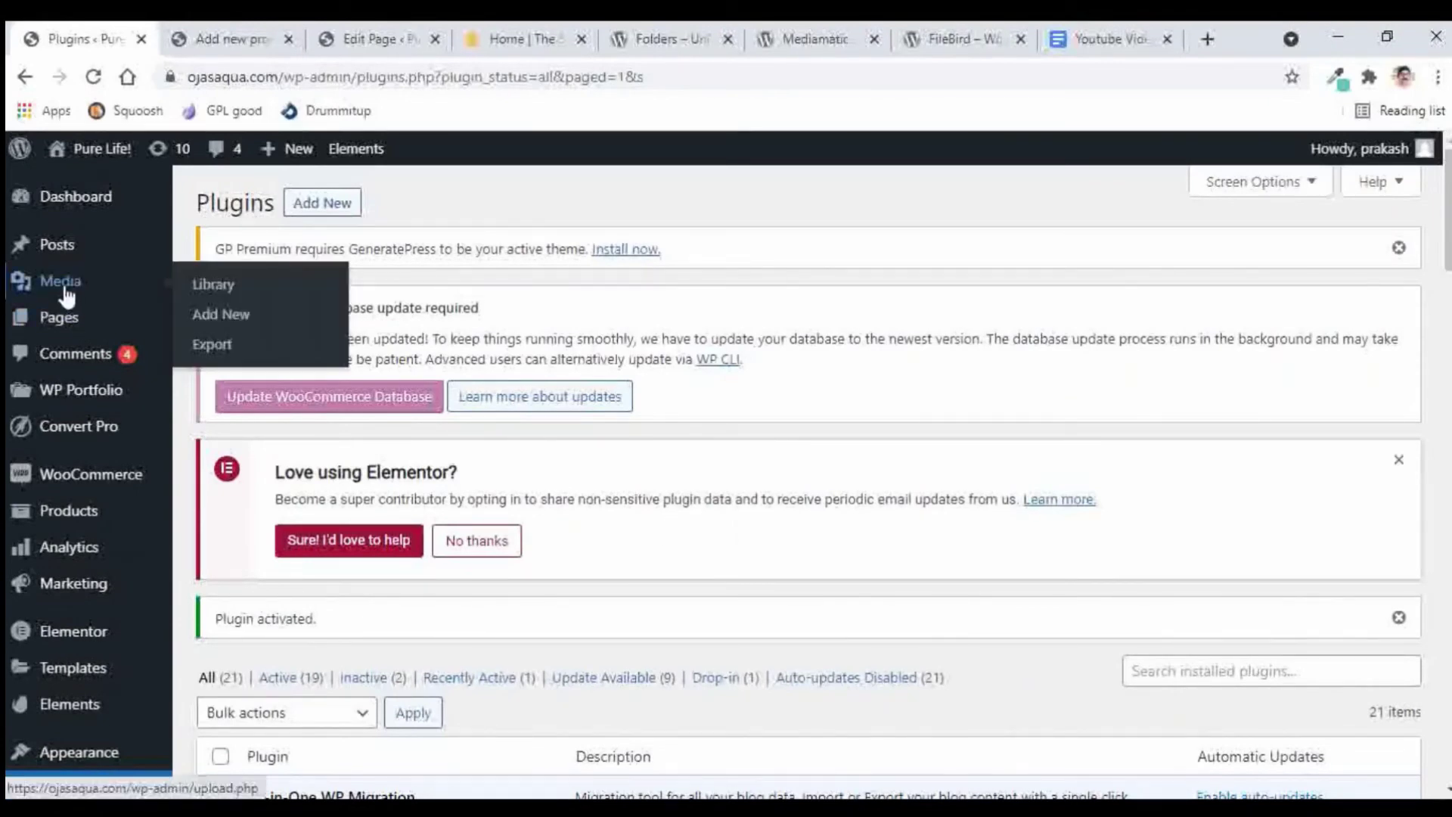
pyautogui.click(62, 283)
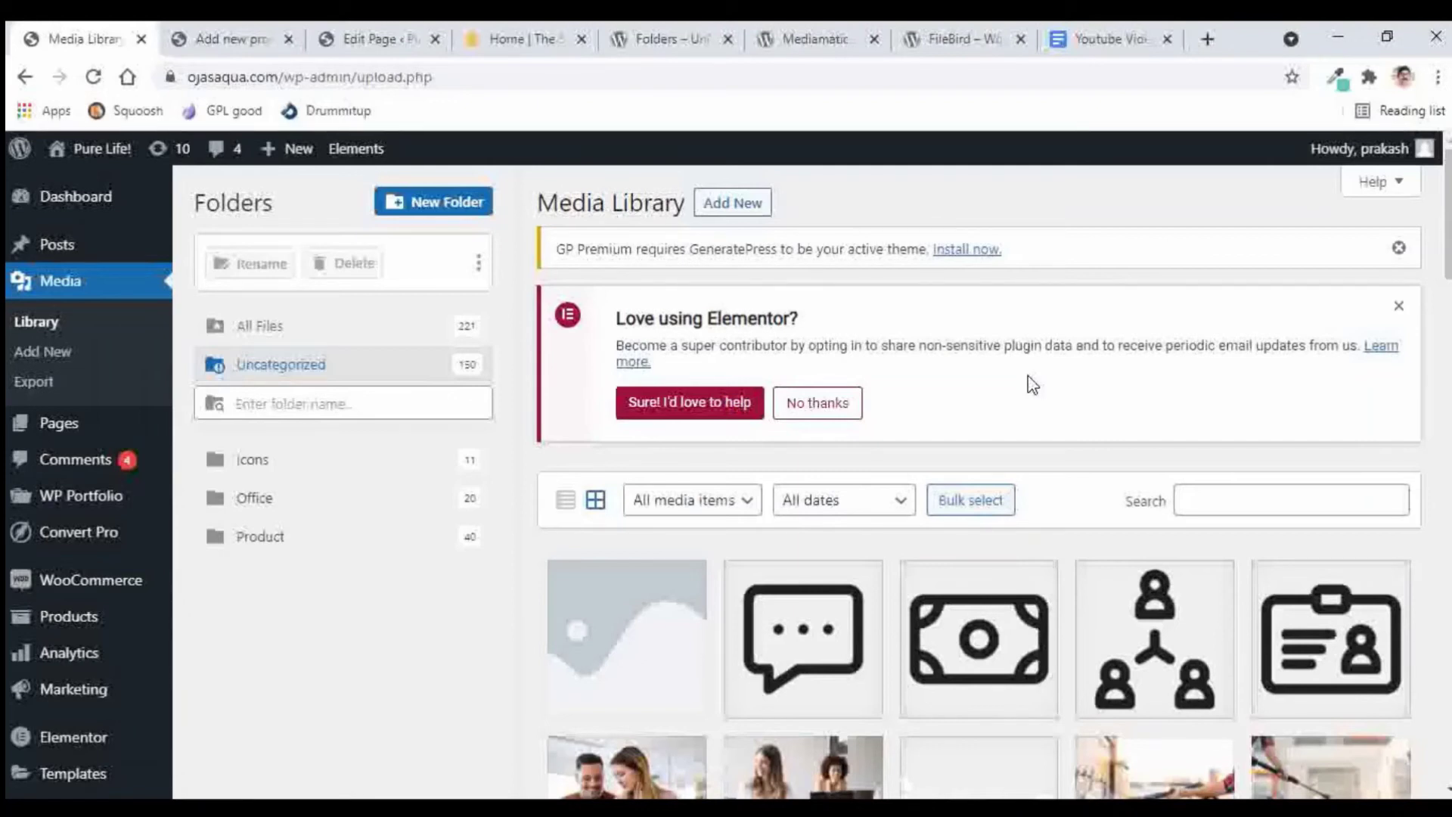
pyautogui.click(429, 208)
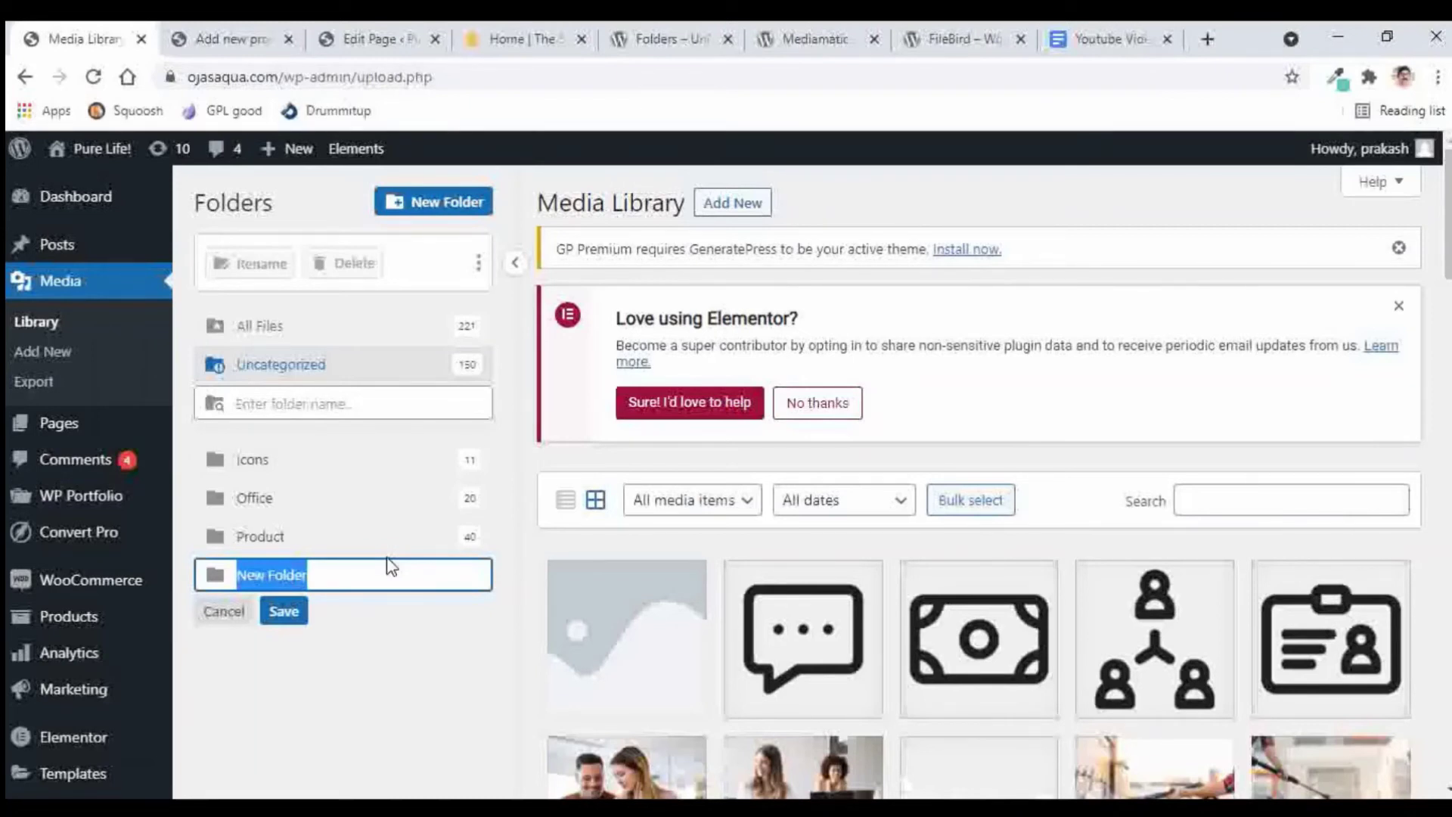
pyautogui.write('Popular')
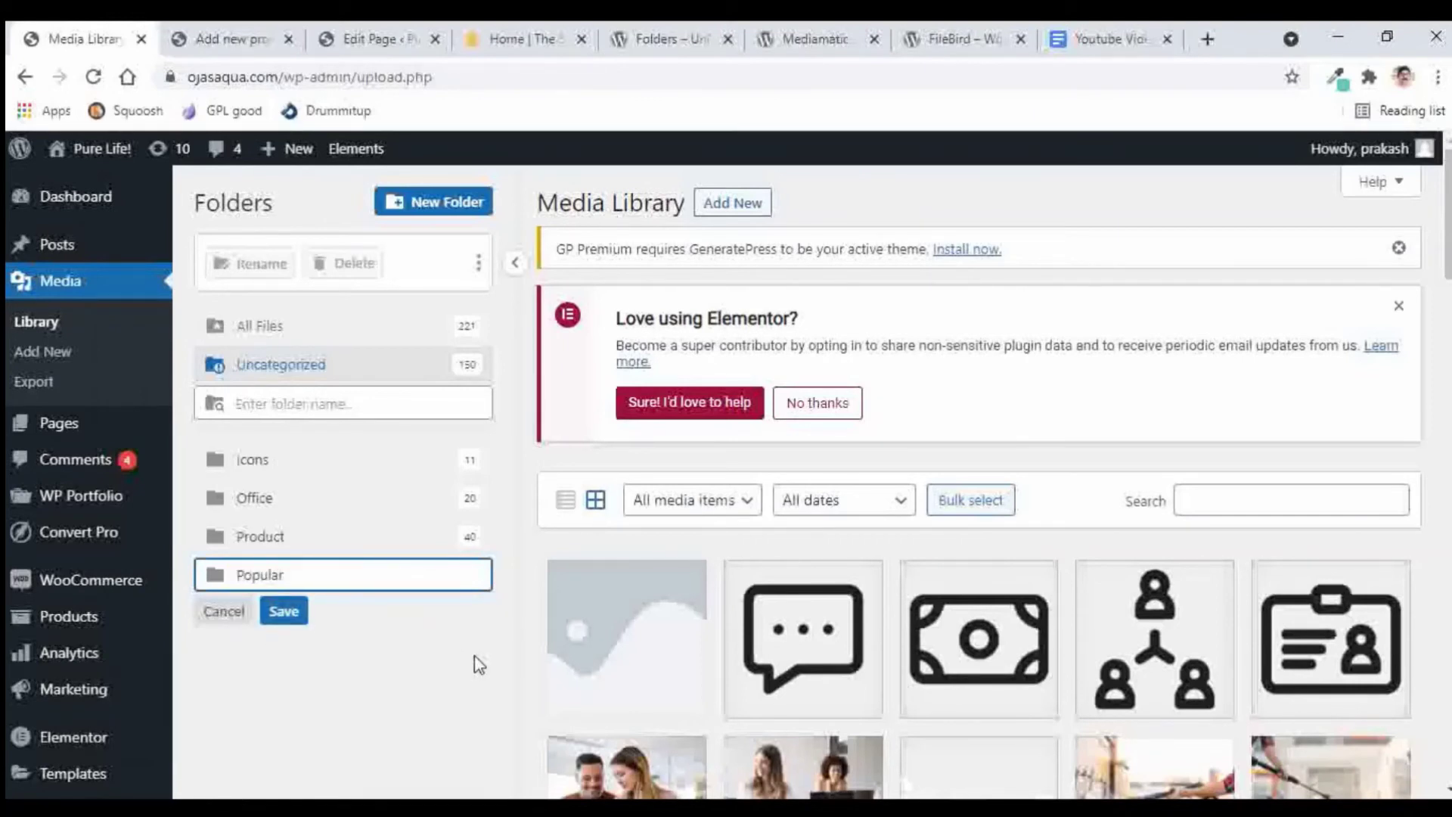
pyautogui.press('Return')
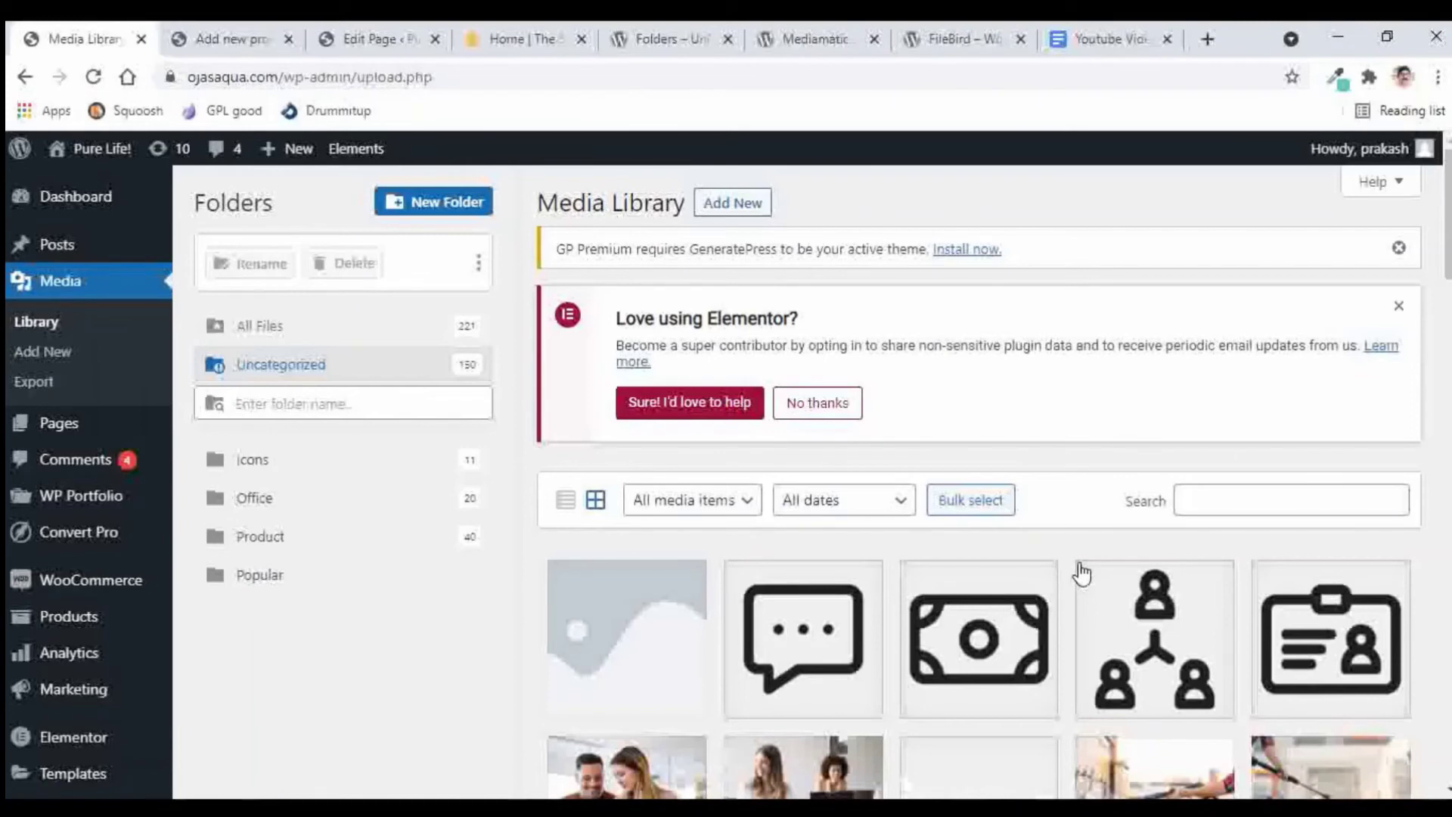
# Step: Bulk-select the five adjacent white logo images among the uncategorized files and move them into the Popular folder
pyautogui.scroll(-10, 1025, 597)
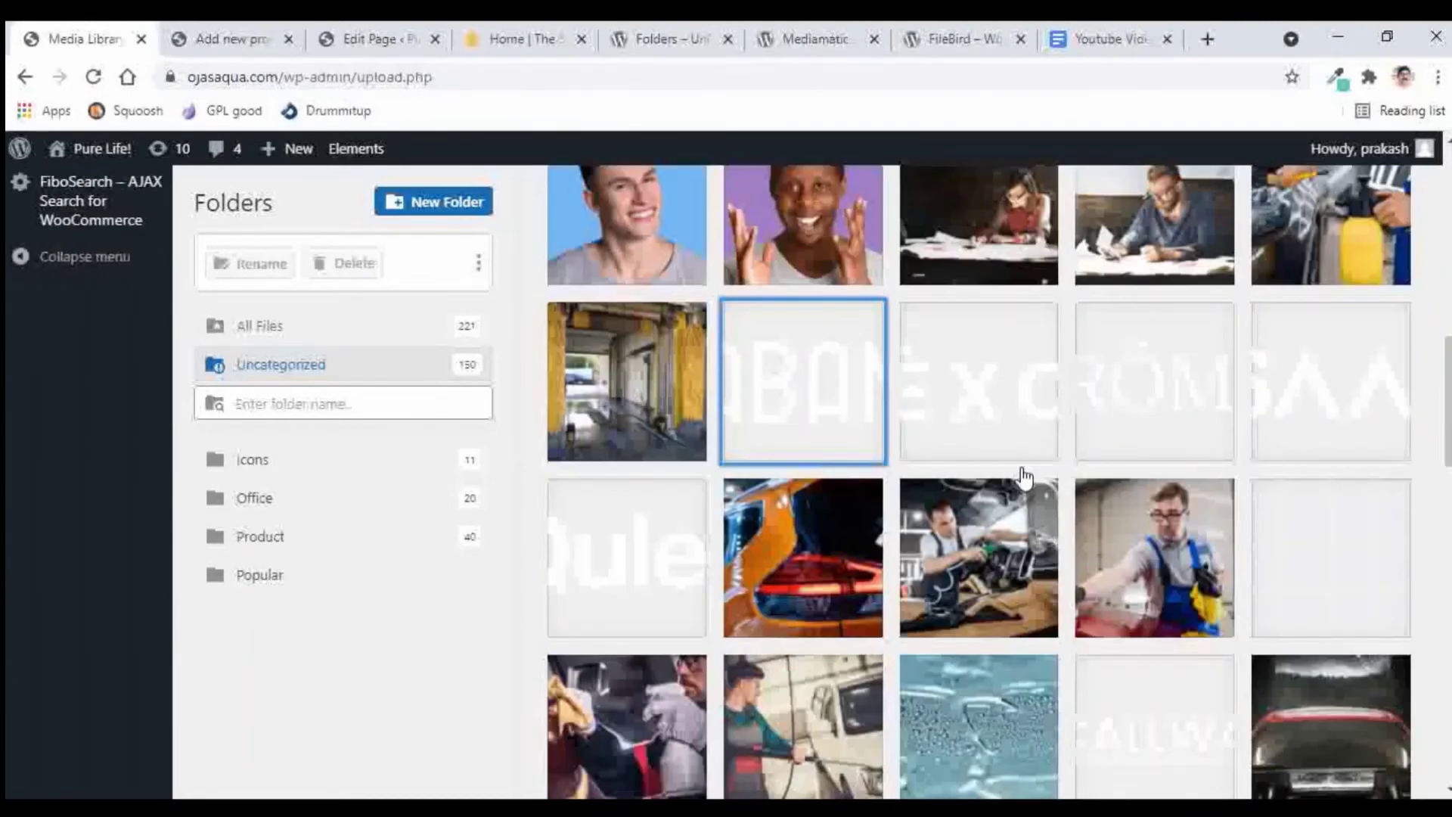
pyautogui.scroll(10, 1025, 476)
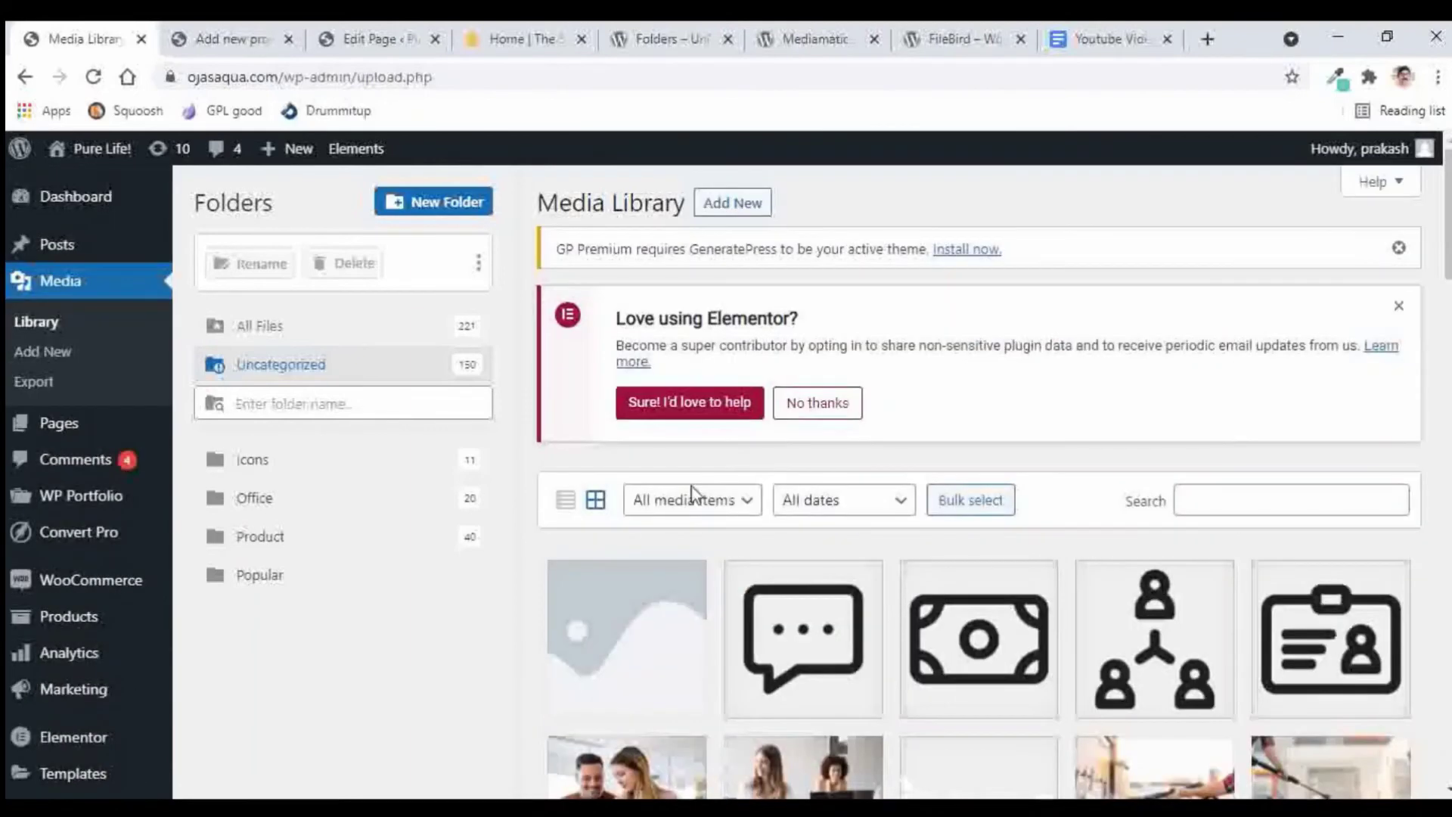
pyautogui.click(976, 504)
pyautogui.scroll(-5, 1064, 488)
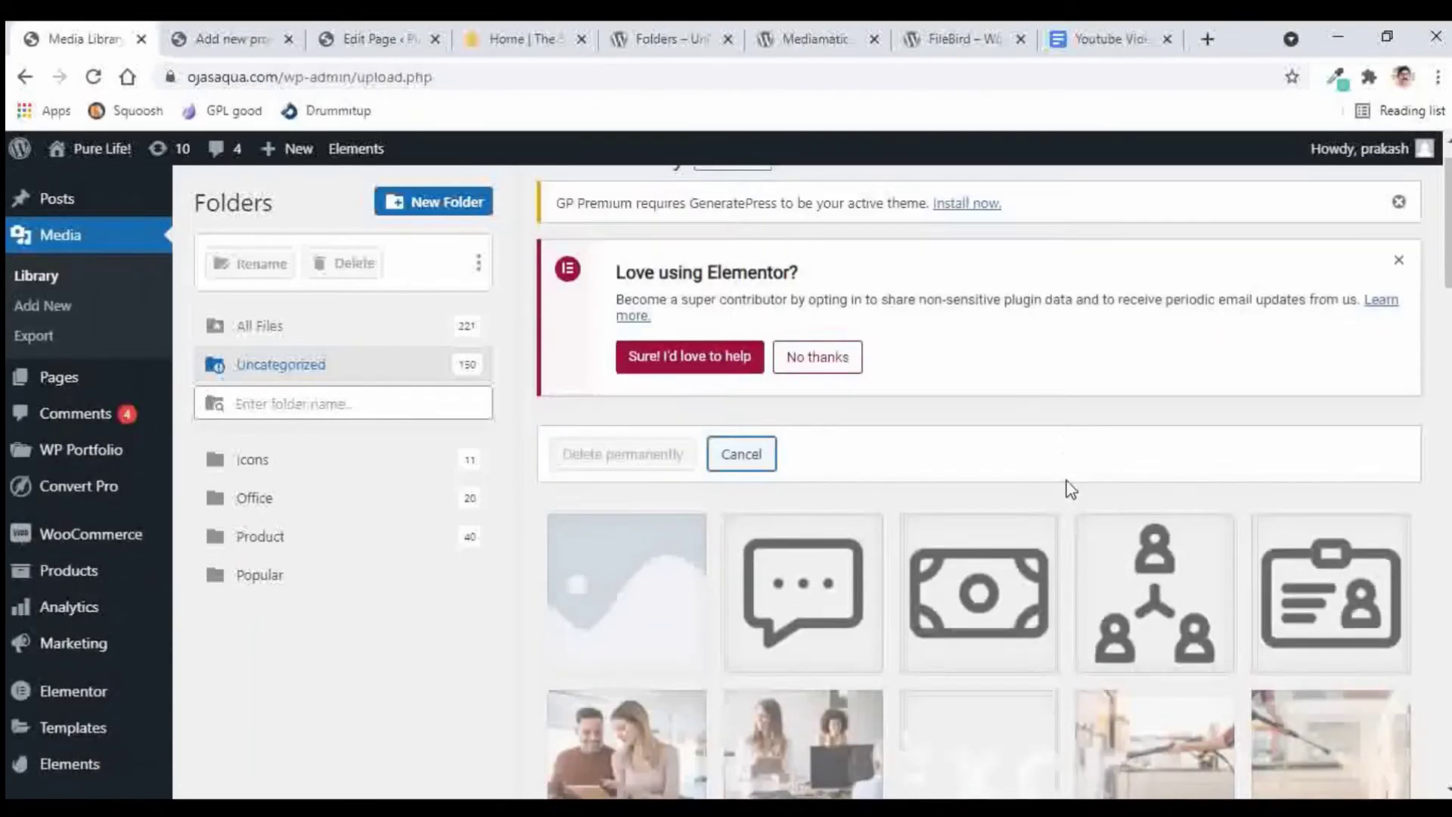
pyautogui.scroll(-4, 1066, 492)
pyautogui.click(800, 311)
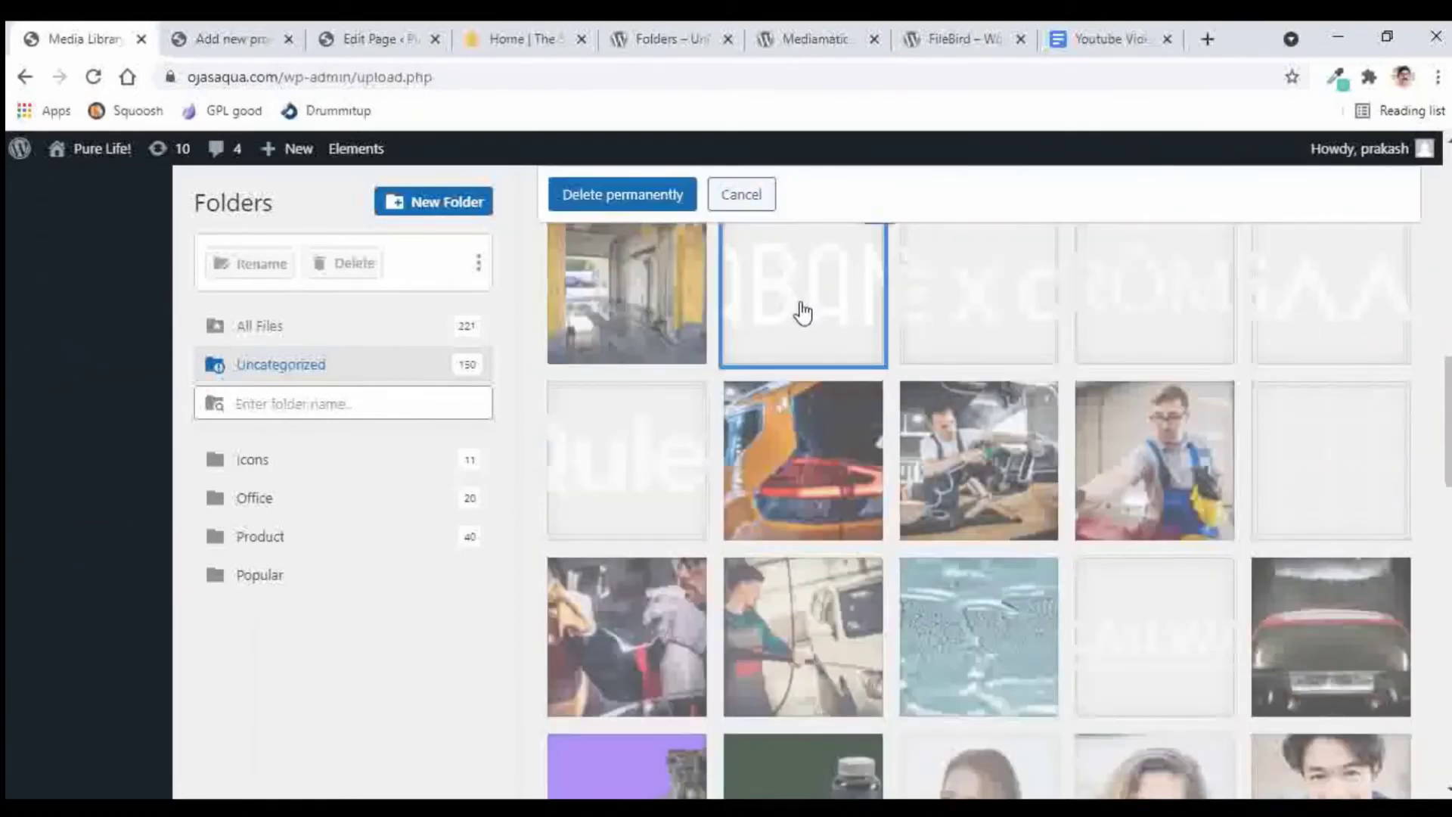
pyautogui.keyDown('shift'); pyautogui.click(643, 469); pyautogui.keyUp('shift')
pyautogui.moveTo(972, 325); pyautogui.dragTo(280, 577)
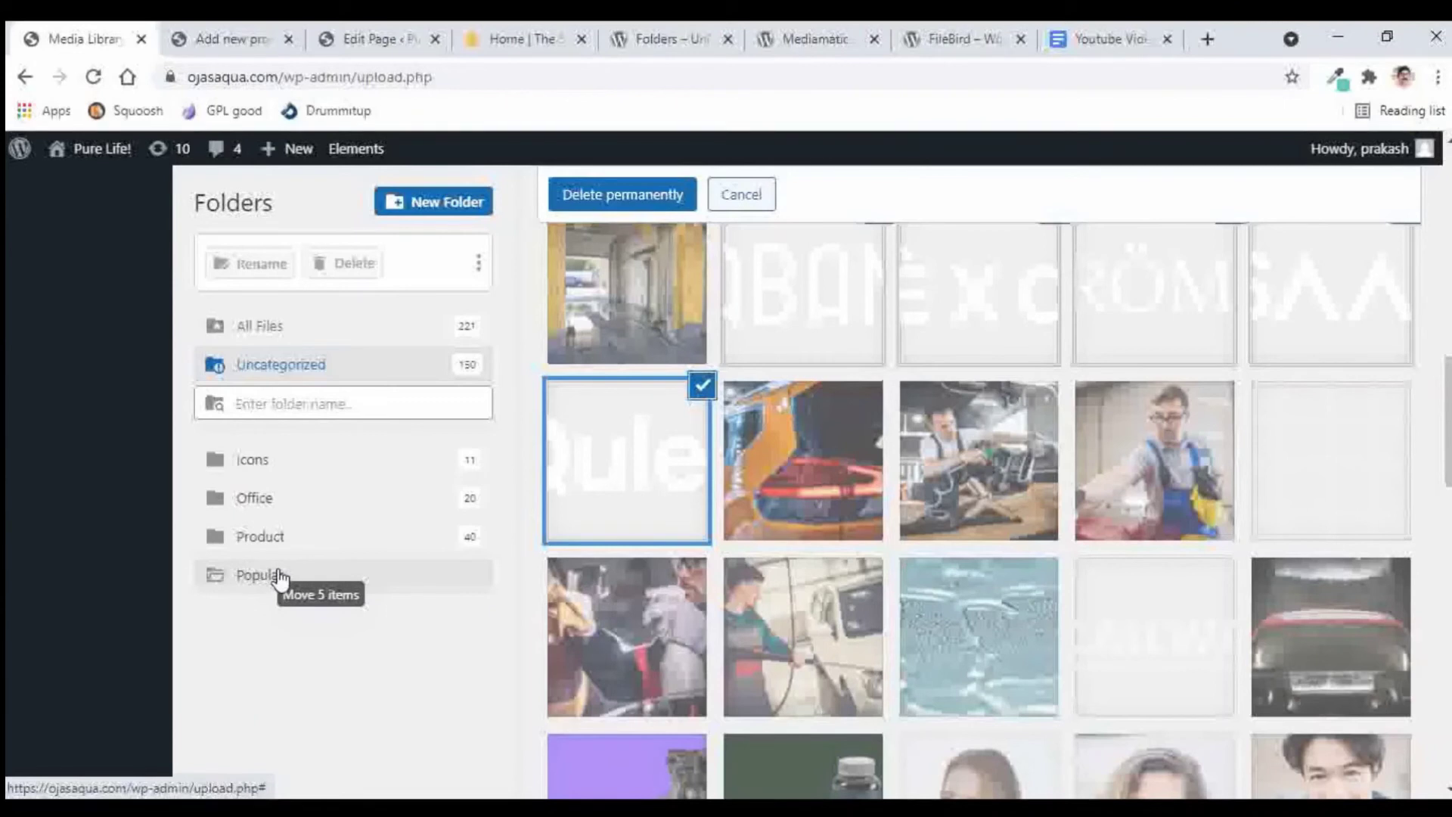
pyautogui.moveTo(280, 578); pyautogui.dragTo(240, 588)
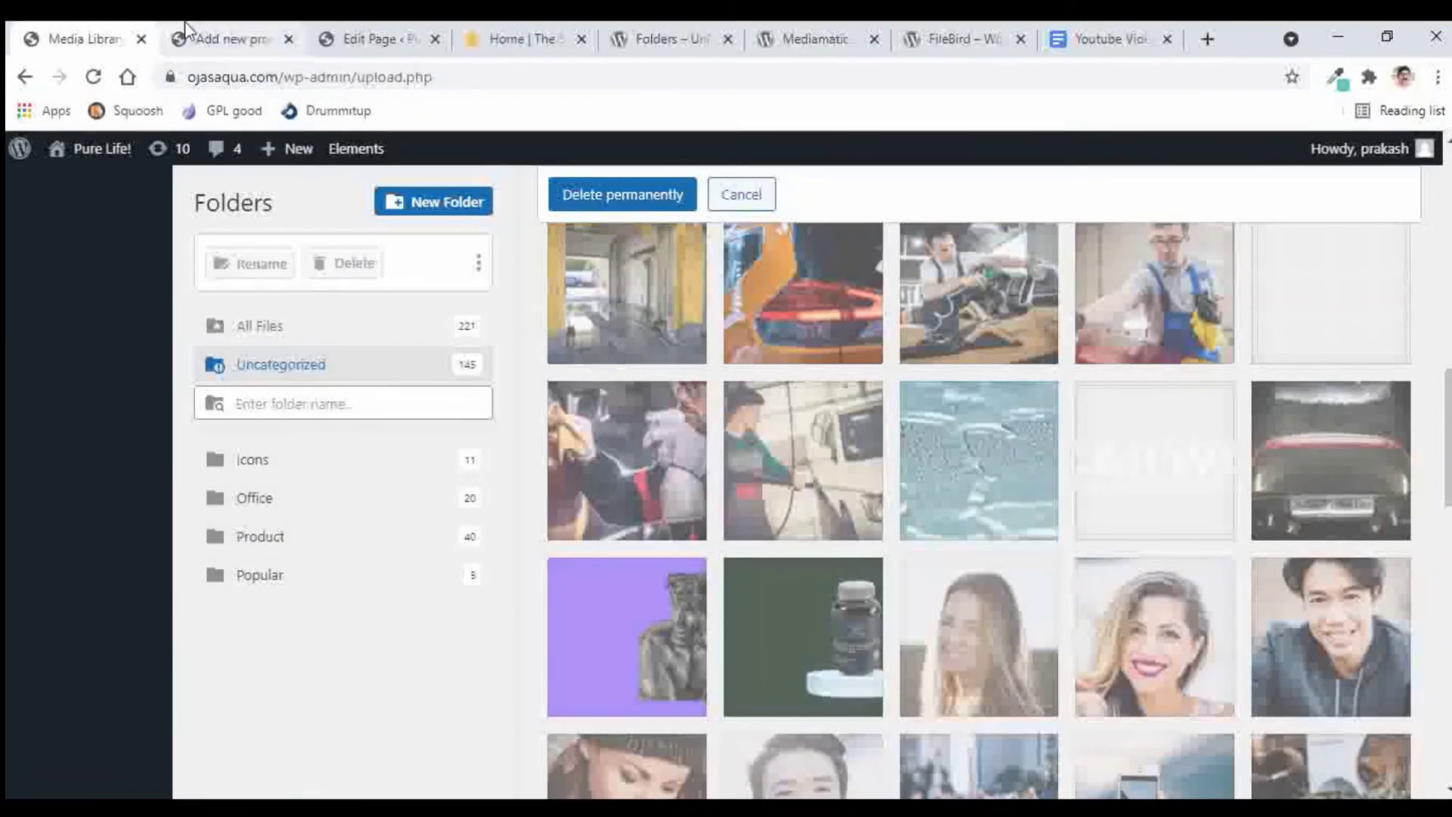
# Step: Check the new product's image chooser for FileBird folders and browse the Uncategorized images in the media library of the page's Image block
pyautogui.click(229, 40)
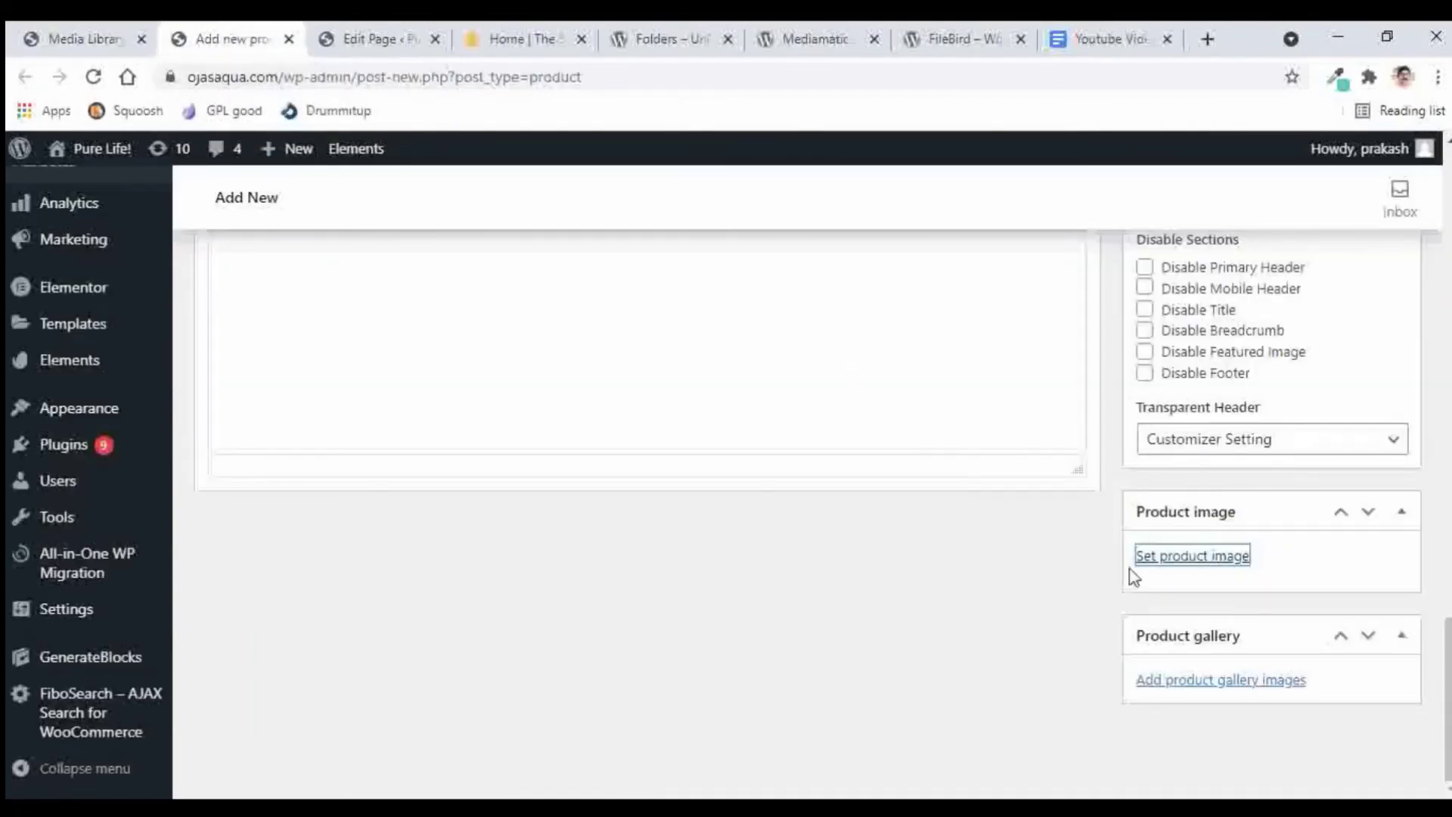
pyautogui.click(1202, 558)
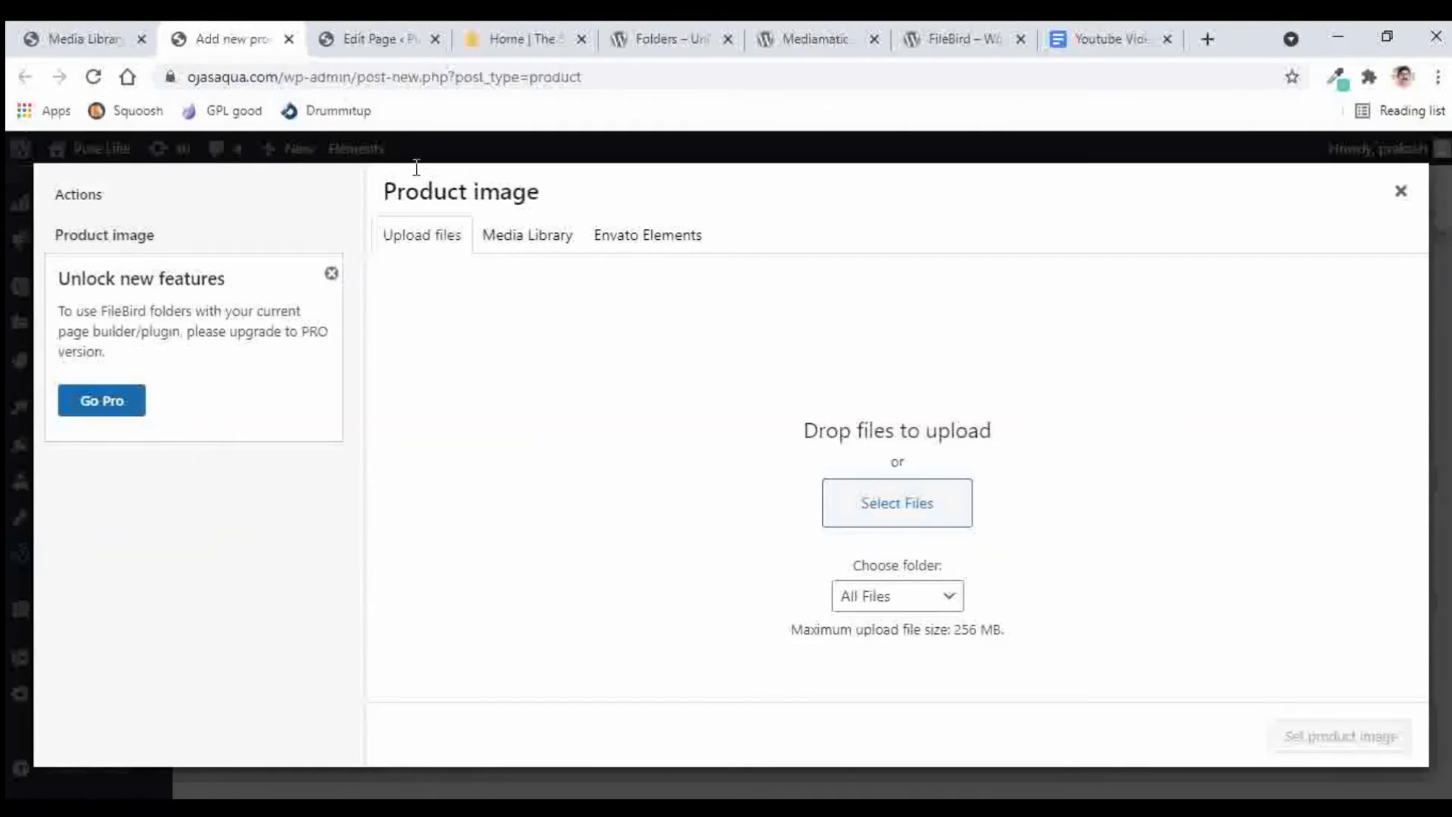
pyautogui.click(370, 42)
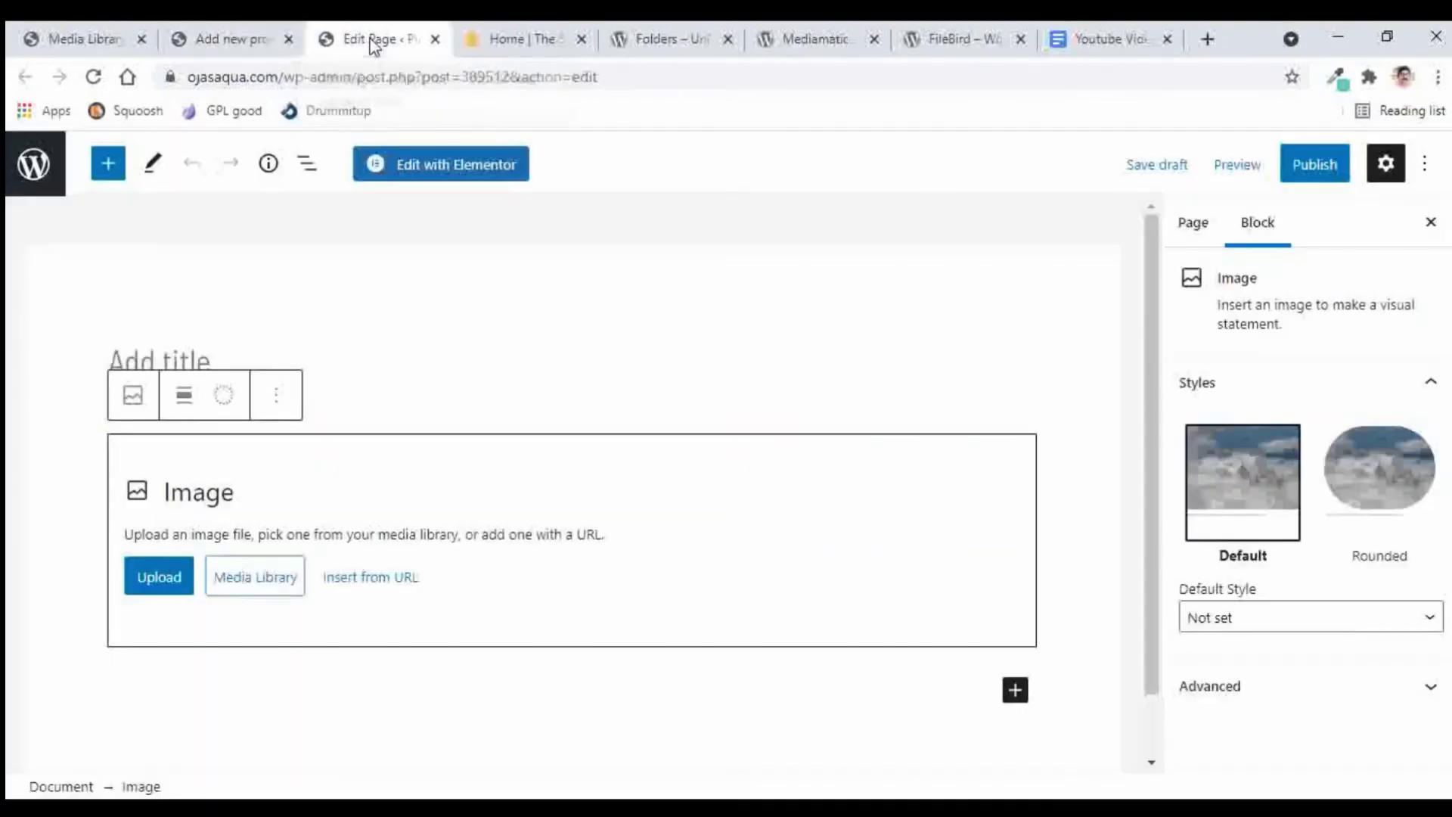
pyautogui.click(249, 586)
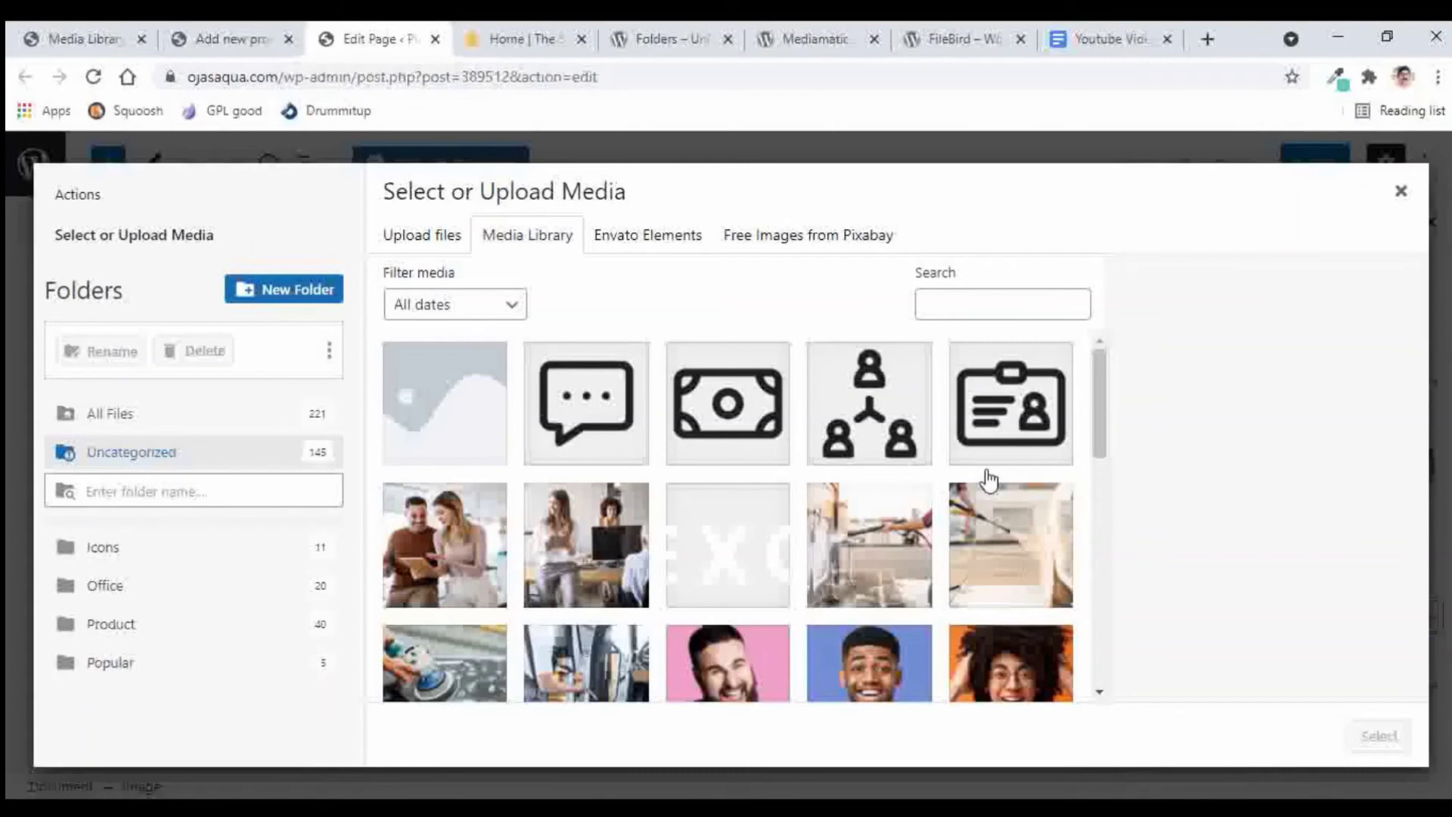
pyautogui.scroll(-15, 988, 479)
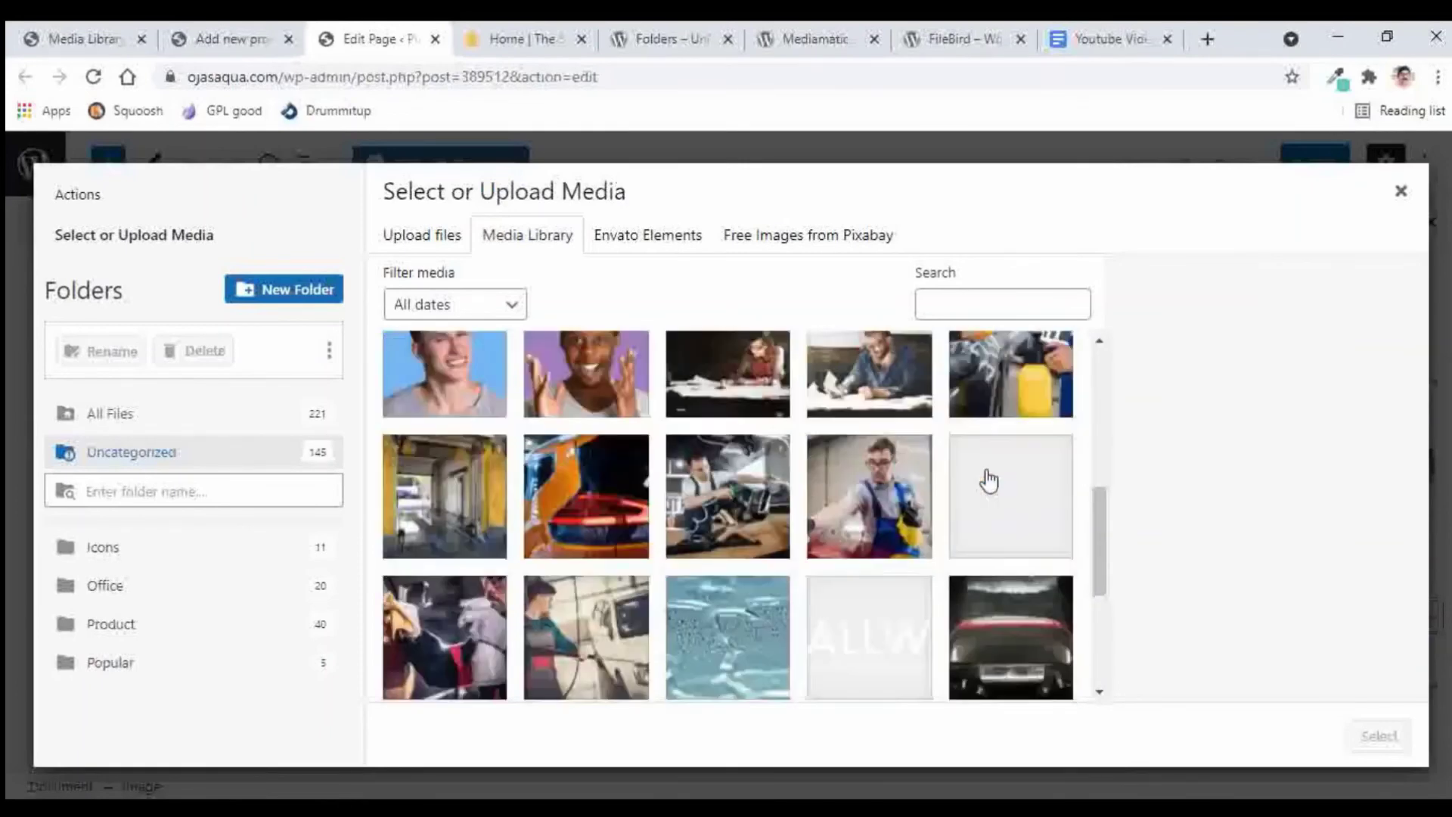
pyautogui.scroll(-15, 988, 479)
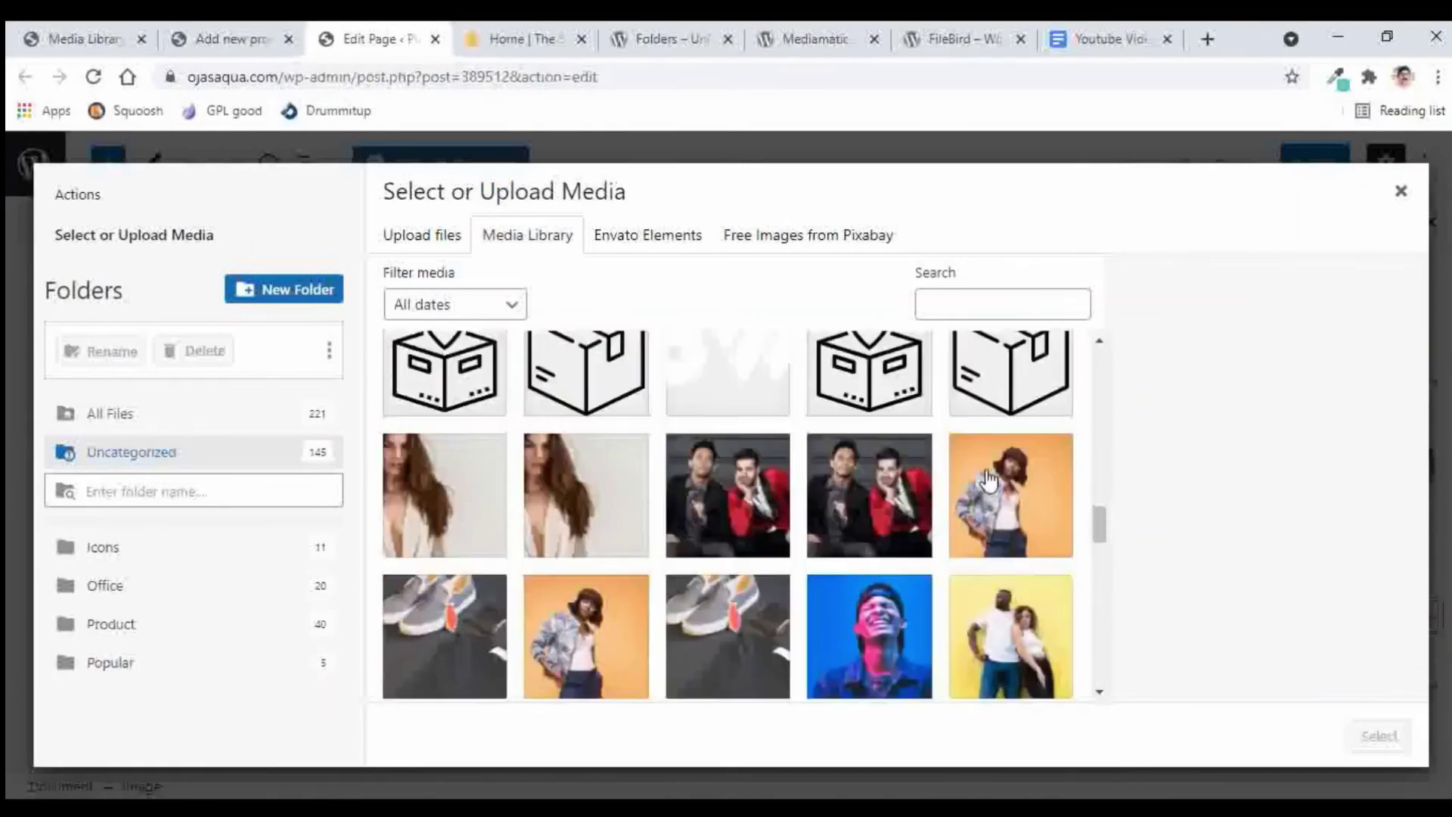
pyautogui.scroll(-4, 988, 479)
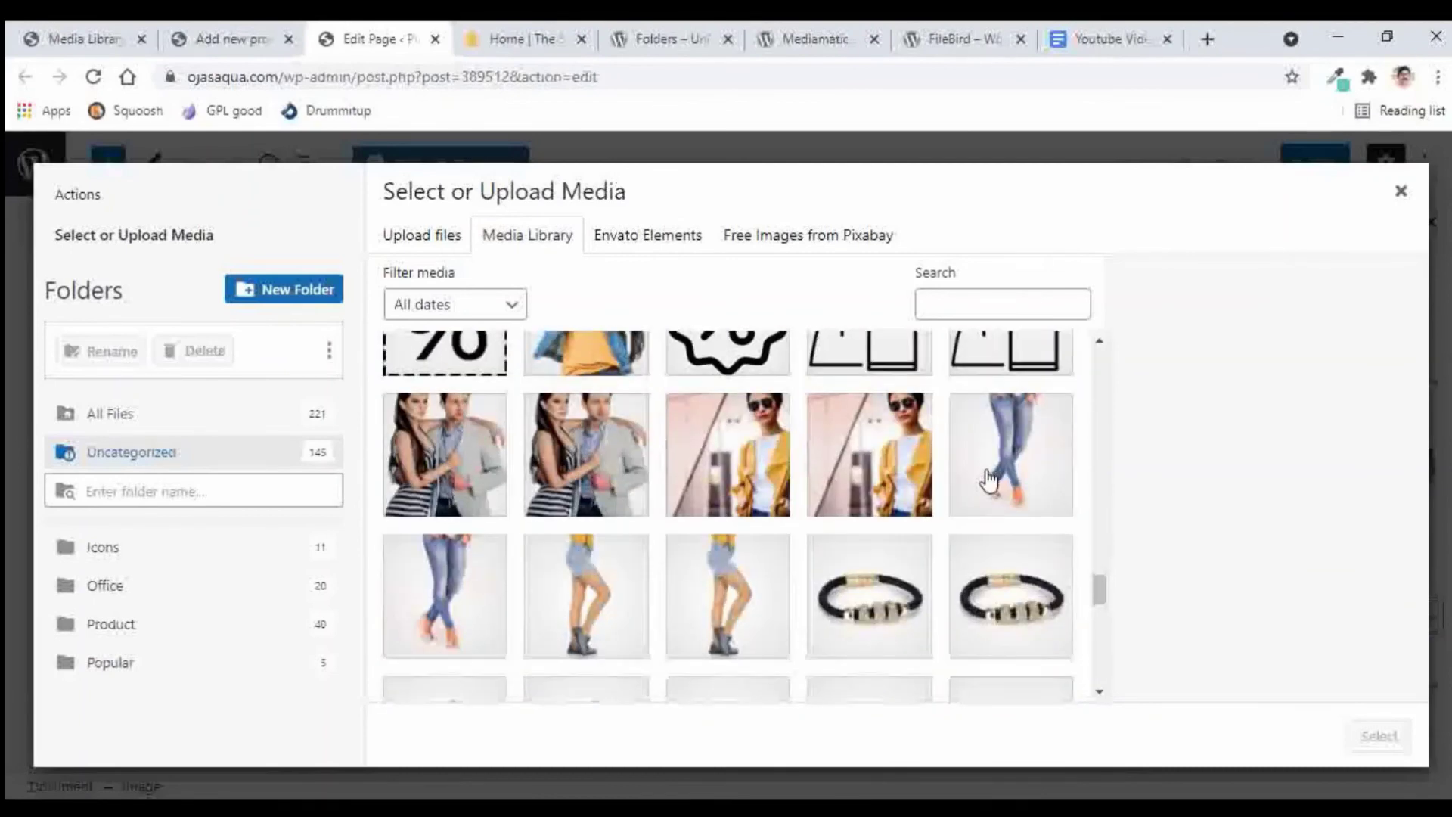
pyautogui.scroll(-10, 988, 479)
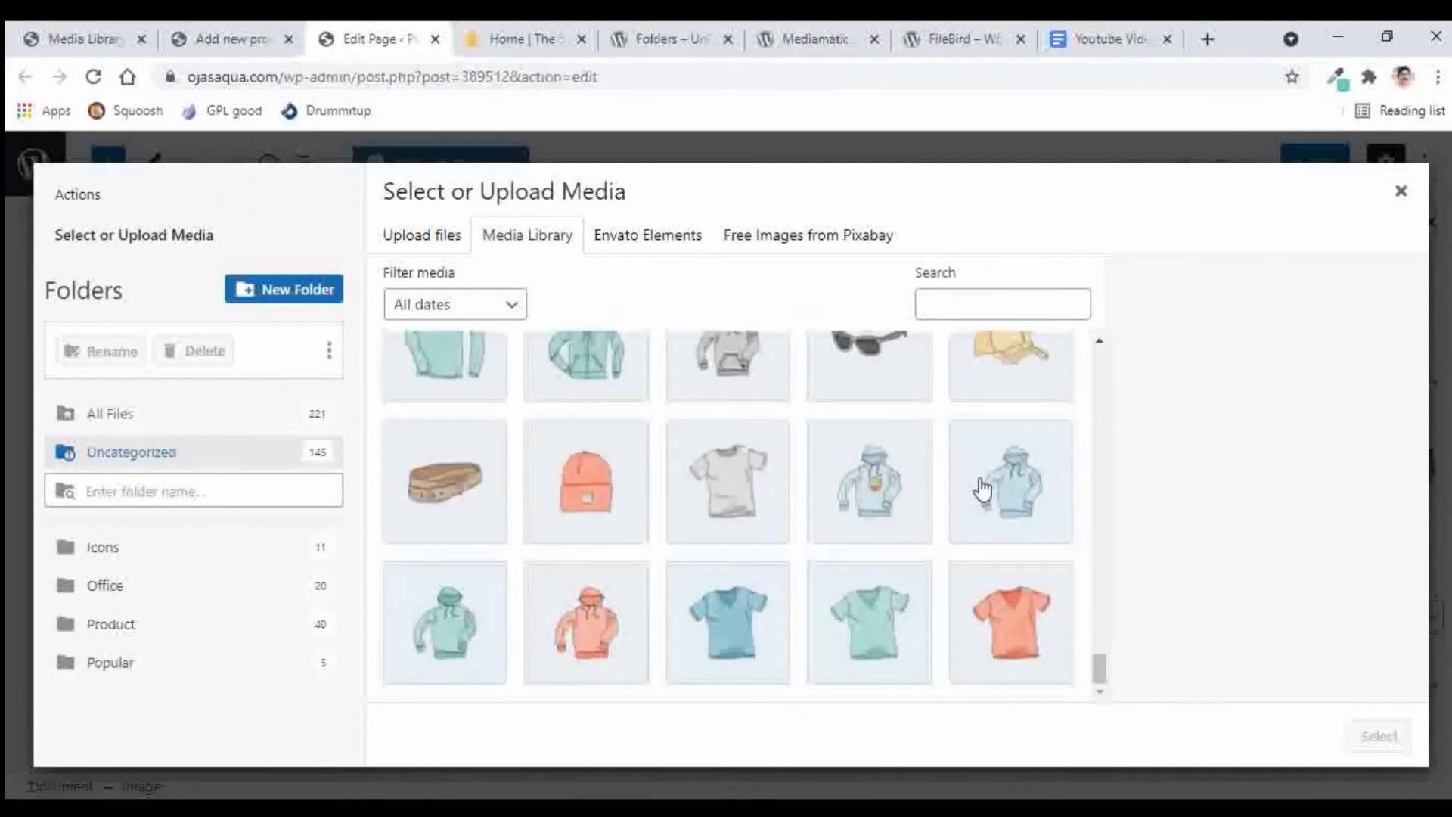
# Step: Return to the media library tab and show All Files
pyautogui.click(46, 42)
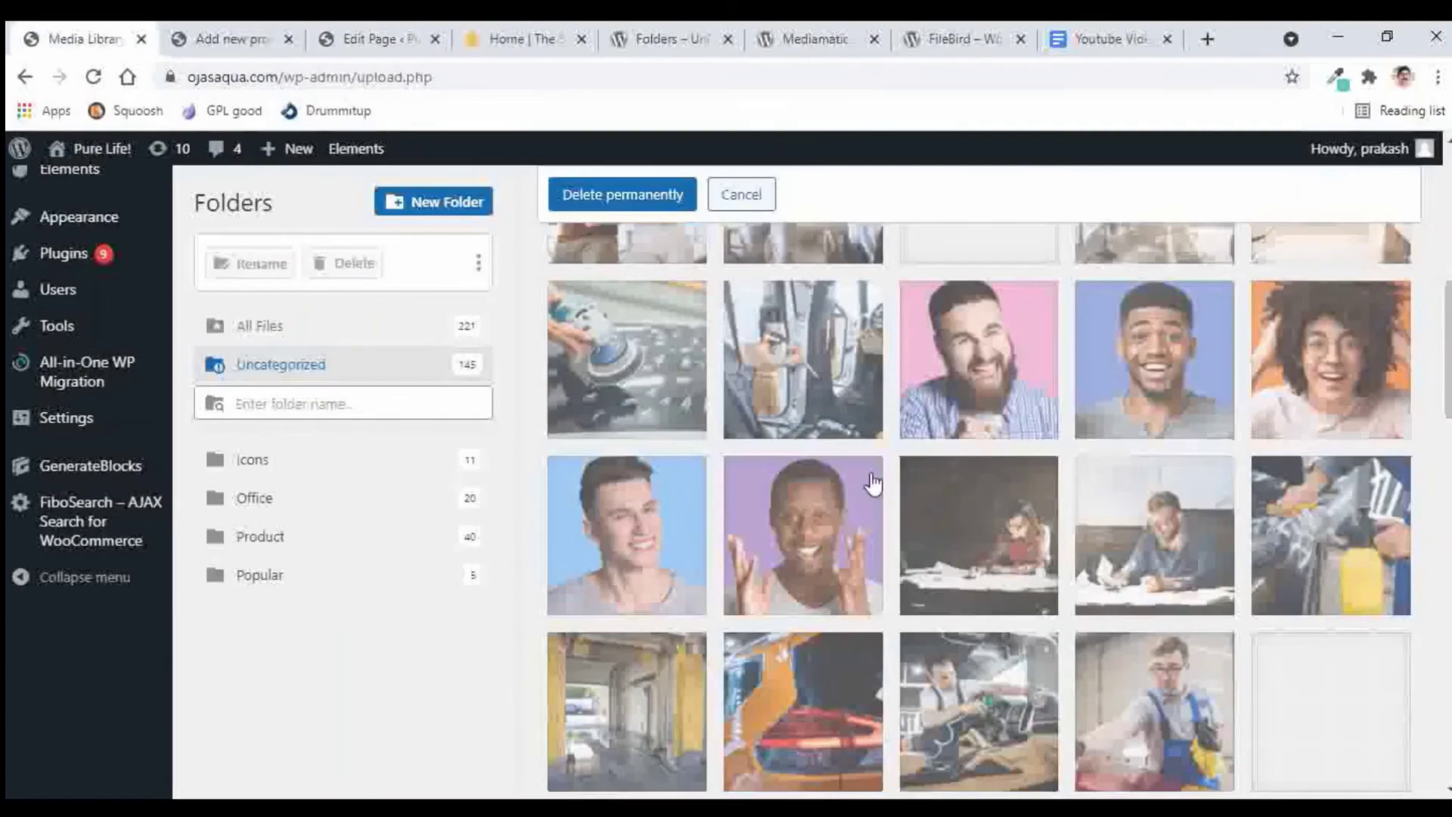
pyautogui.click(225, 329)
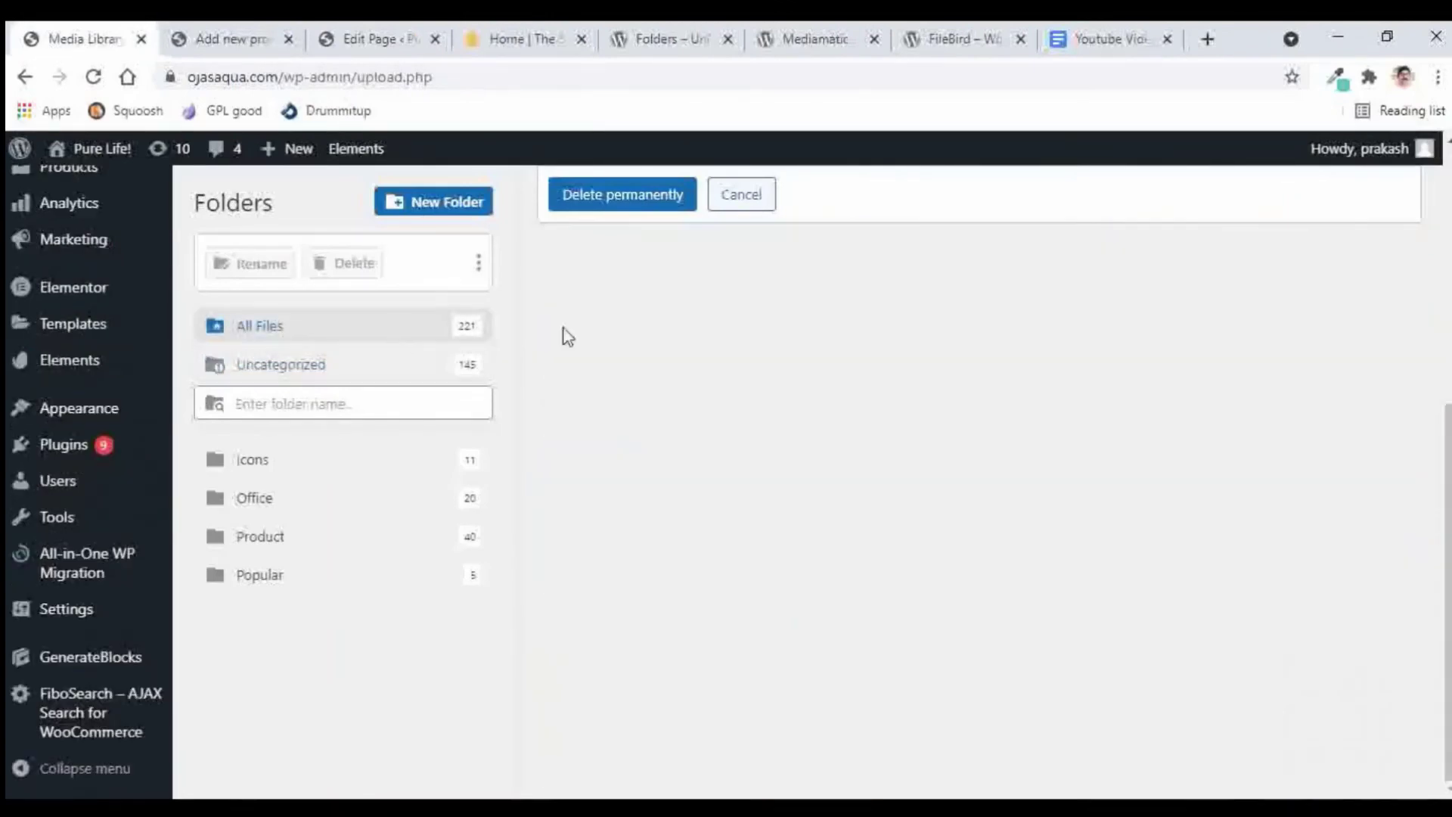
# Step: Browse the images under All Files in the media library from the first rows down to the end
pyautogui.scroll(6, 132, 408)
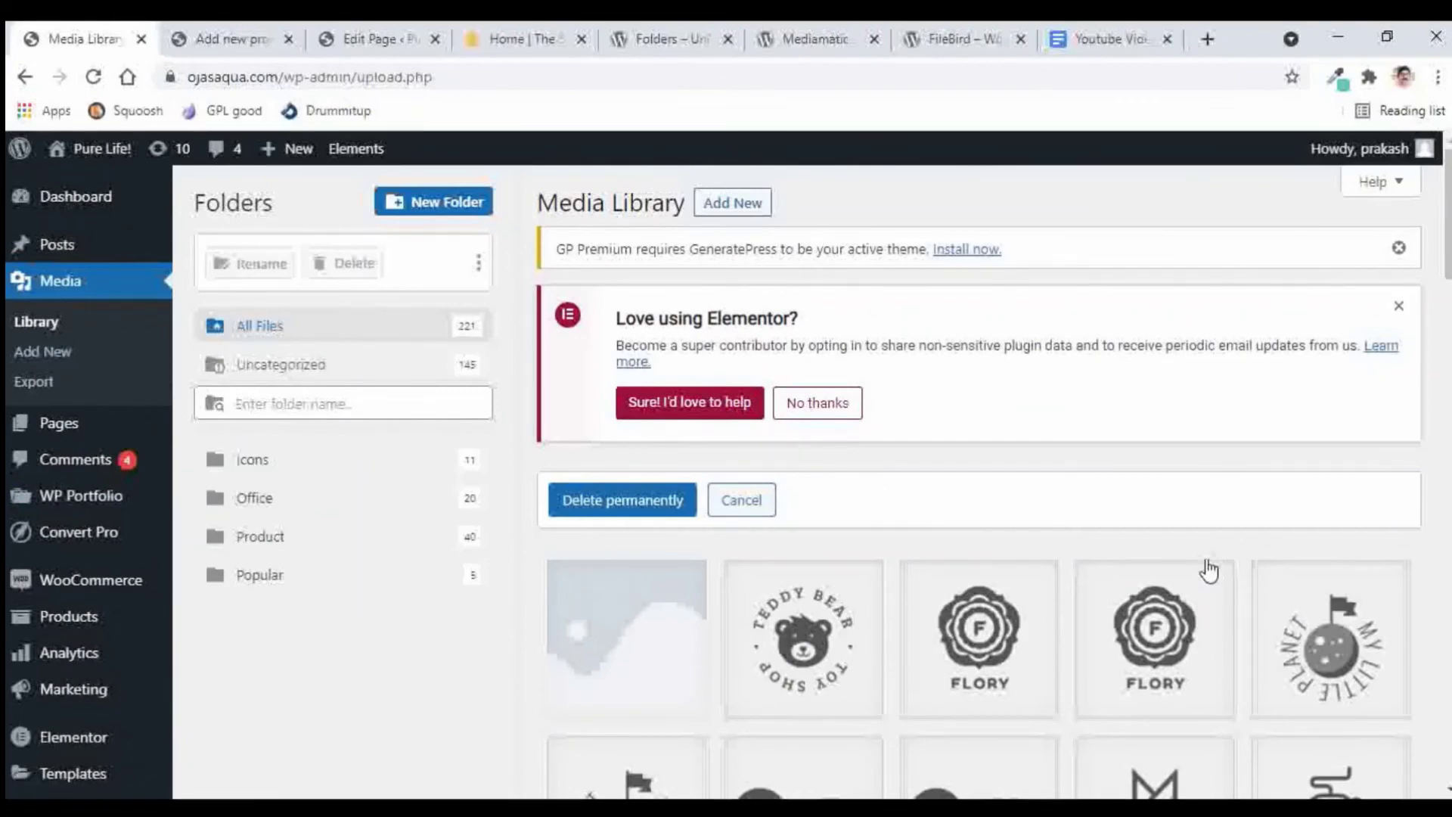
pyautogui.scroll(-10, 1205, 573)
pyautogui.scroll(-15, 1219, 572)
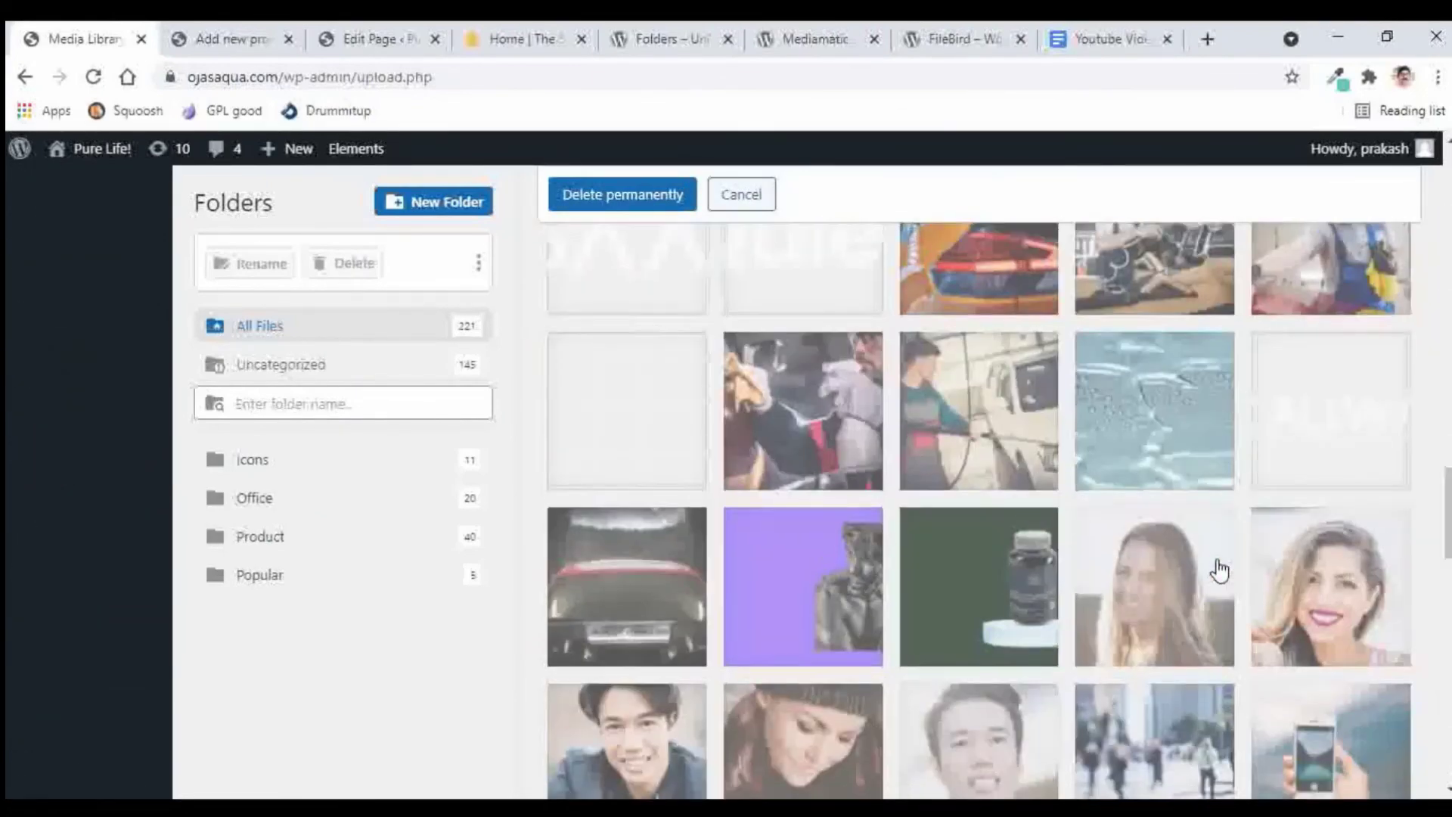
pyautogui.scroll(-15, 1221, 569)
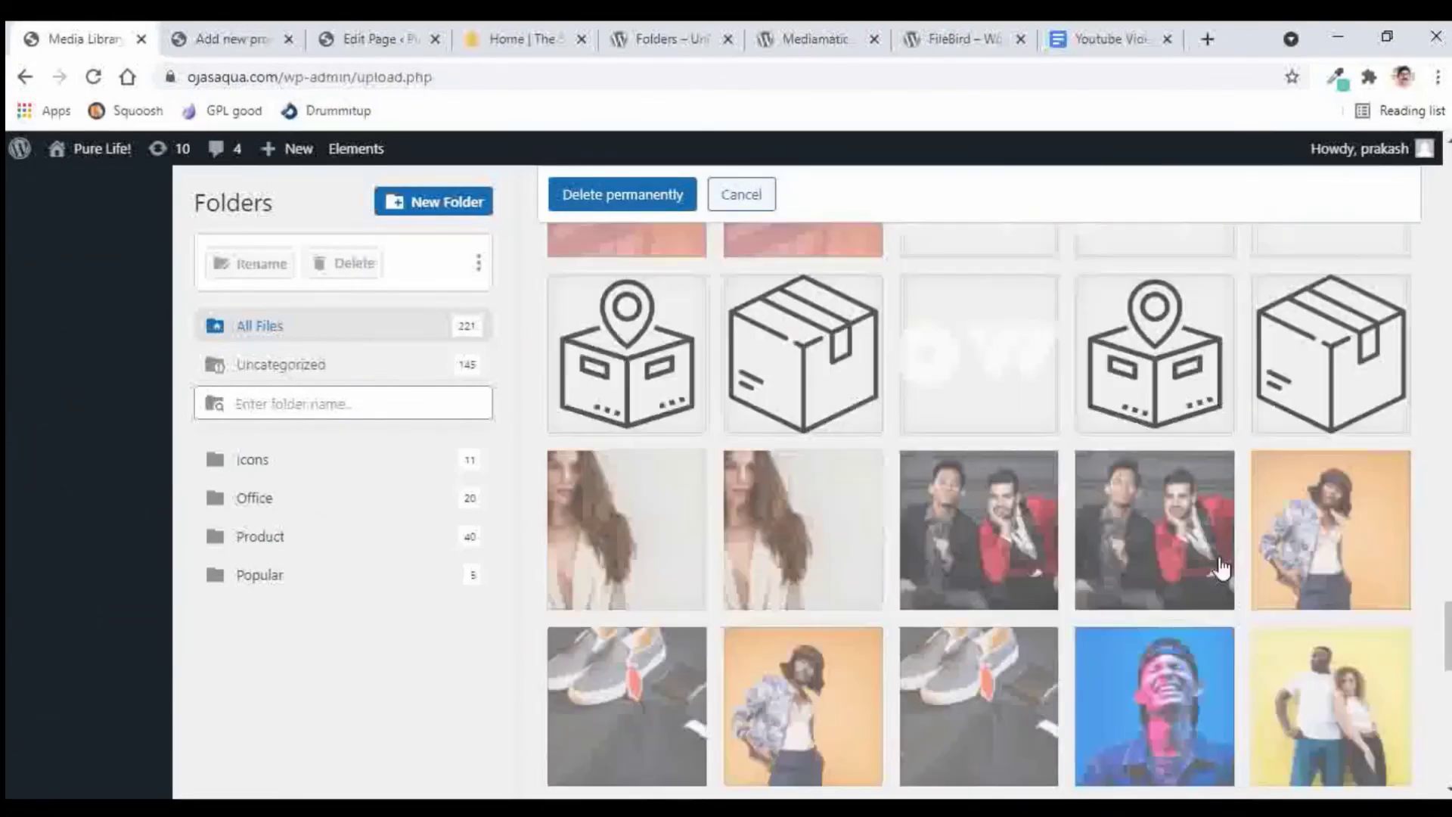
pyautogui.scroll(-15, 1221, 569)
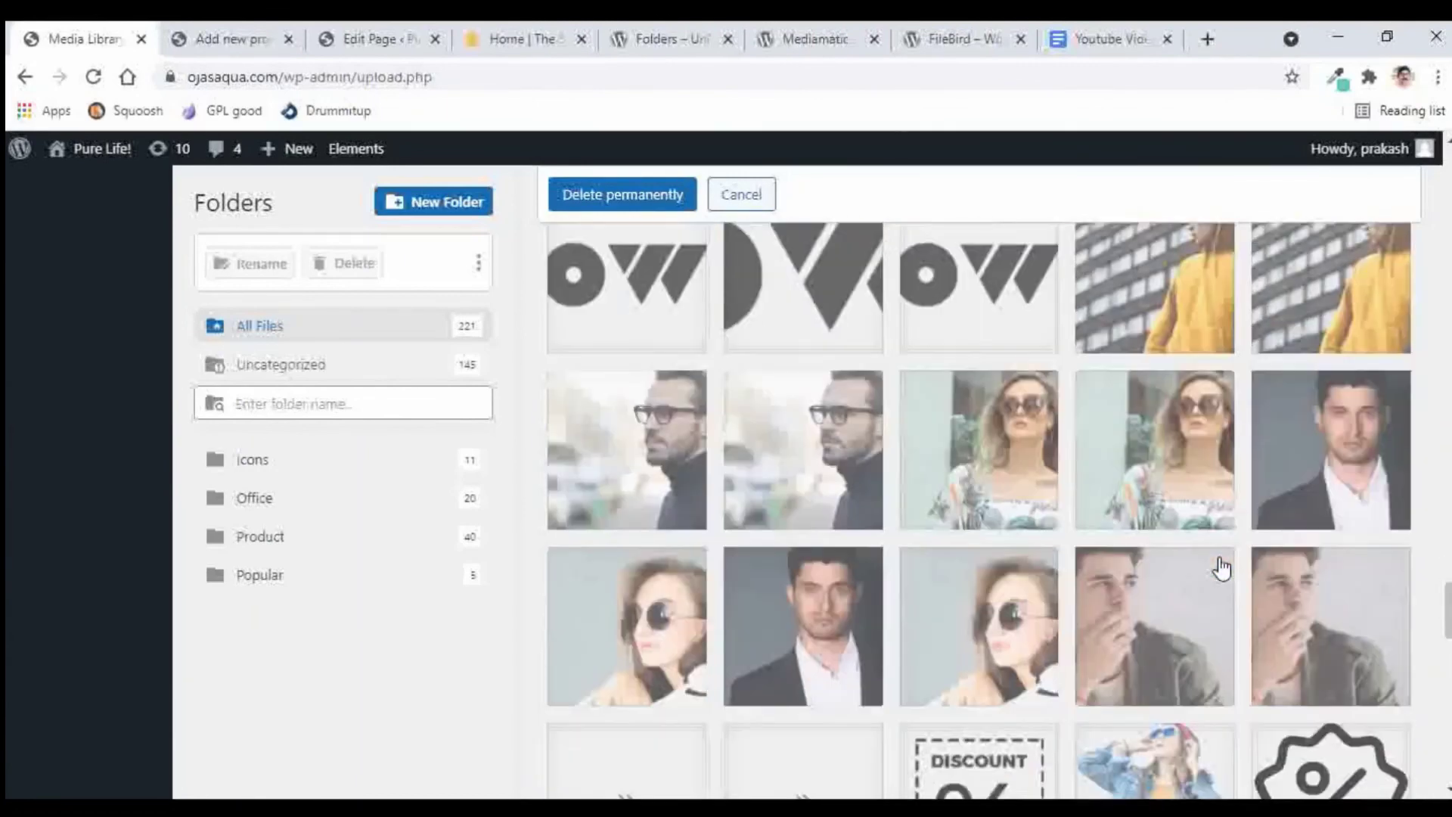
pyautogui.scroll(-8, 1221, 569)
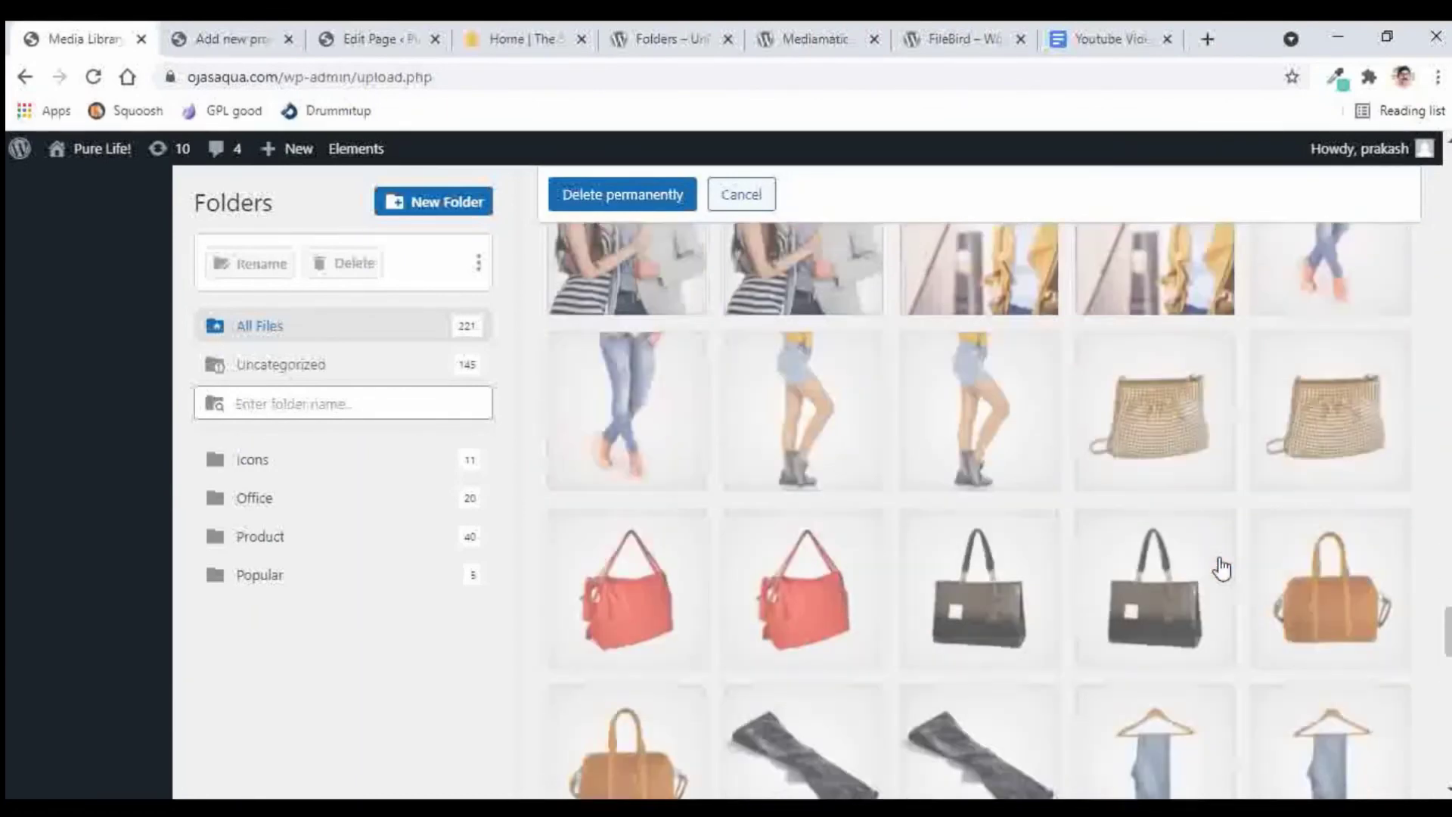
pyautogui.scroll(-8, 1221, 568)
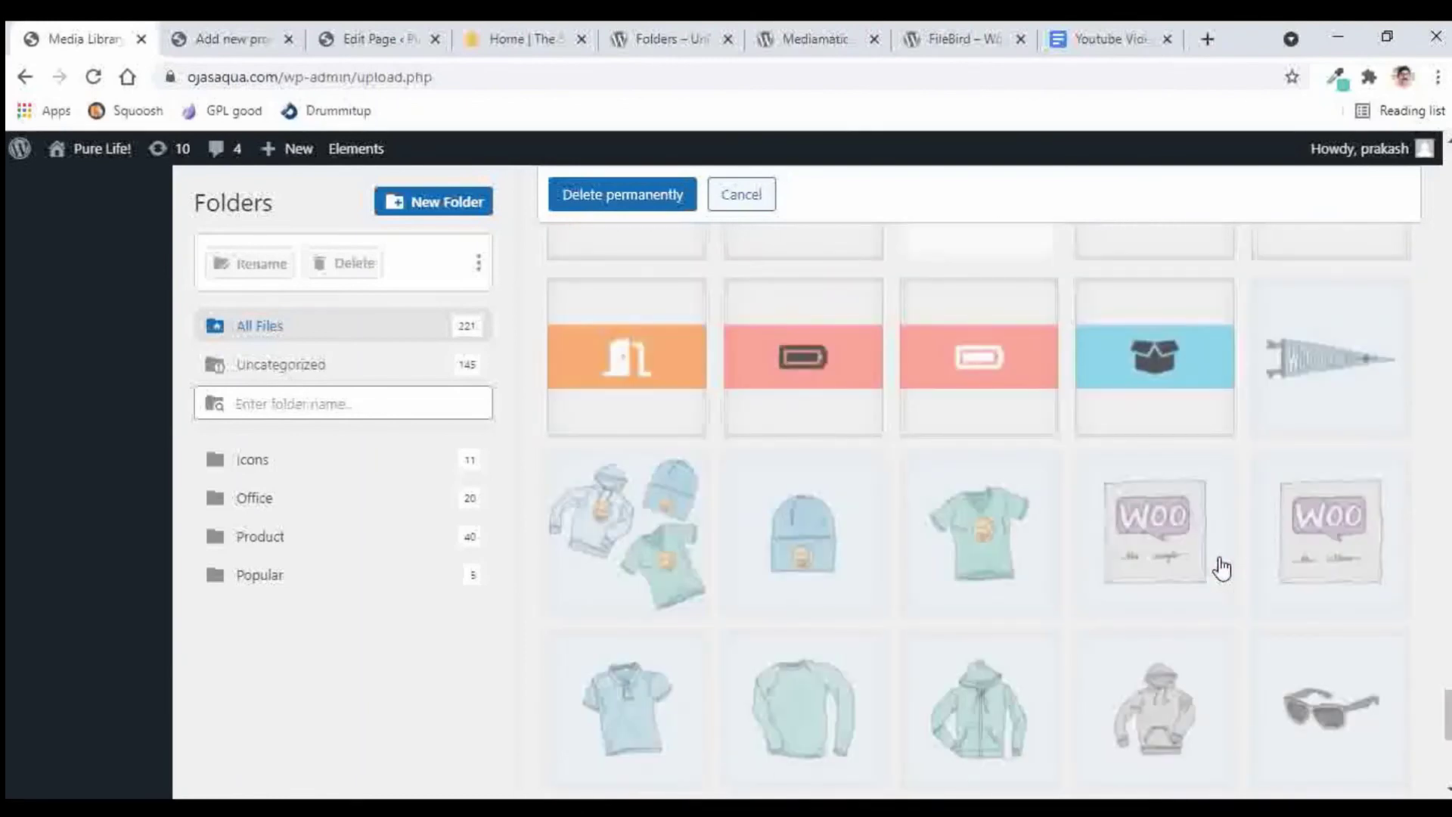
pyautogui.scroll(-3, 1219, 569)
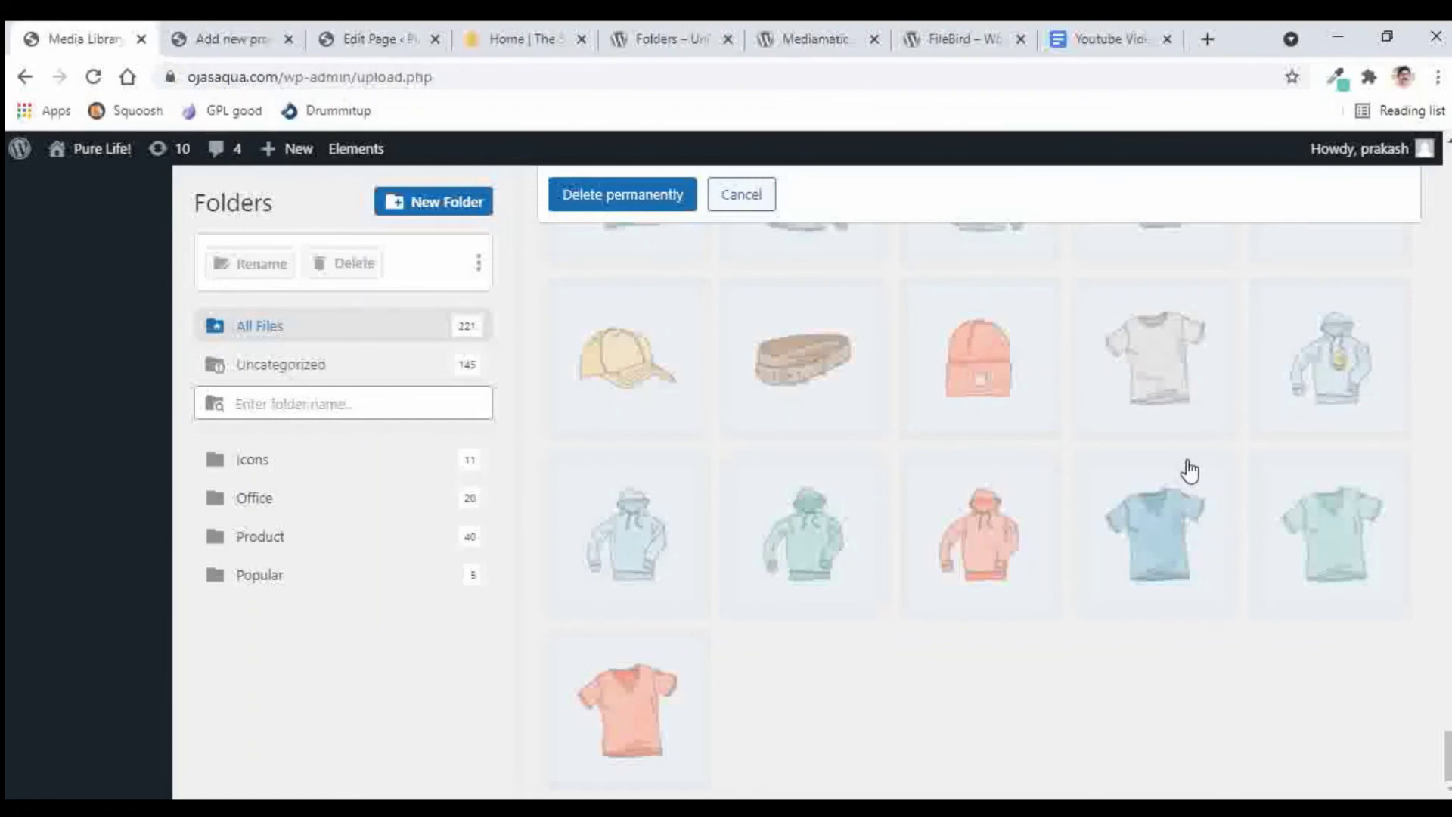
pyautogui.scroll(6, 1189, 470)
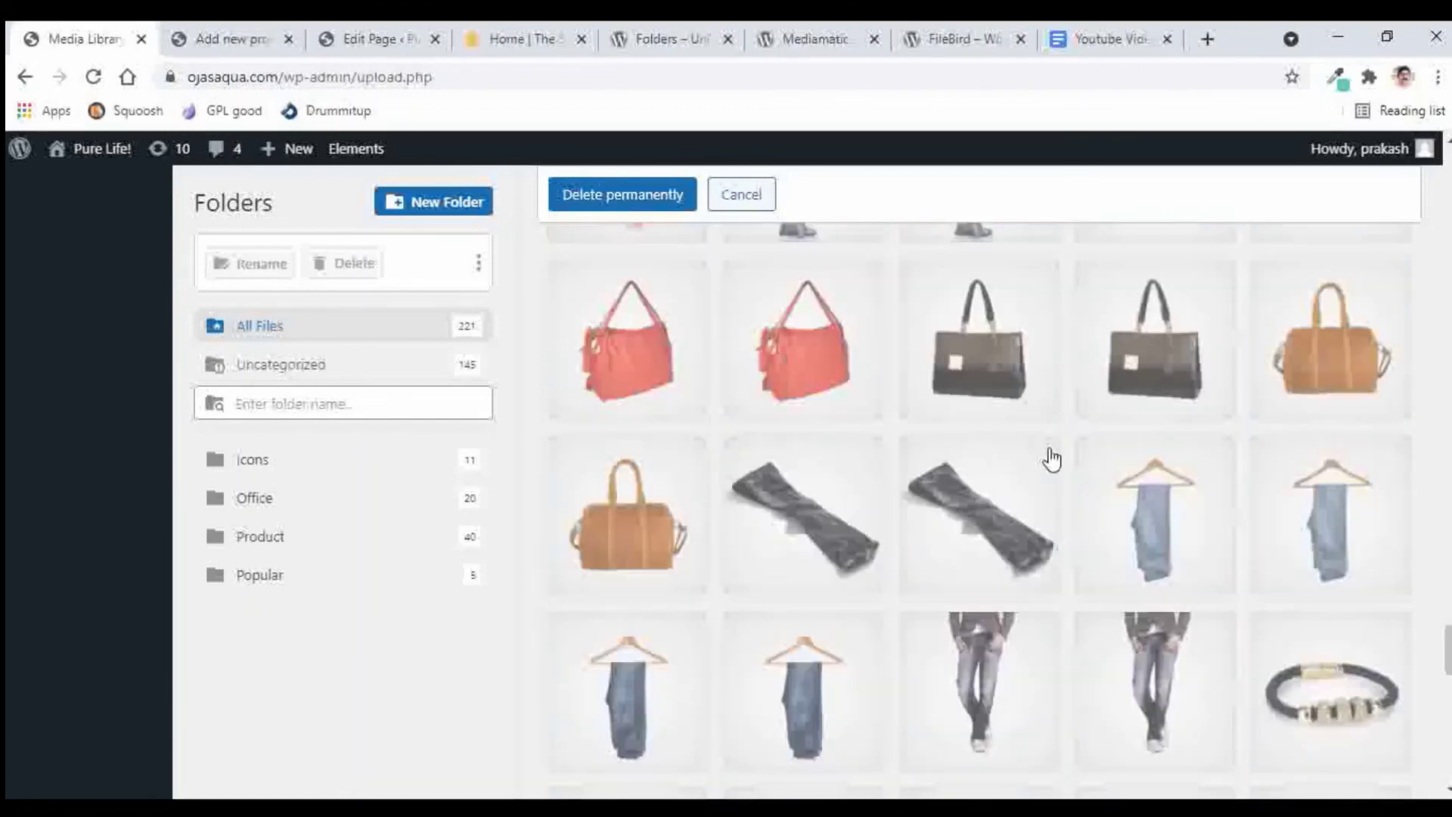
# Step: Review the WordPress.org plugin pages of Folders, Mediamatic and FileBird one after another
pyautogui.click(647, 39)
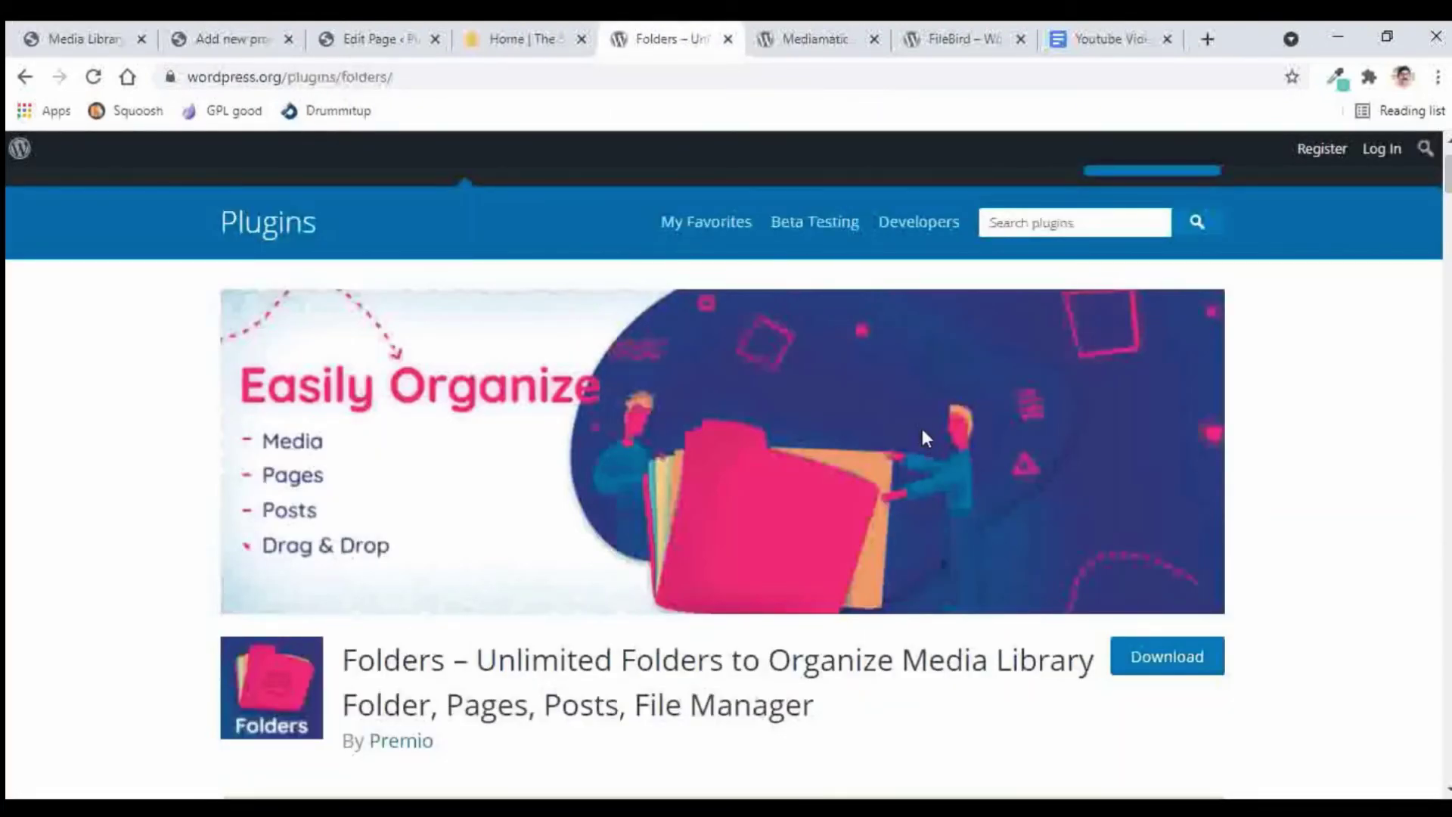
pyautogui.click(796, 46)
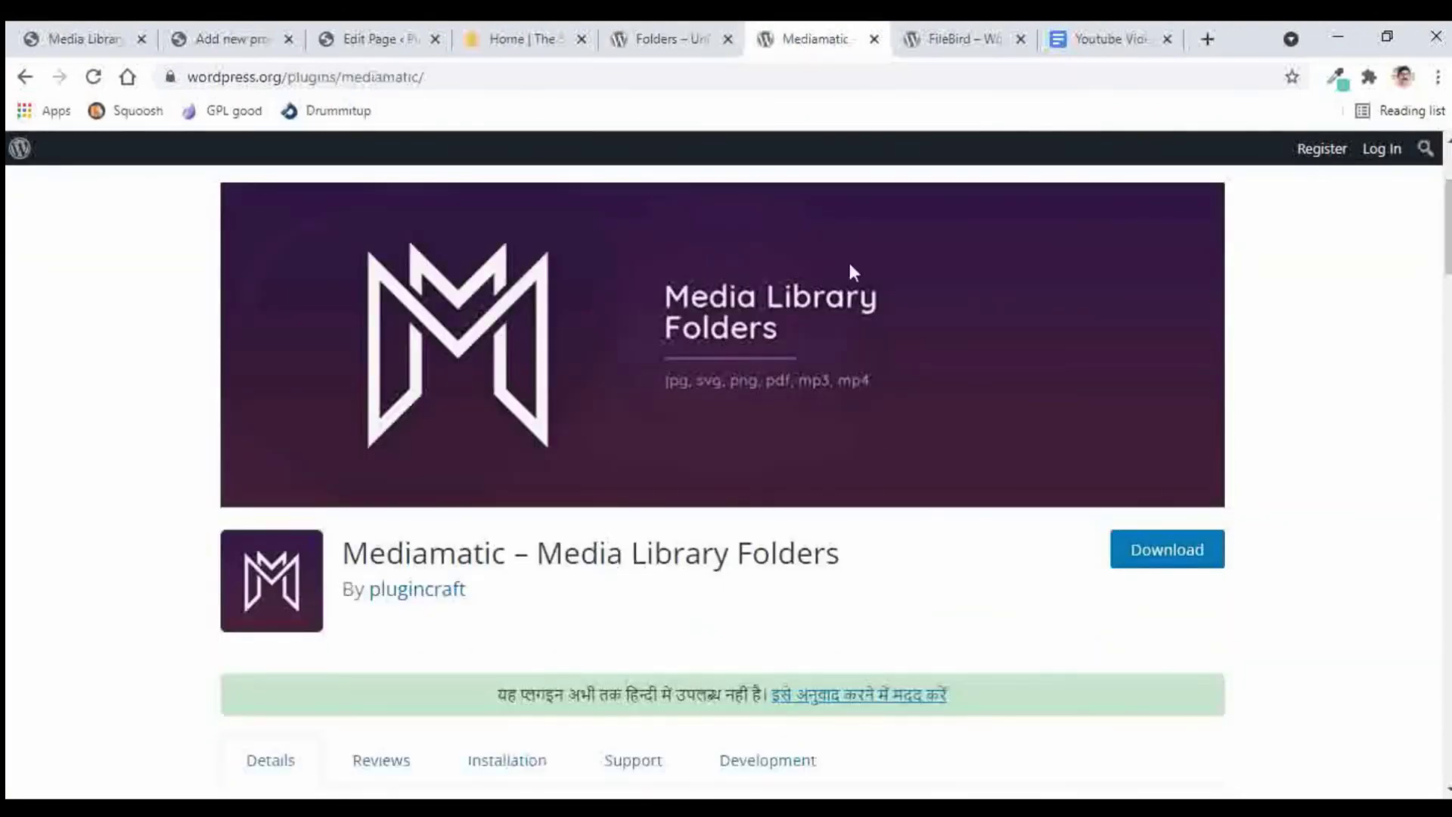
pyautogui.click(961, 45)
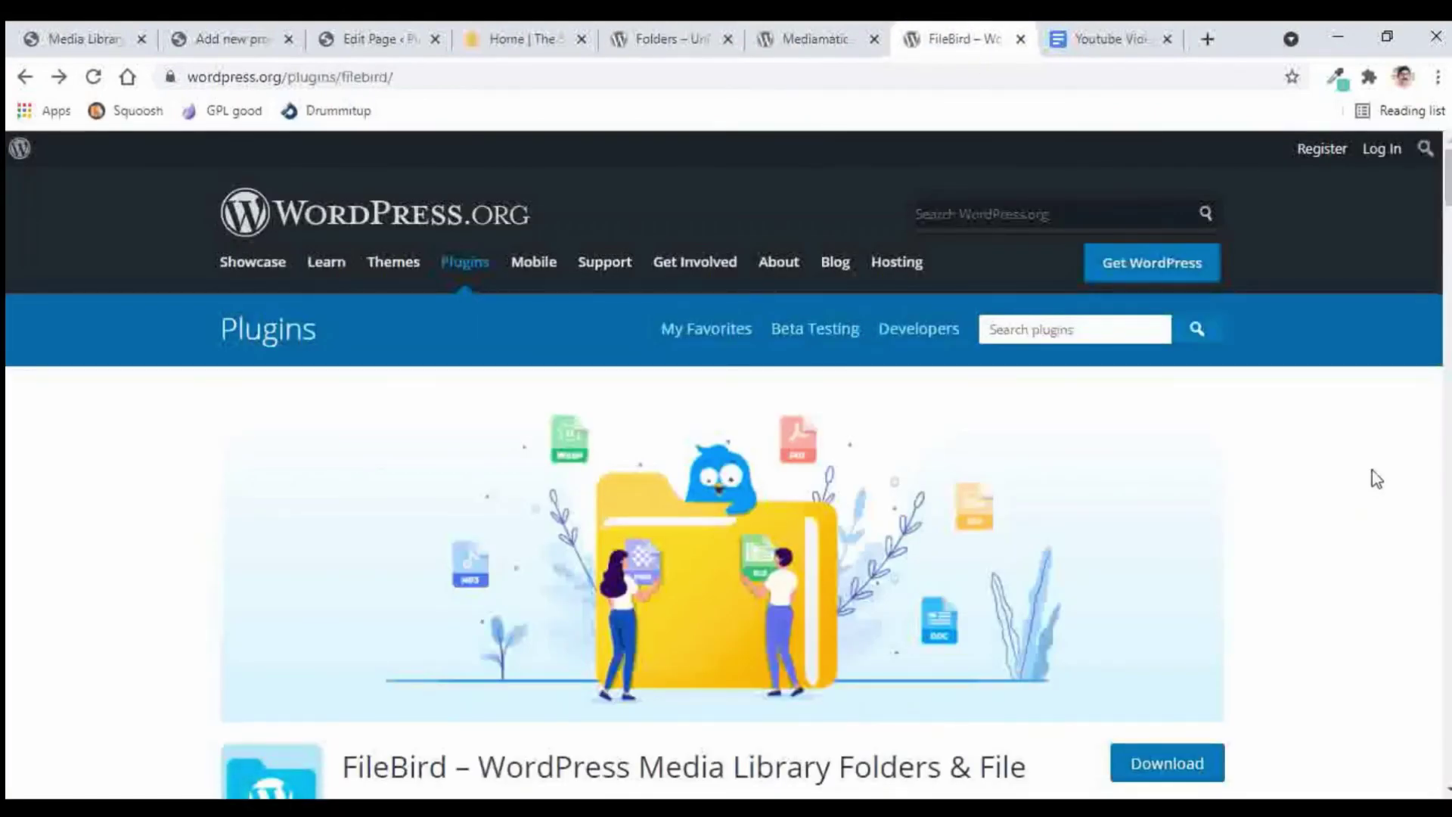
pyautogui.scroll(-3, 1376, 479)
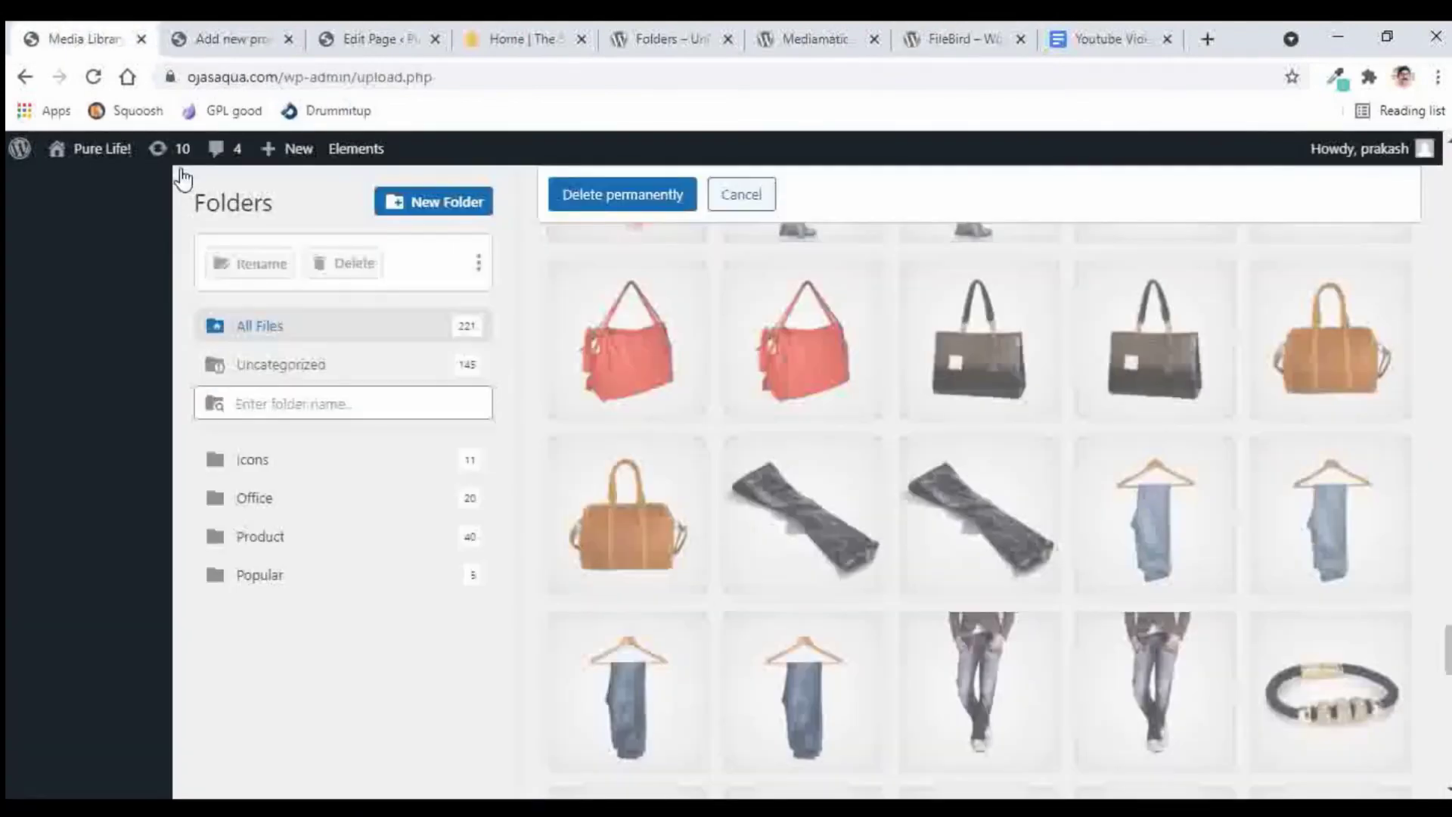
# Step: Return to the media library and look back through the All Files images towards the first rows
pyautogui.click(70, 47)
pyautogui.scroll(20, 794, 444)
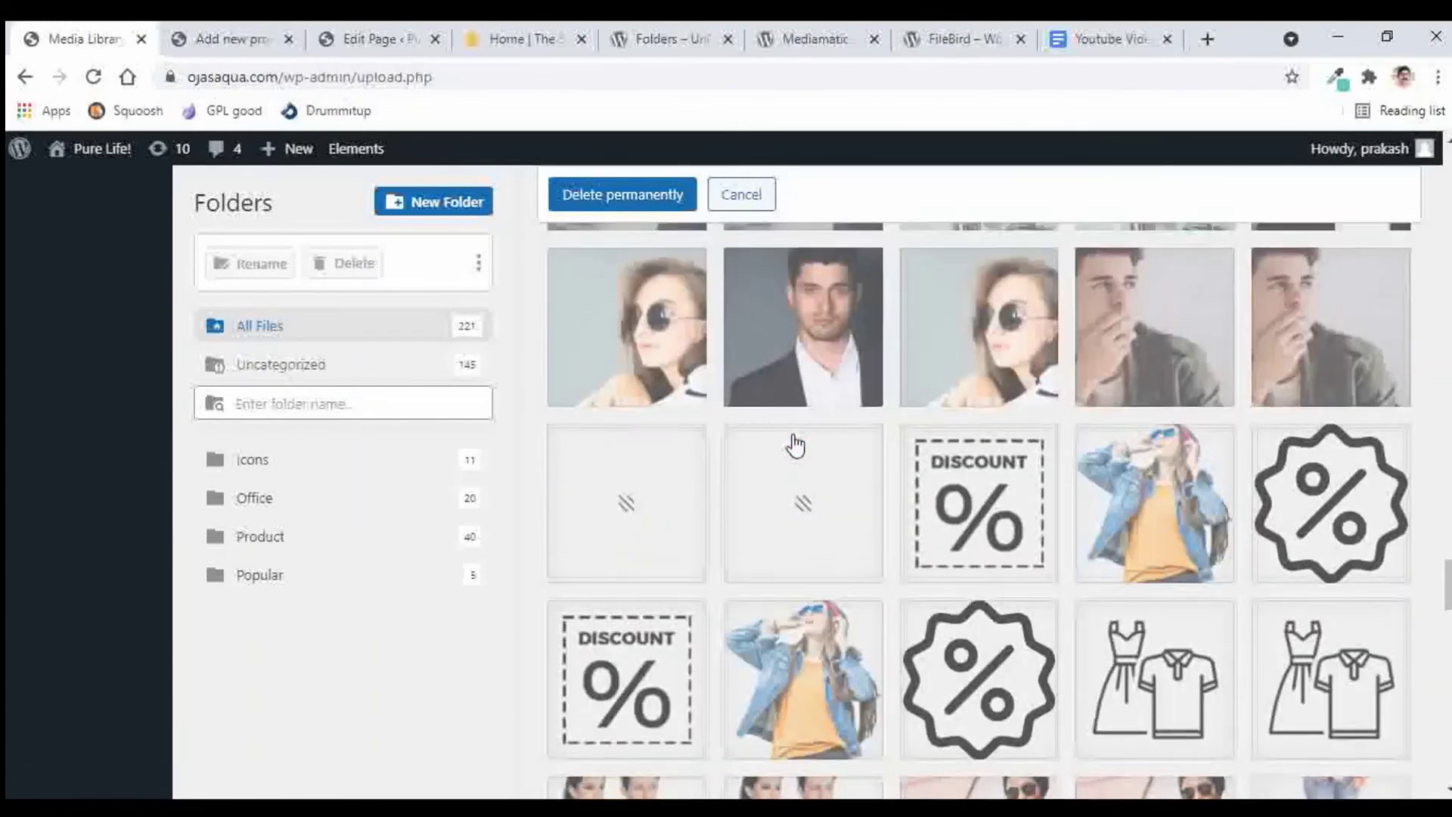
pyautogui.scroll(5, 849, 442)
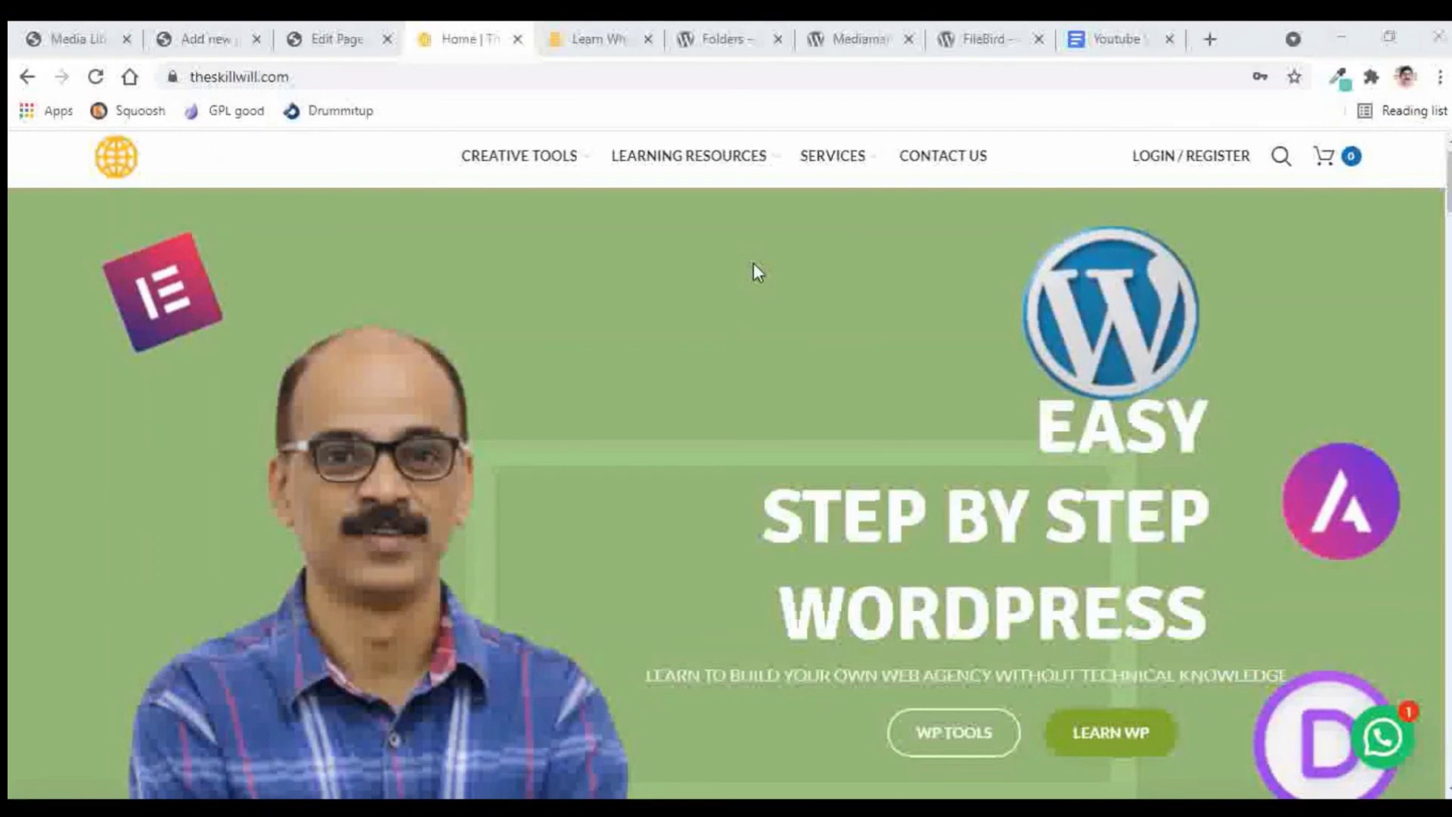
# Step: Examine the author section, master class registration form and class joining options on learn.theskillwill.com, and return to the theskillwill.com home page
pyautogui.click(582, 42)
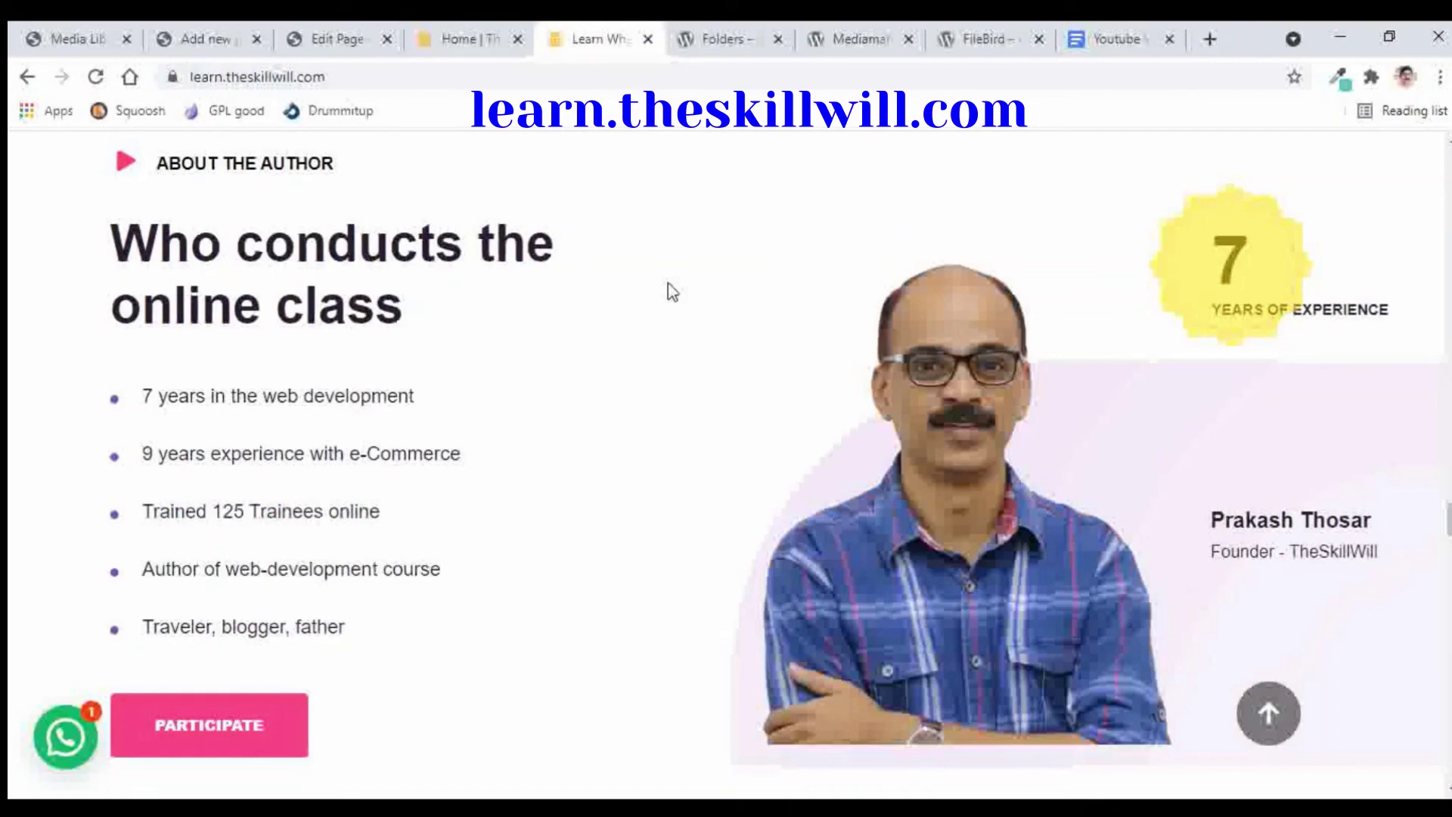
pyautogui.scroll(-10, 672, 291)
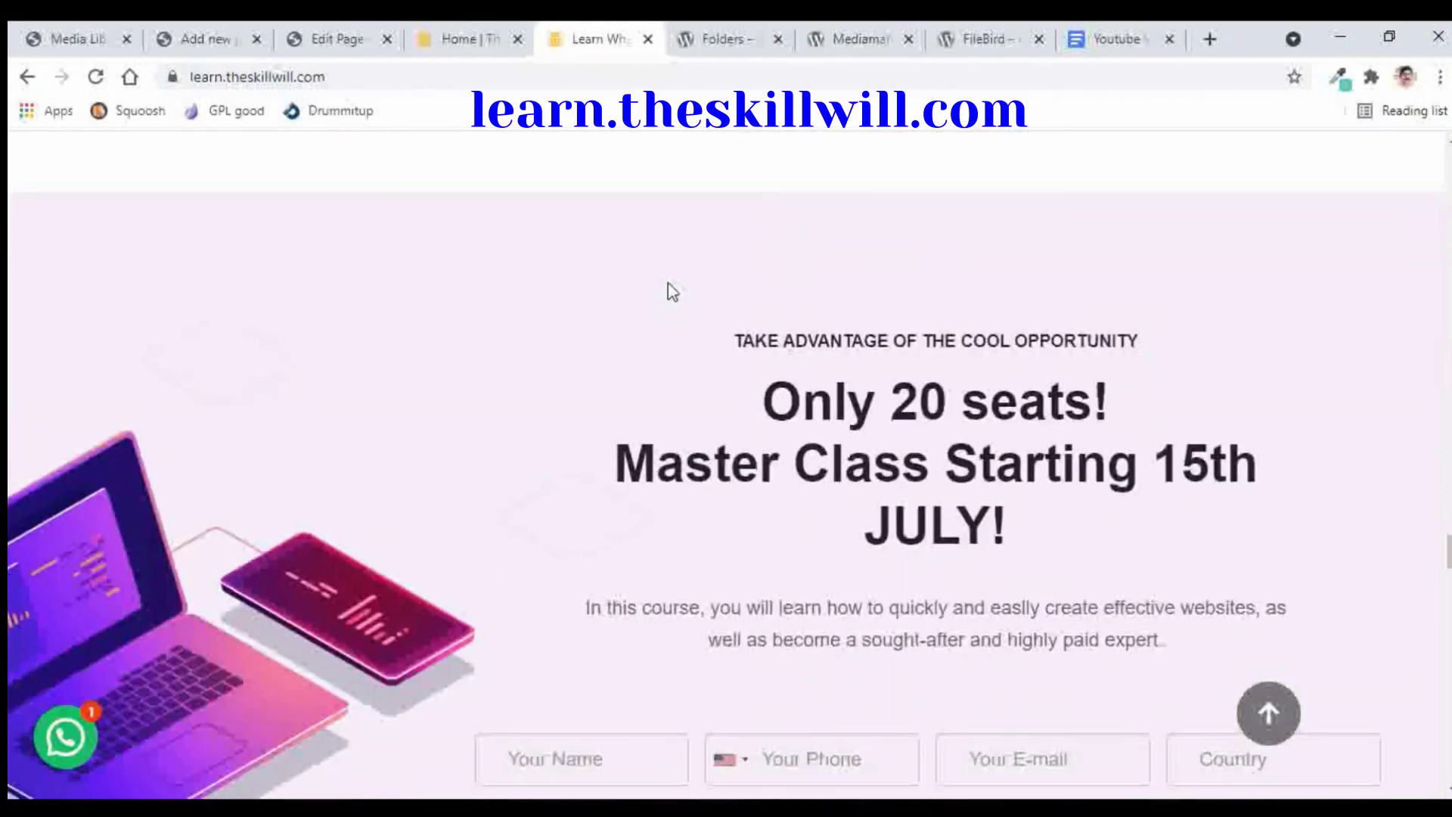
pyautogui.scroll(-4, 408, 407)
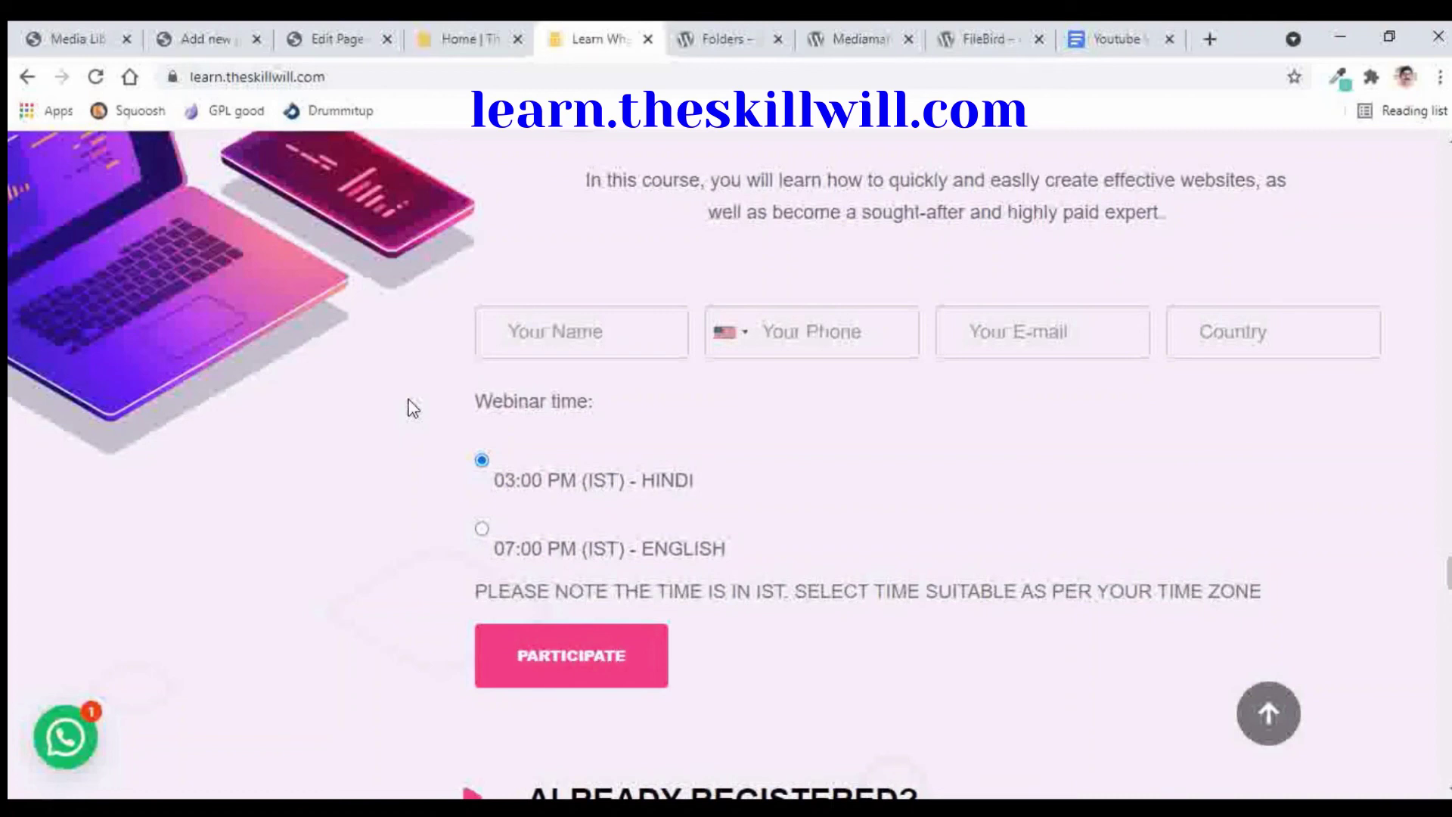
pyautogui.scroll(-4, 1246, 453)
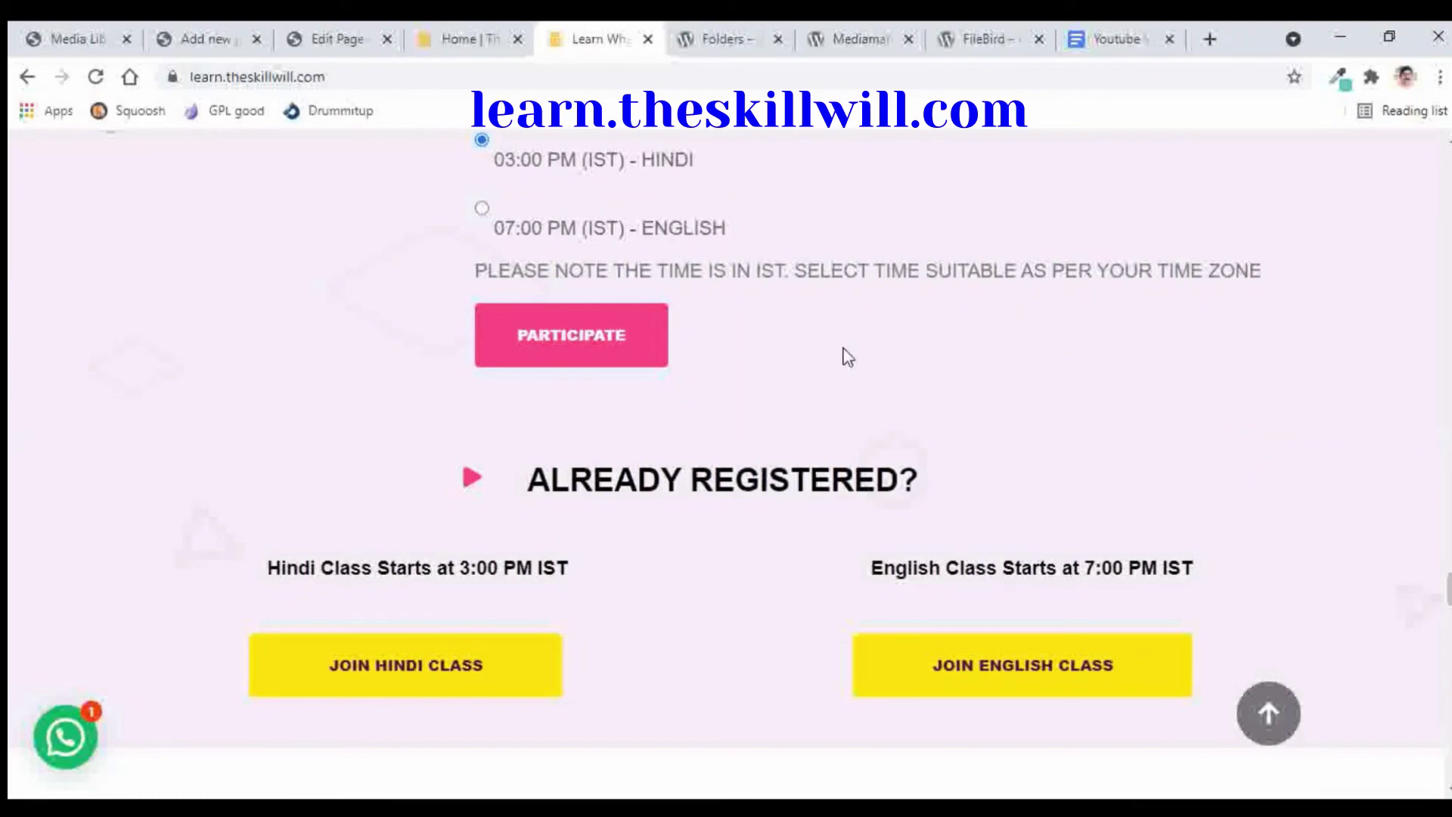
pyautogui.click(455, 41)
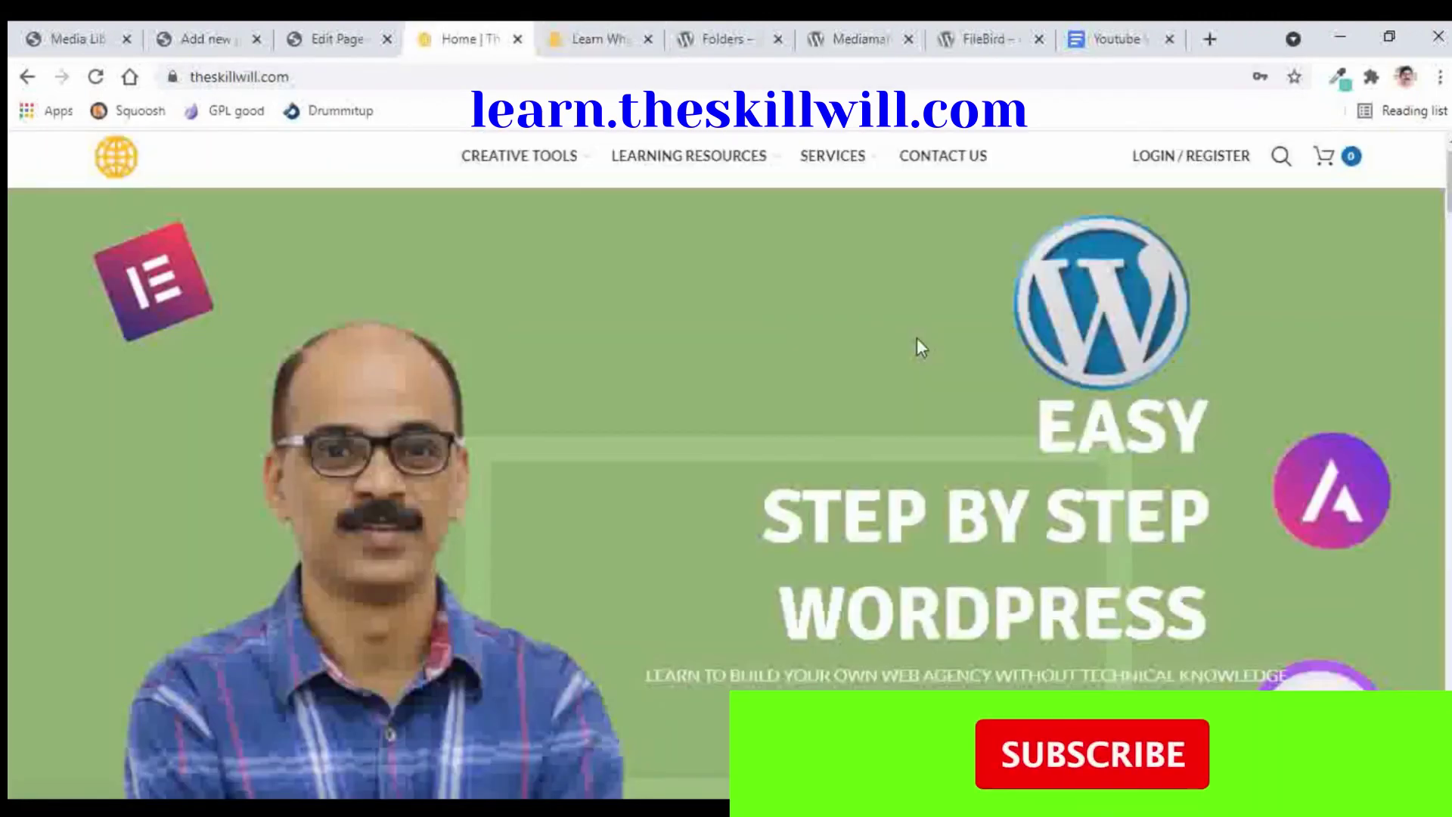